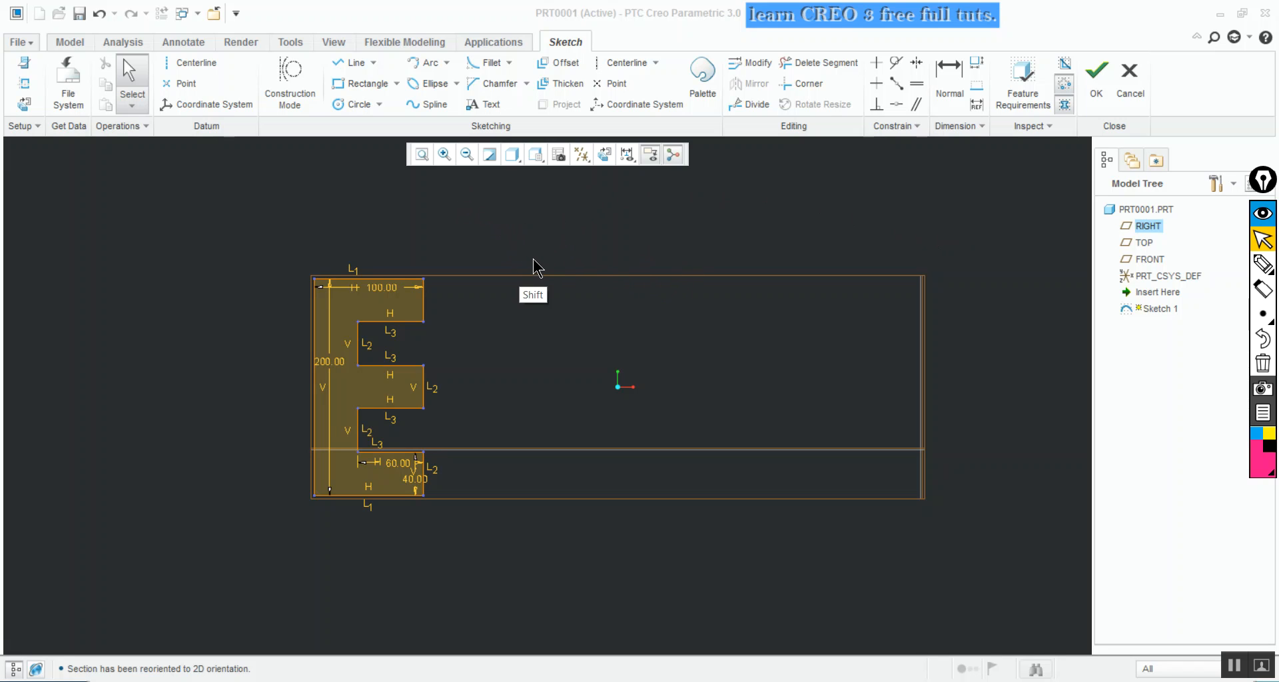
Draw screen-pen arrows pointing at Zoom In, Zoom Out and Refit, numbered 1, 2 and 3, with the label "Fit"
{"action": "left_click", "coordinate": [1263, 265]}
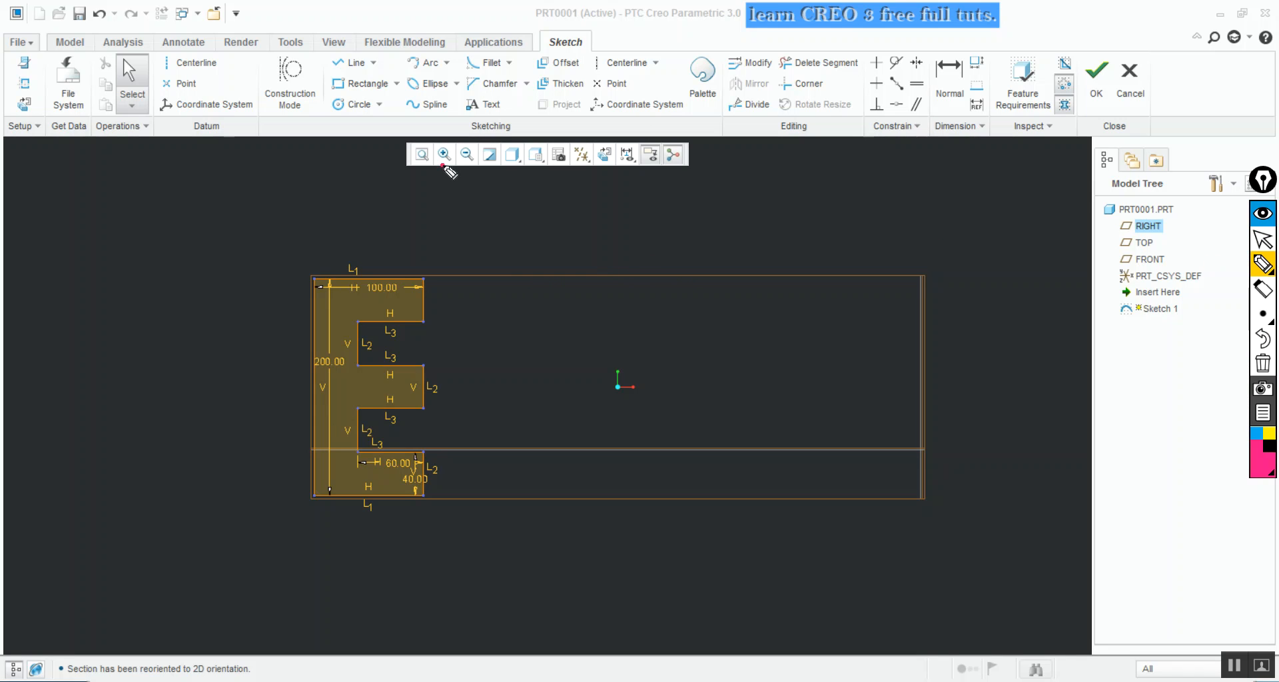
{"action": "left_click_drag", "start_coordinate": [442, 167], "coordinate": [437, 204]}
{"action": "left_click_drag", "start_coordinate": [467, 168], "coordinate": [485, 238]}
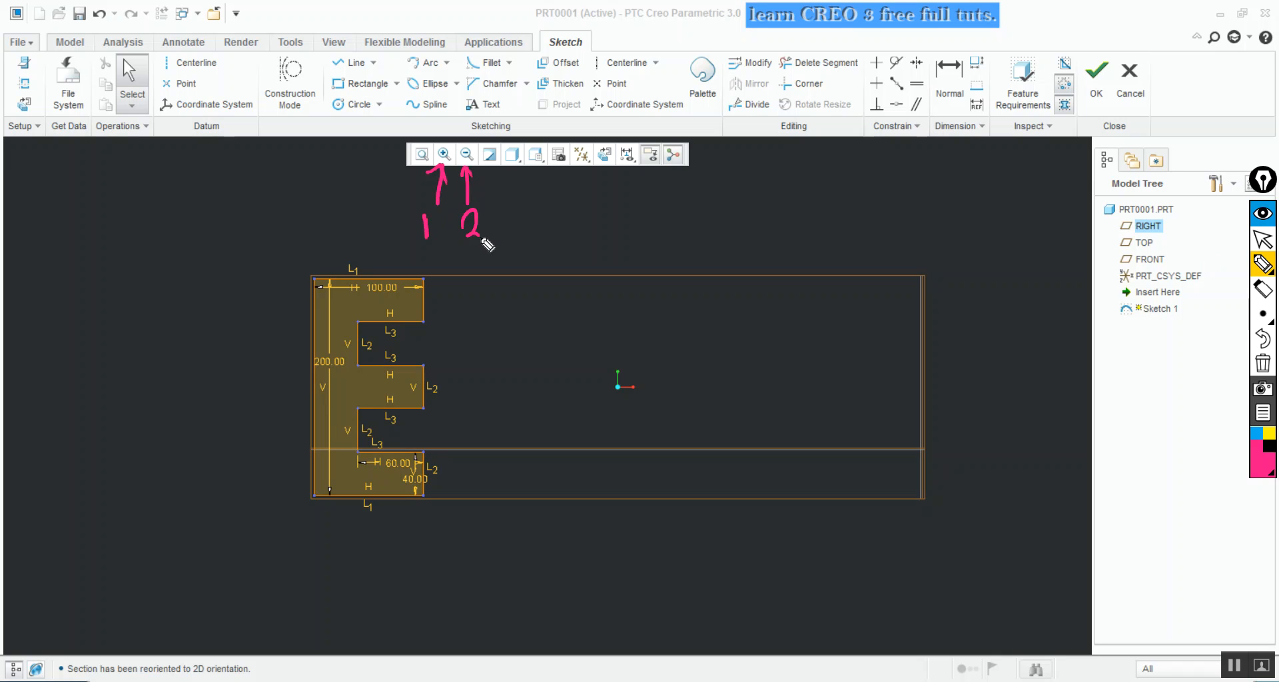
{"action": "mouse_move", "coordinate": [372, 196]}
{"action": "left_mouse_down"}
{"action": "mouse_move", "coordinate": [402, 171]}
{"action": "mouse_move", "coordinate": [339, 215]}
{"action": "mouse_move", "coordinate": [313, 193]}
{"action": "mouse_move", "coordinate": [313, 166]}
{"action": "left_mouse_up"}
{"action": "mouse_move", "coordinate": [288, 170]}
{"action": "left_mouse_down"}
{"action": "mouse_move", "coordinate": [293, 207]}
{"action": "mouse_move", "coordinate": [325, 208]}
{"action": "left_mouse_up"}
{"action": "left_click_drag", "start_coordinate": [313, 183], "coordinate": [332, 180]}
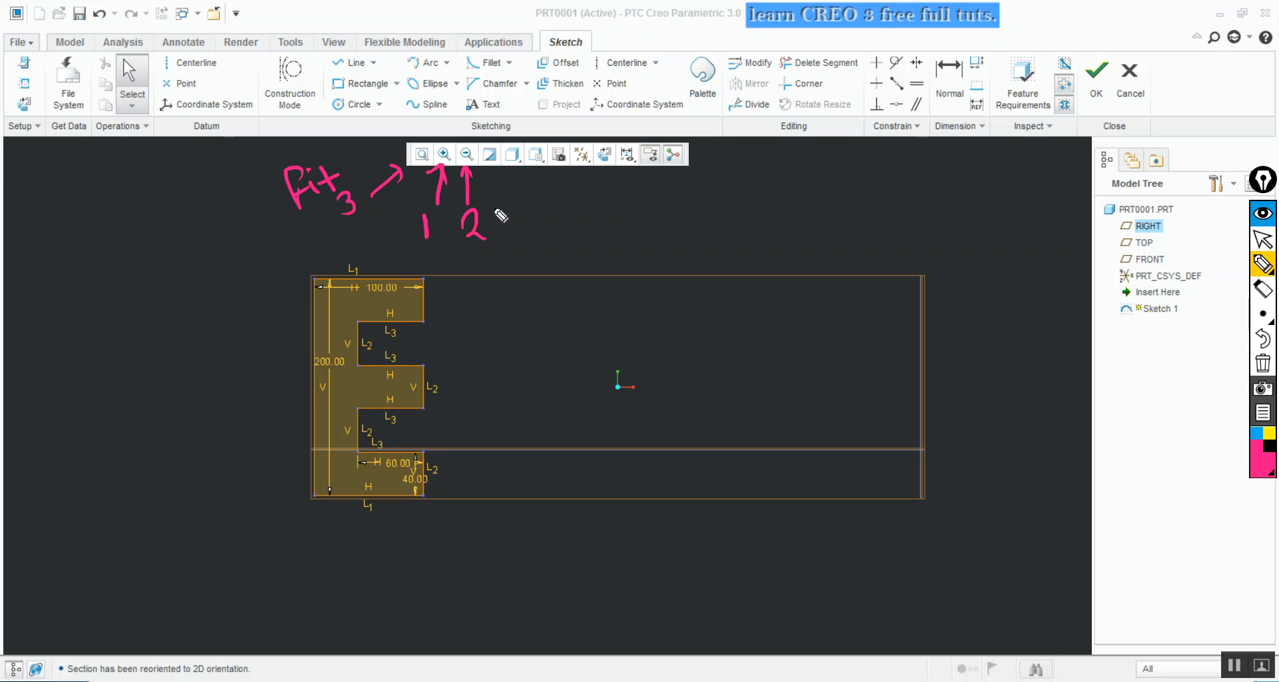
{"action": "key", "text": "shift"}
{"action": "key", "text": "shift+z"}
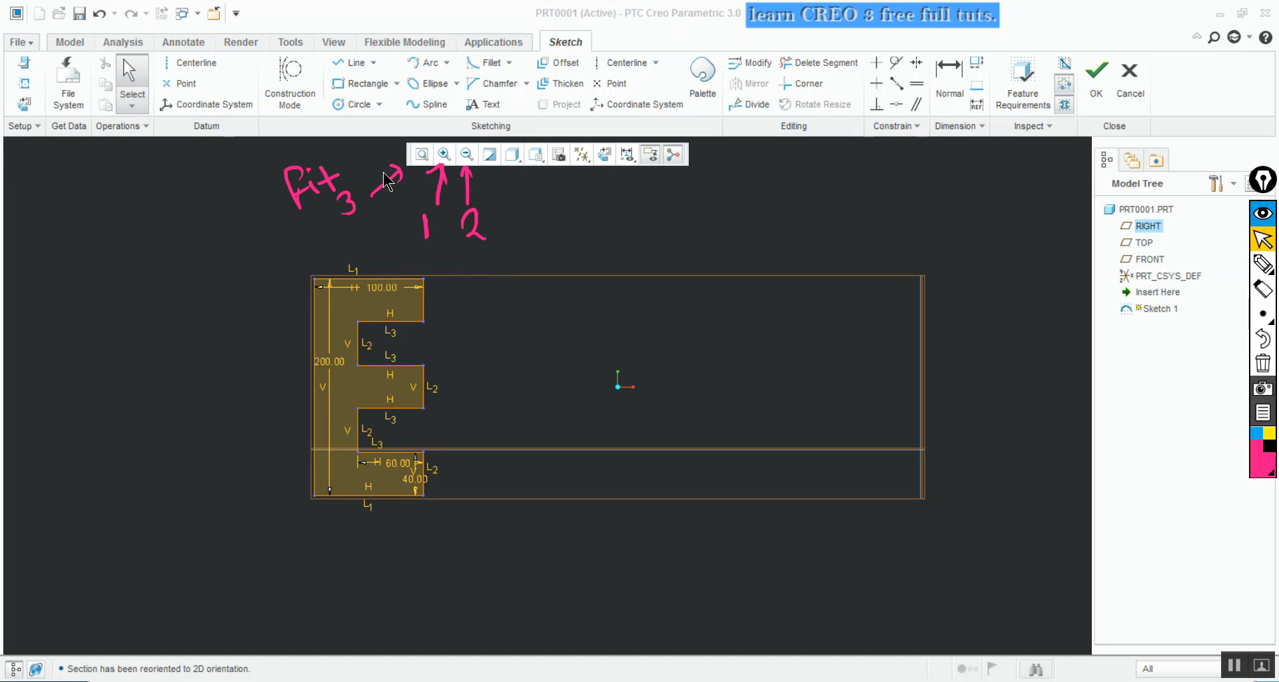
Sketch a small closed triangle of three lines about 585 mm to the right of the E profile and refit the view
{"action": "left_click", "coordinate": [354, 68]}
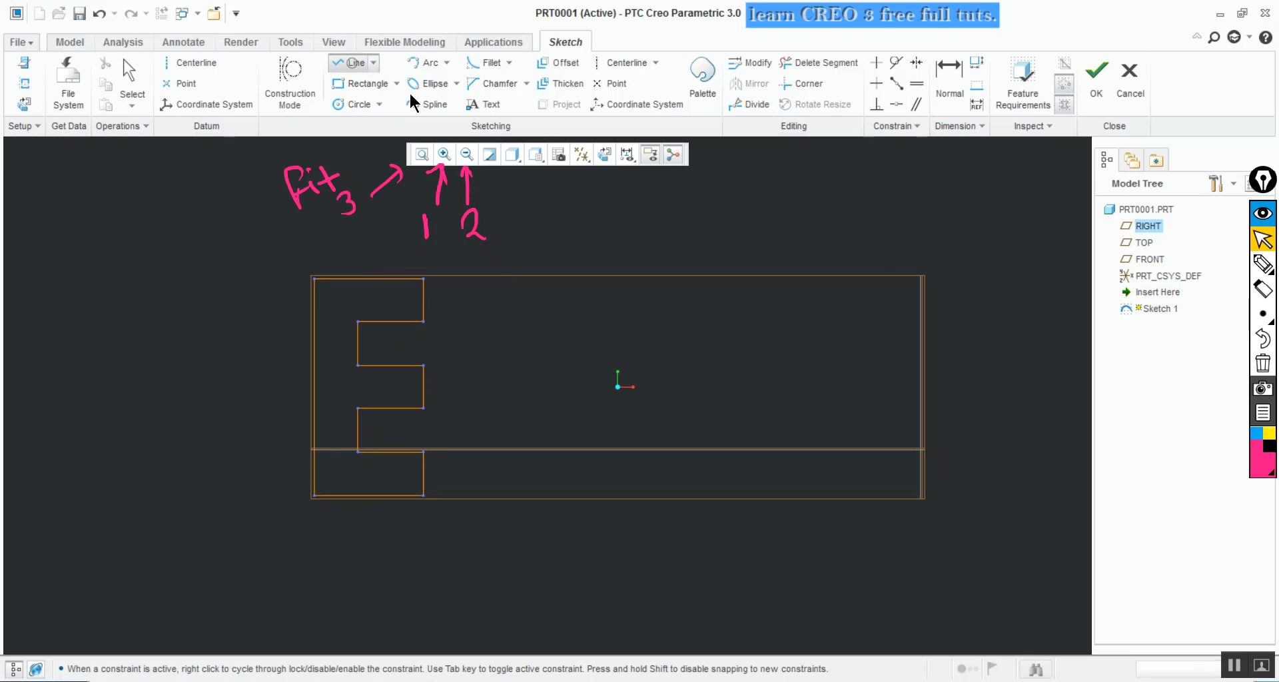
{"action": "left_click", "coordinate": [1060, 221]}
{"action": "left_click", "coordinate": [1060, 265]}
{"action": "left_click", "coordinate": [1021, 254]}
{"action": "left_click", "coordinate": [1061, 221]}
{"action": "middle_click", "coordinate": [810, 193]}
{"action": "middle_click", "coordinate": [810, 193]}
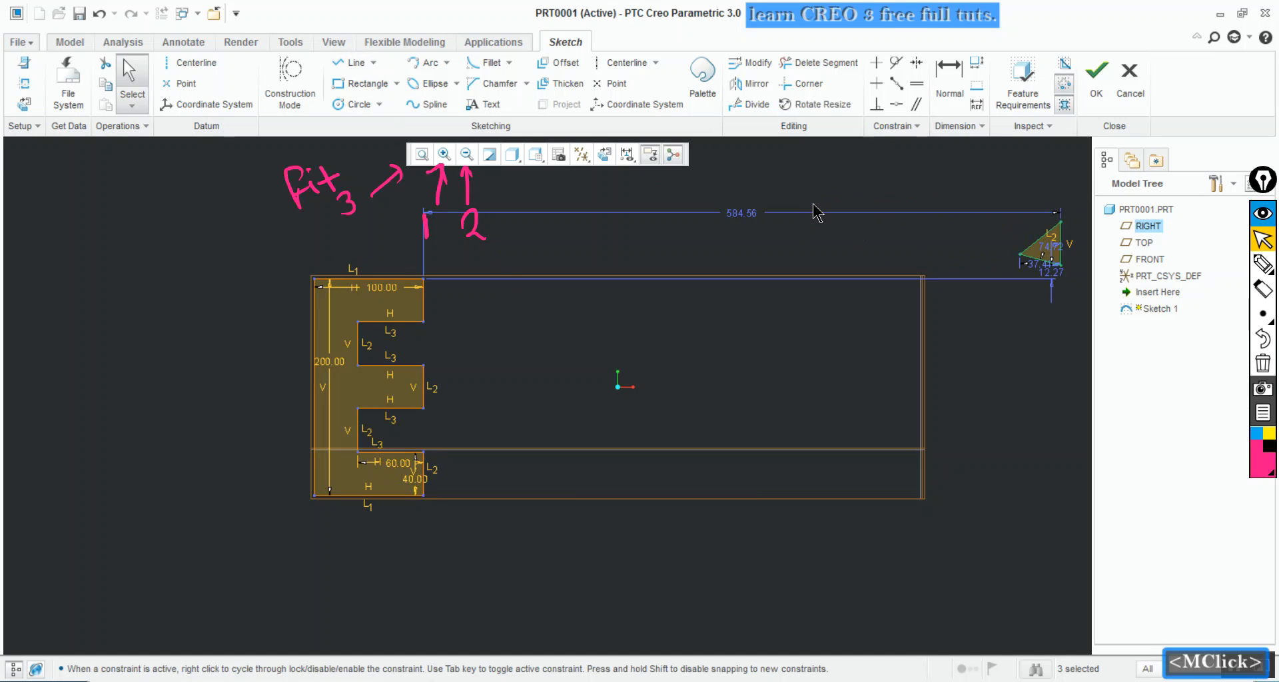
{"action": "left_click", "coordinate": [422, 155]}
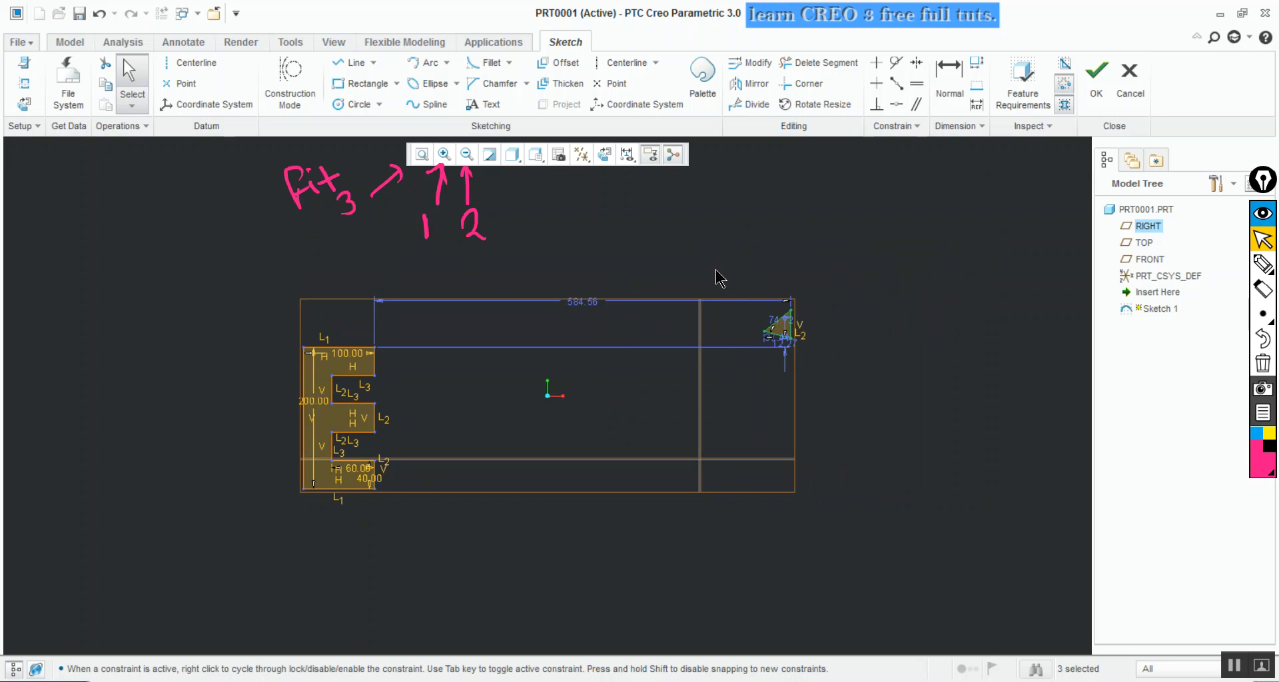
Delete the small triangle and refit the view to the E profile
{"action": "key", "text": "ctrl"}
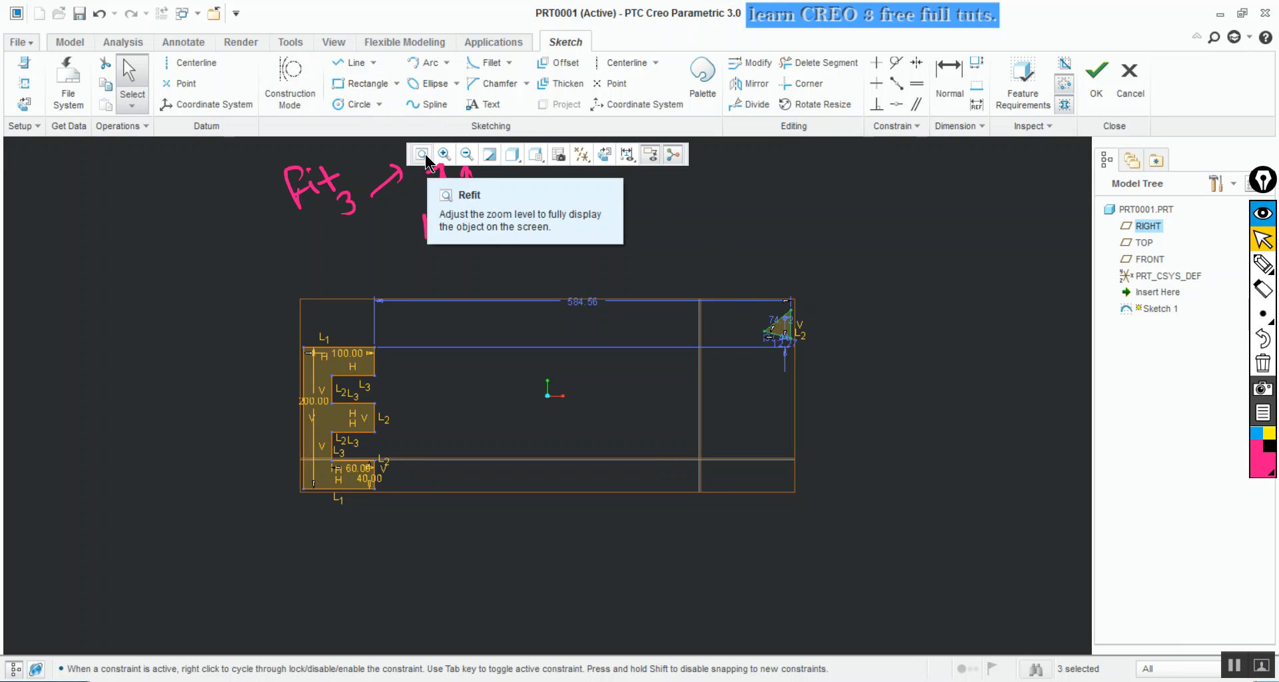
{"action": "left_click_drag", "start_coordinate": [646, 251], "coordinate": [853, 381]}
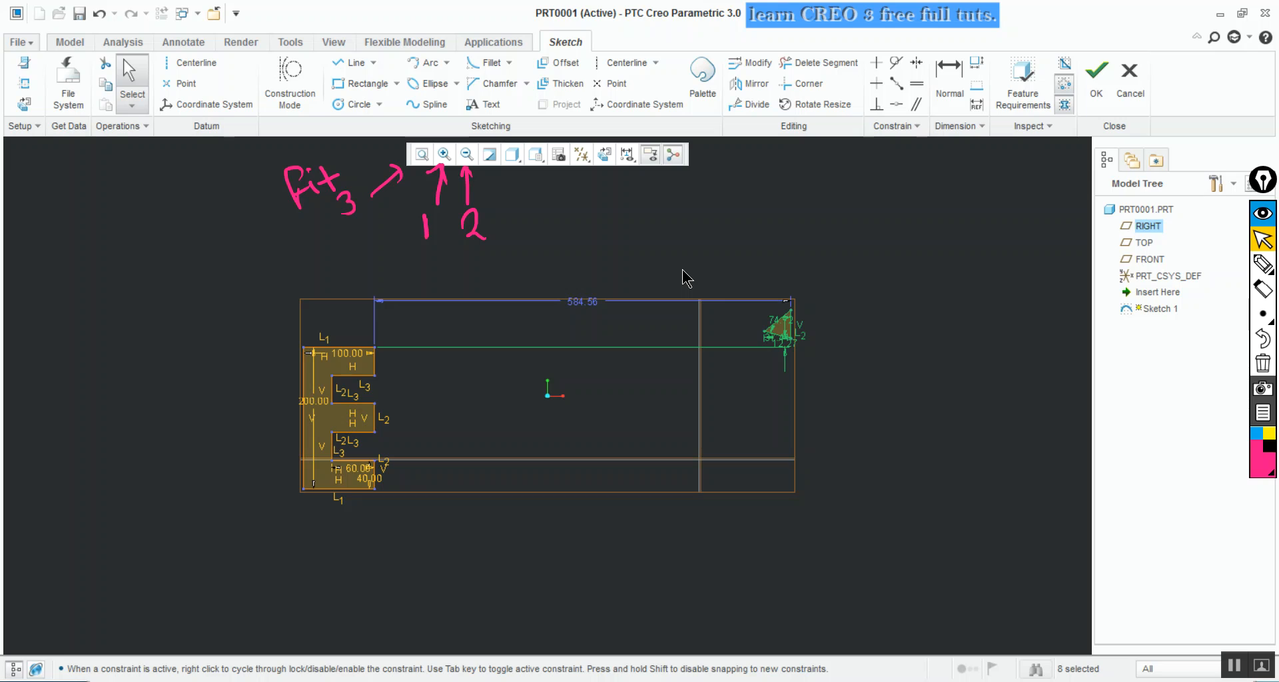
{"action": "left_click_drag", "start_coordinate": [883, 244], "coordinate": [717, 388]}
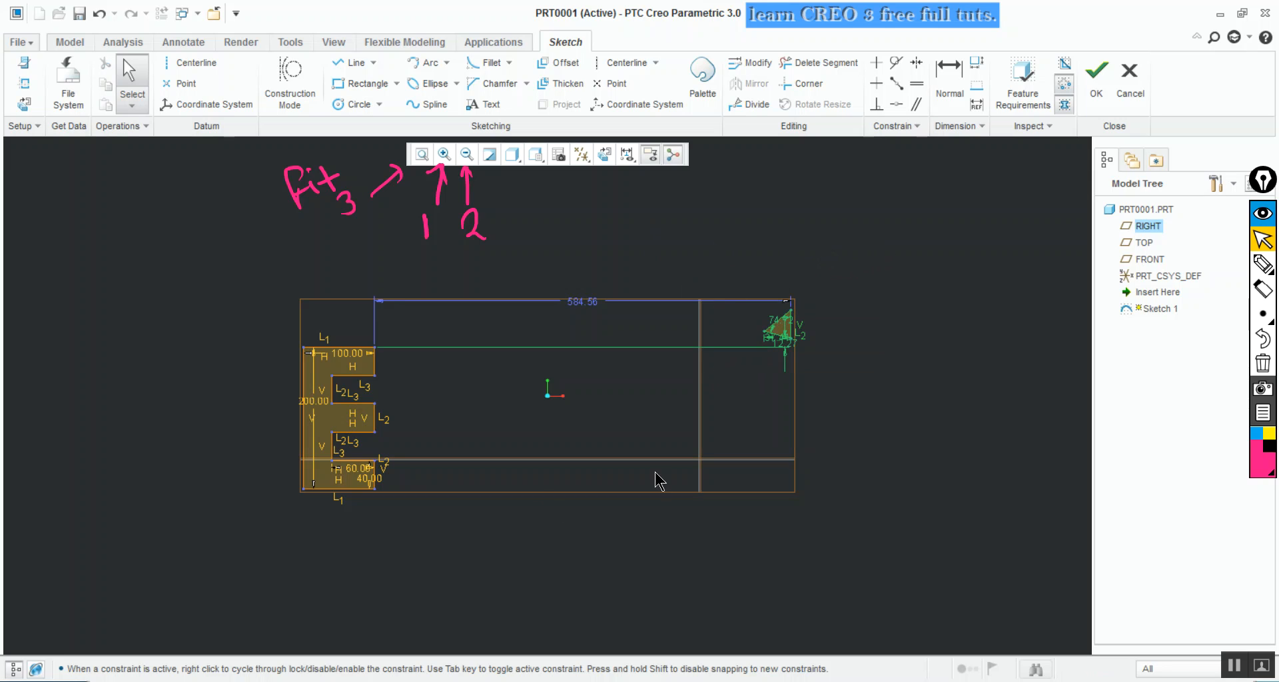
{"action": "key", "text": "Delete"}
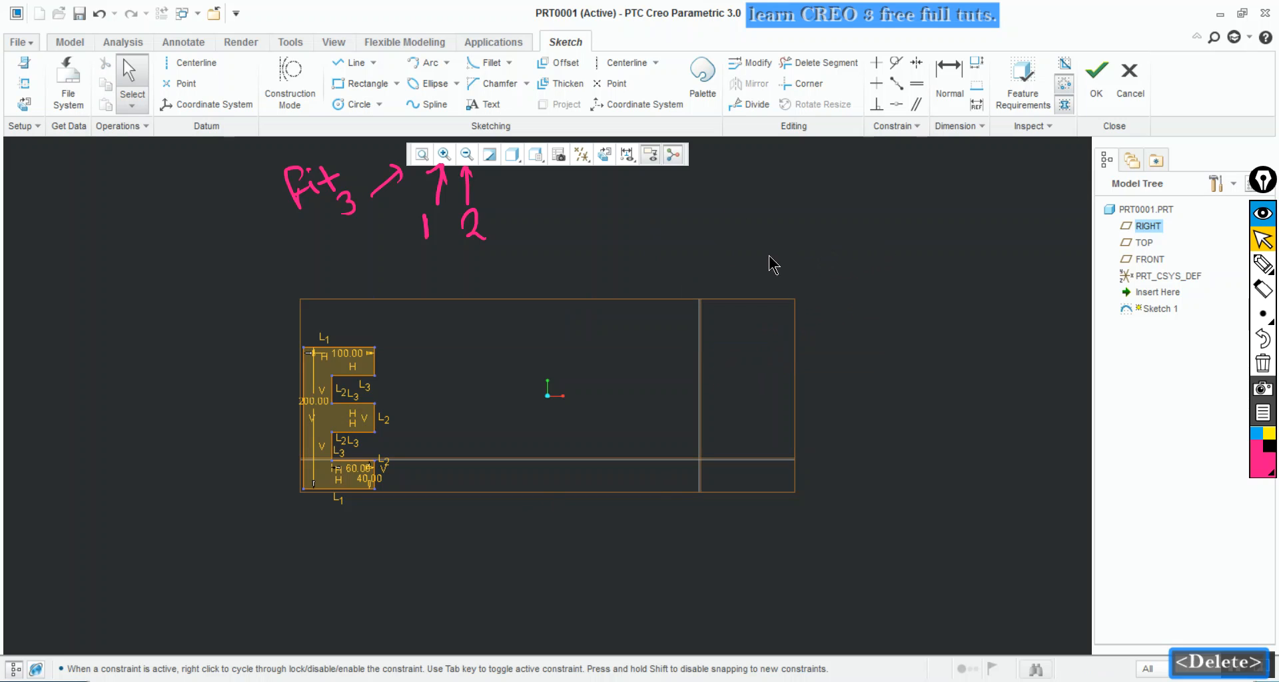
{"action": "left_click", "coordinate": [420, 154]}
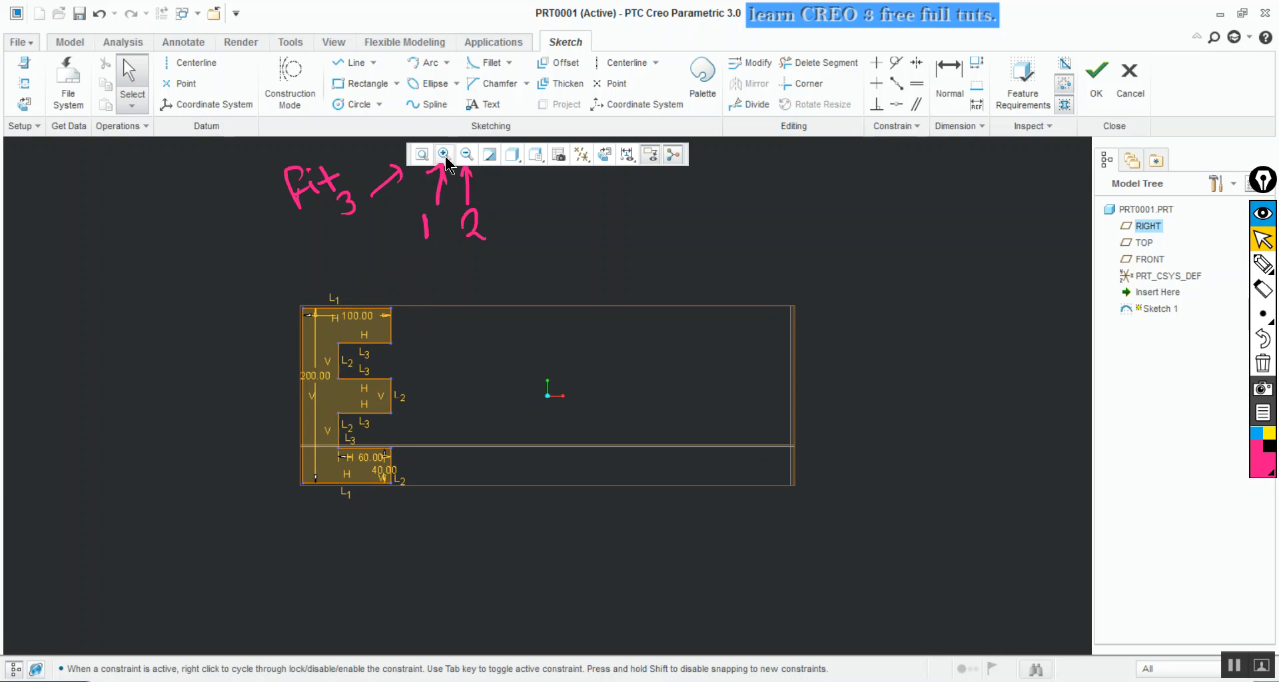
Write "Zoom" beside the number 1 annotation with the screen pen
{"action": "key", "text": "shift"}
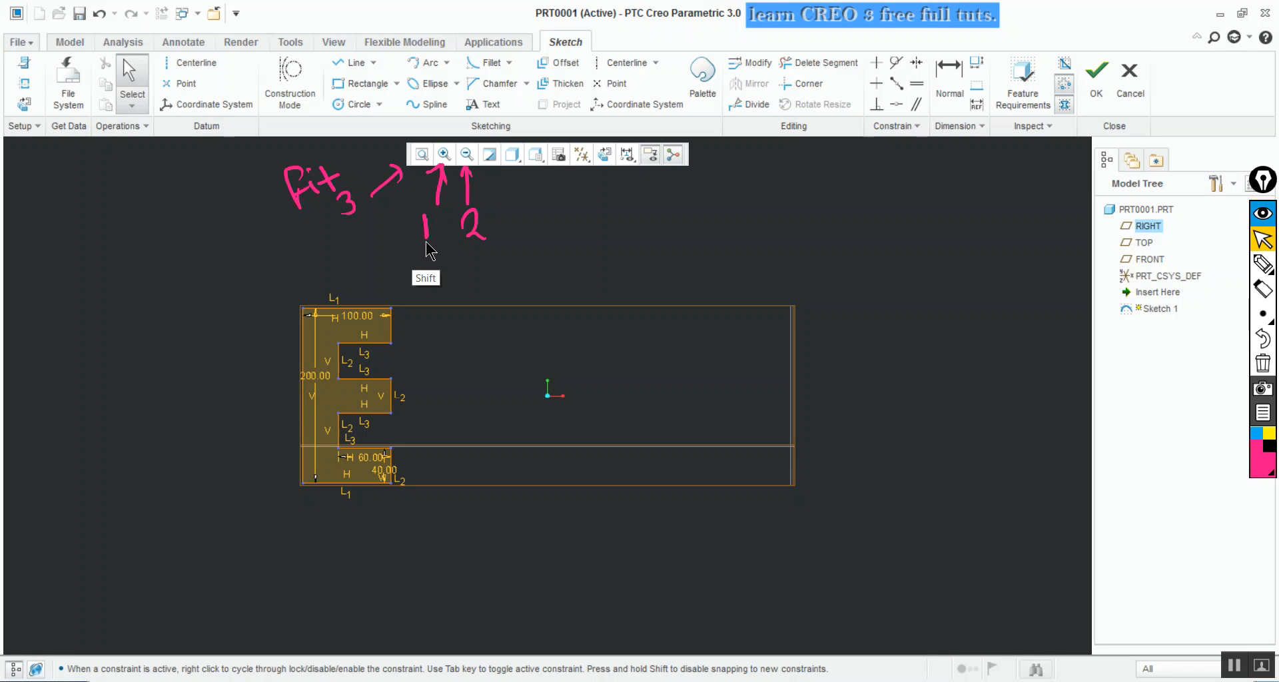
{"action": "mouse_move", "coordinate": [367, 236]}
{"action": "left_mouse_down"}
{"action": "mouse_move", "coordinate": [398, 249]}
{"action": "mouse_move", "coordinate": [407, 227]}
{"action": "left_mouse_up"}
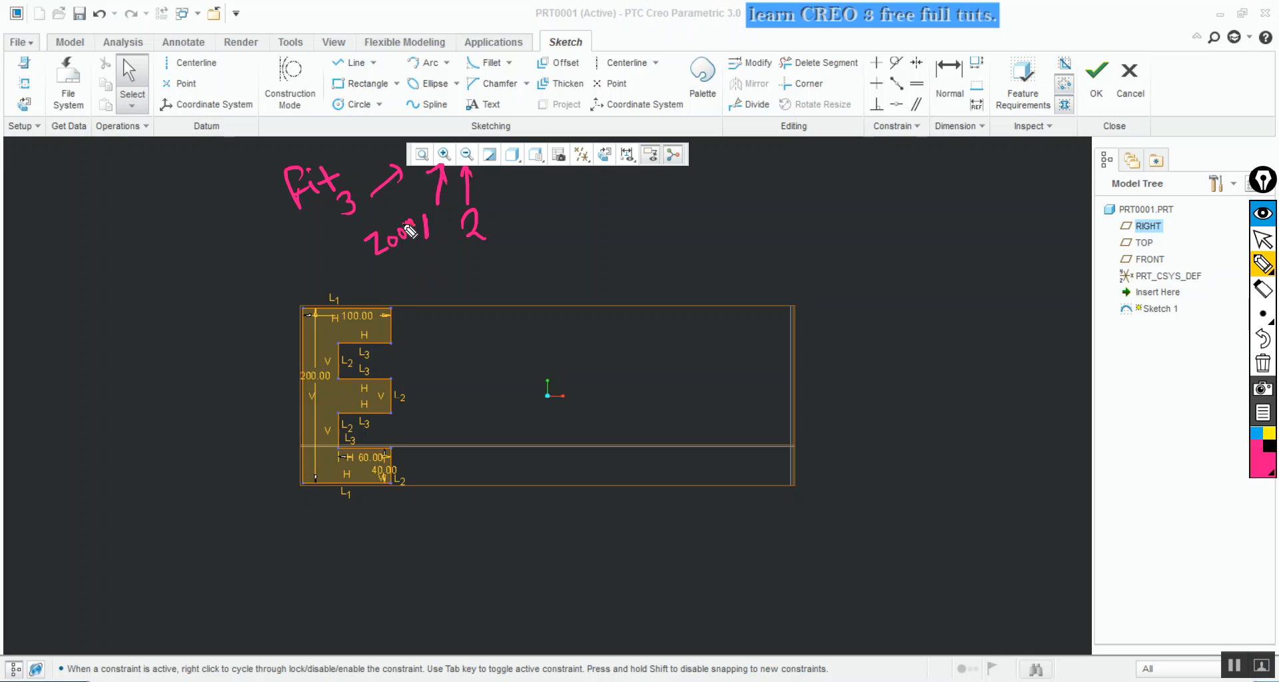
{"action": "key", "text": "shift"}
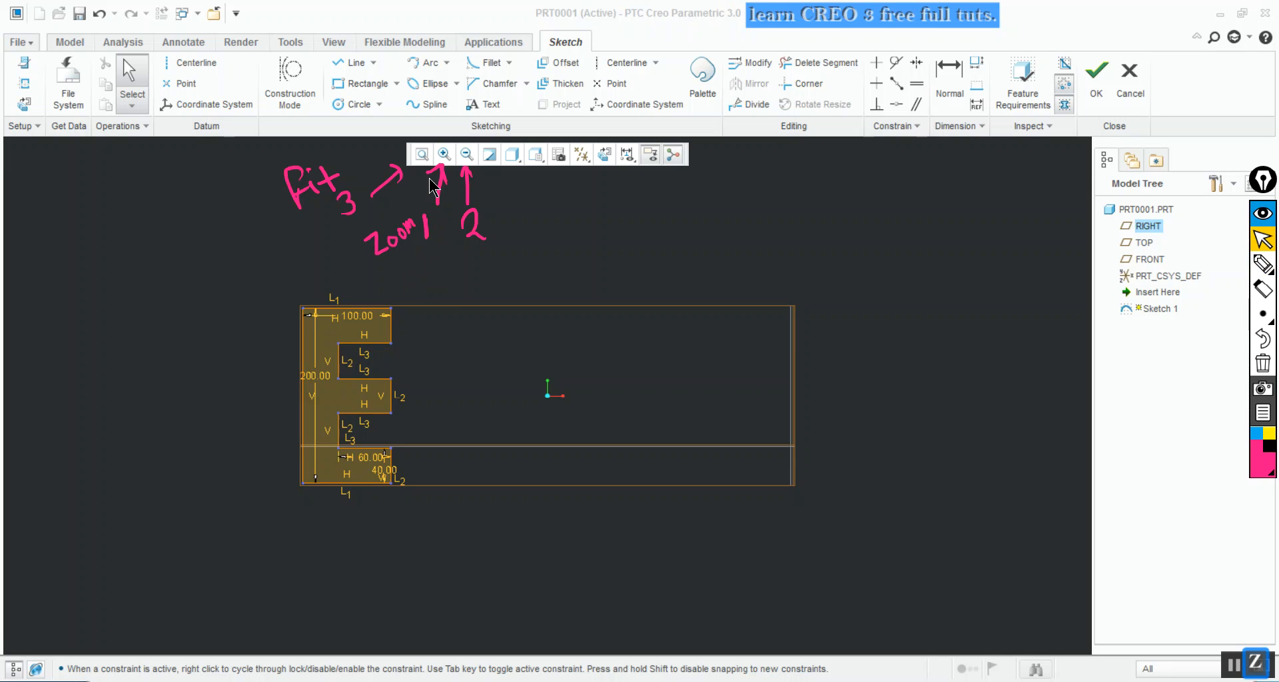
Zoom in on the E profile by boxing the area around it
{"action": "left_click", "coordinate": [444, 154]}
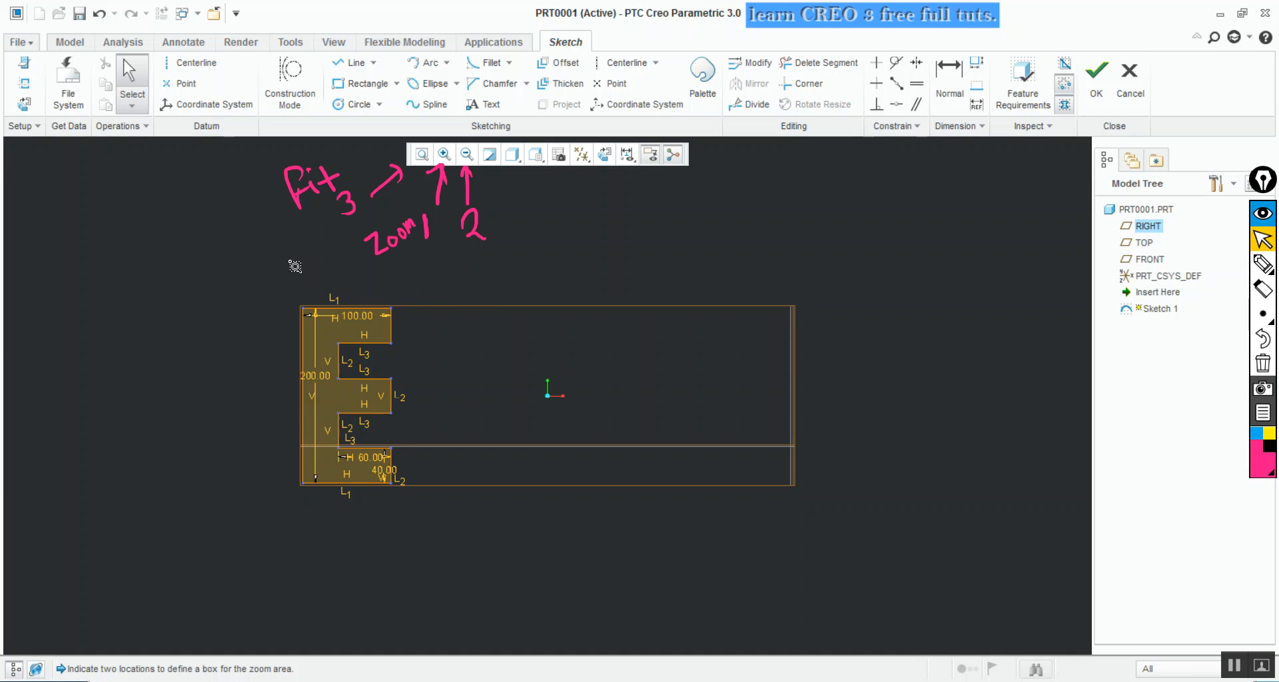
{"action": "left_click", "coordinate": [272, 277]}
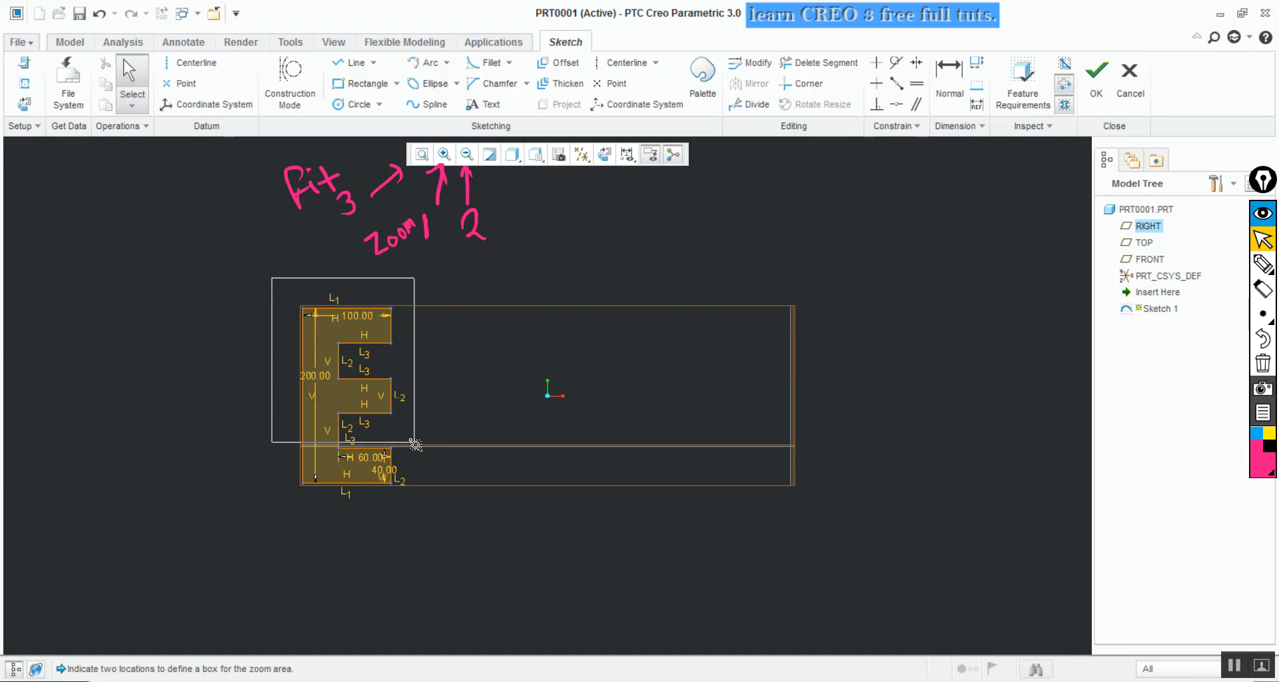
{"action": "left_click", "coordinate": [424, 515]}
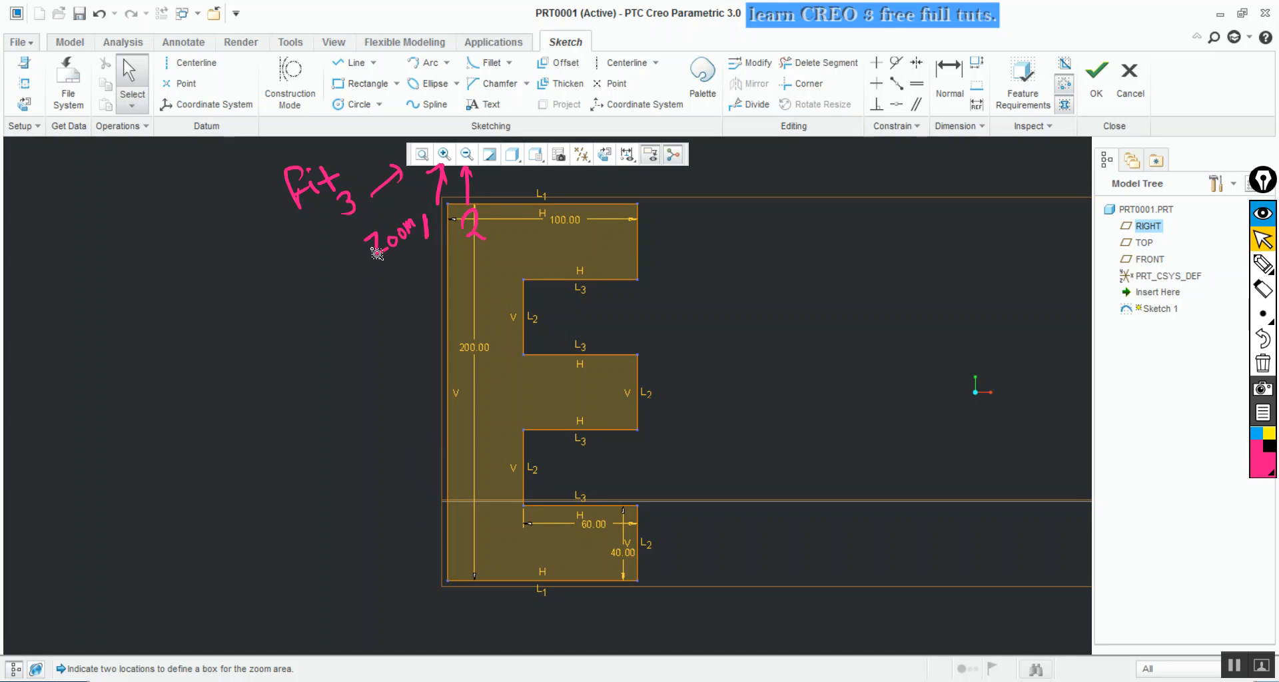
{"action": "middle_click", "coordinate": [289, 319]}
Zoom out from the E profile three times and refit the whole sketch
{"action": "left_click", "coordinate": [467, 154]}
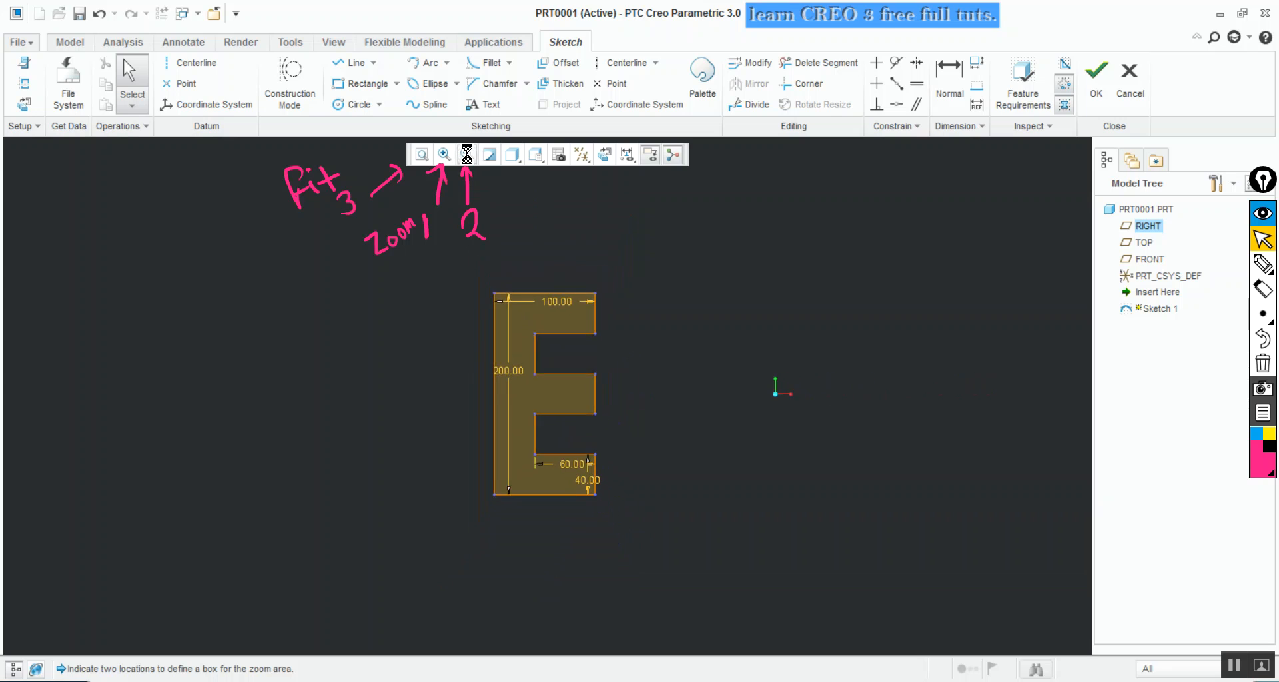
{"action": "left_click", "coordinate": [467, 155]}
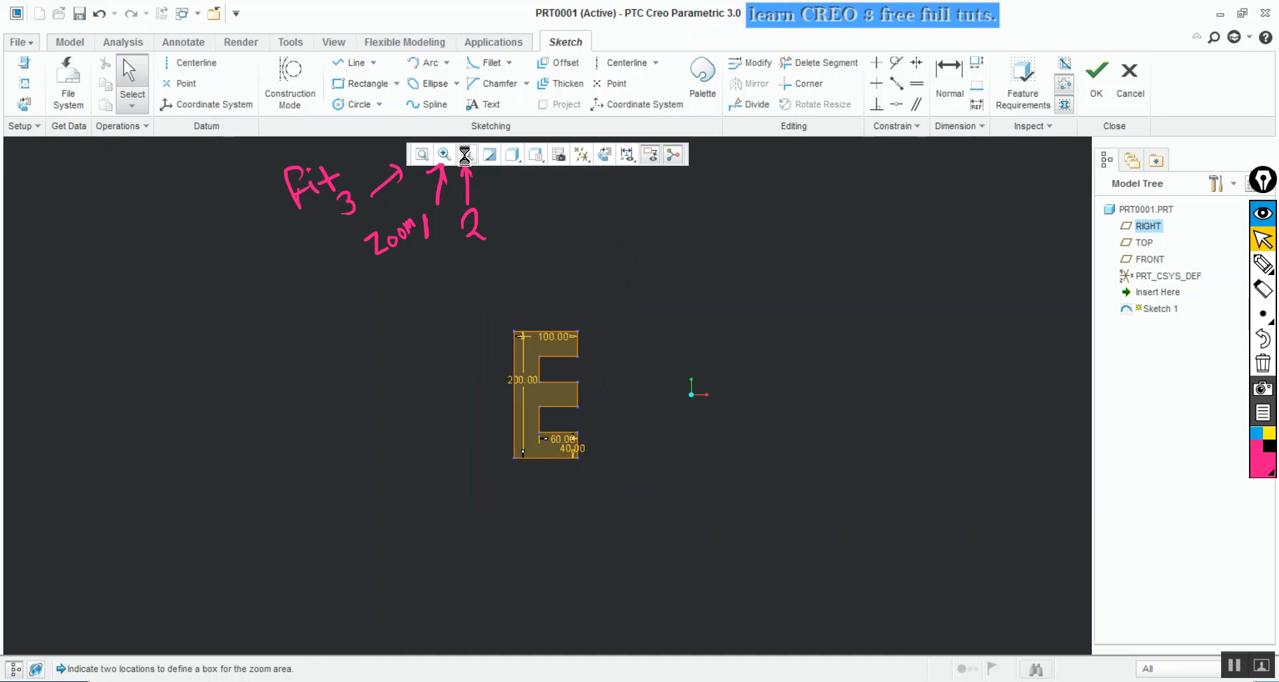
{"action": "left_click", "coordinate": [466, 155]}
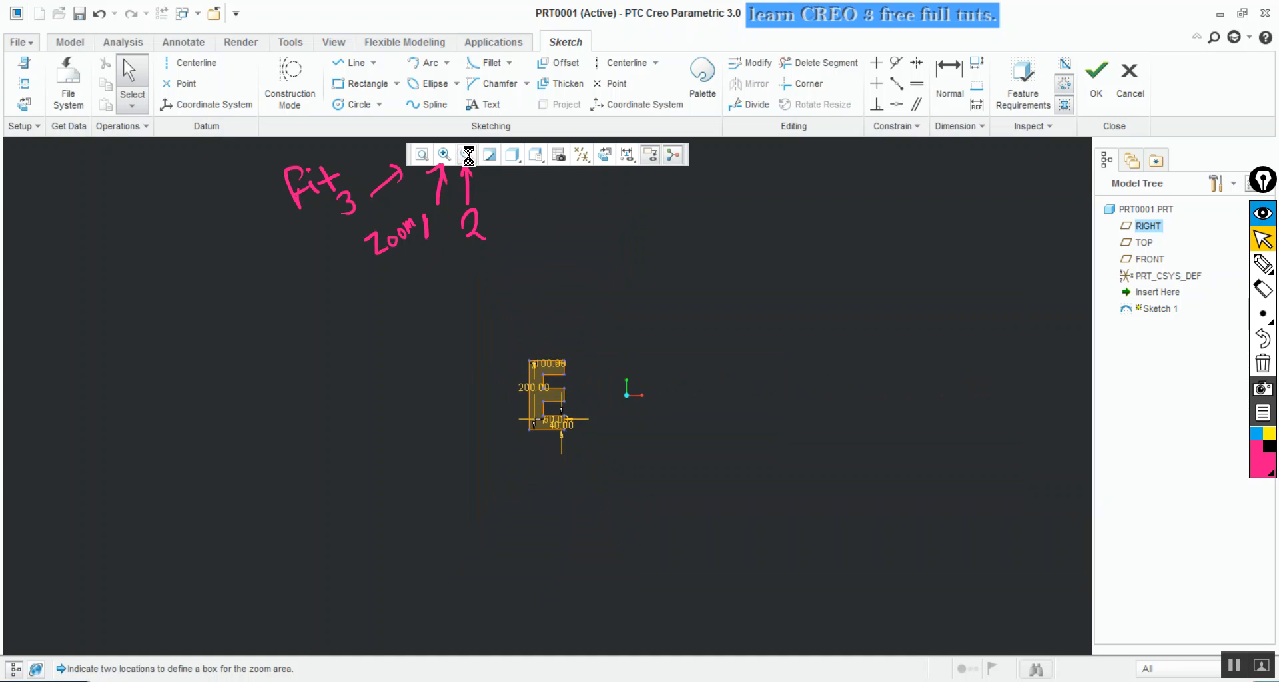
{"action": "left_click", "coordinate": [421, 158]}
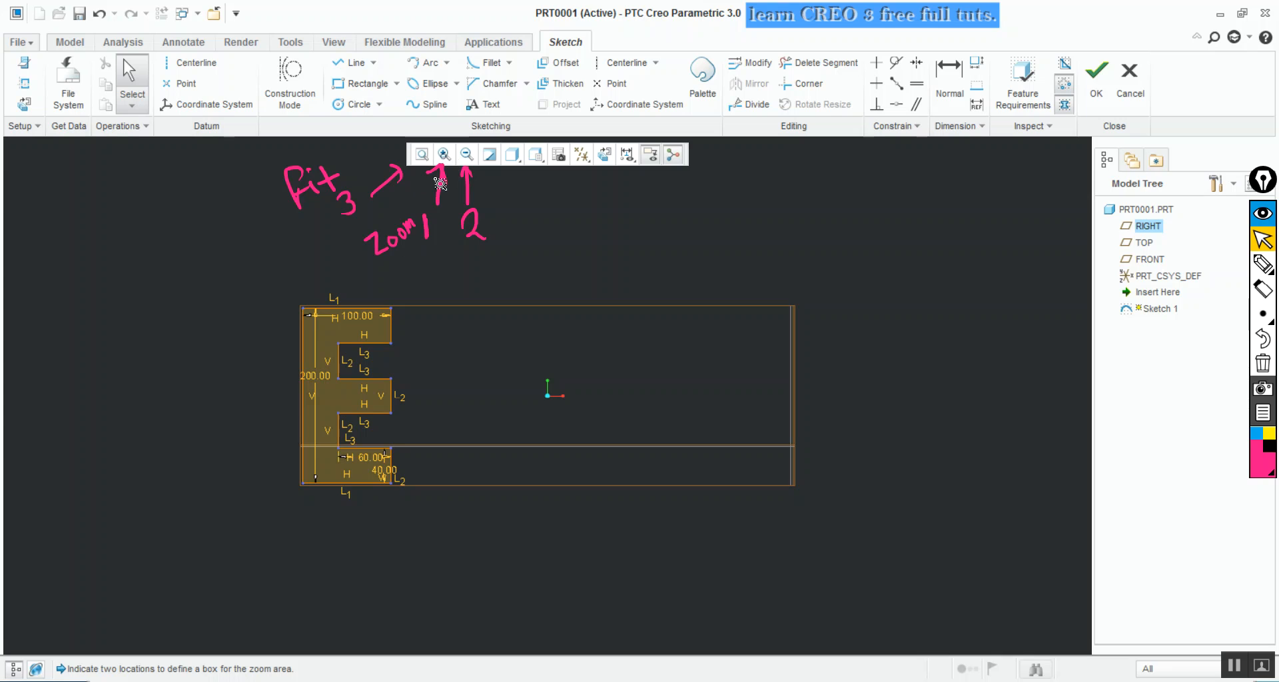
Magnify the E profile again with a tighter zoom box around it
{"action": "left_click", "coordinate": [282, 287]}
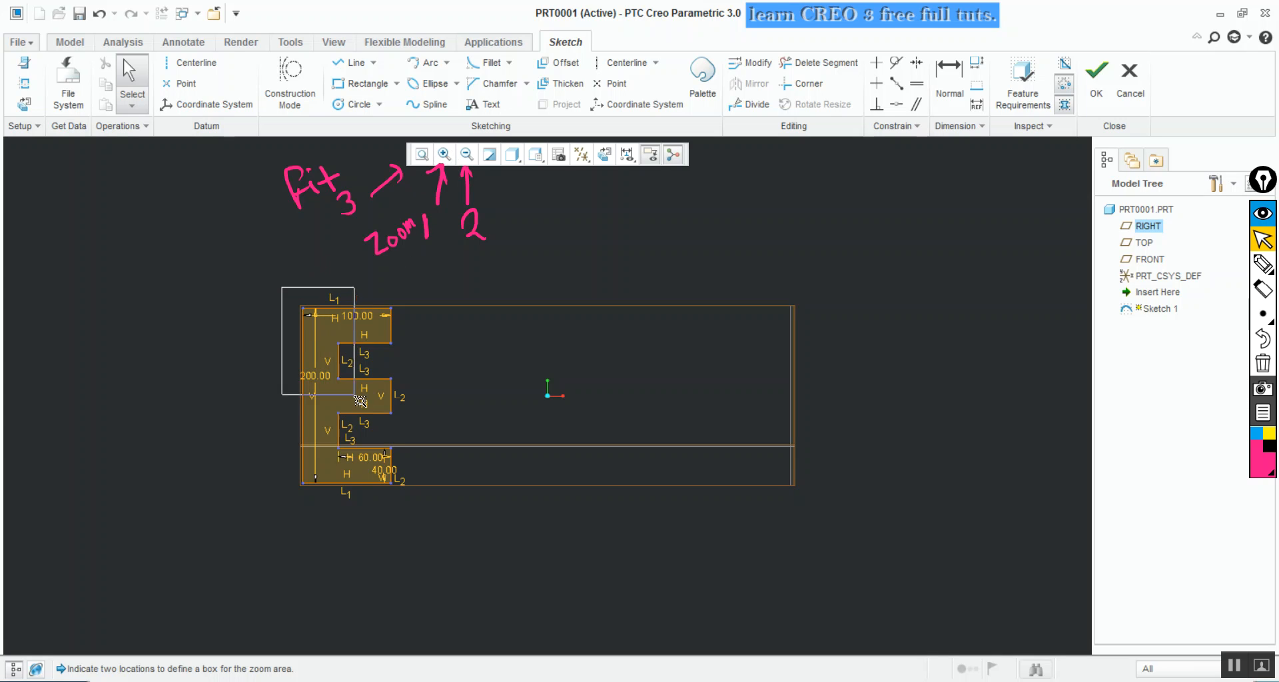
{"action": "left_click", "coordinate": [402, 503]}
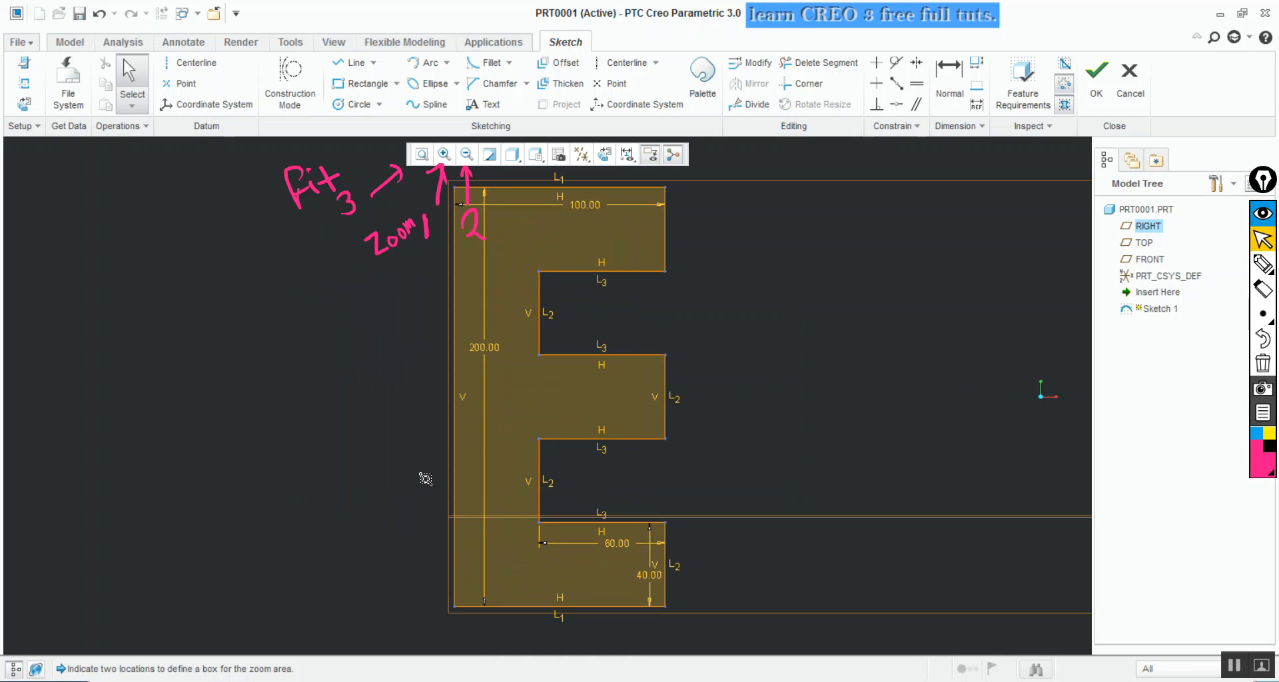
{"action": "middle_click", "coordinate": [383, 383]}
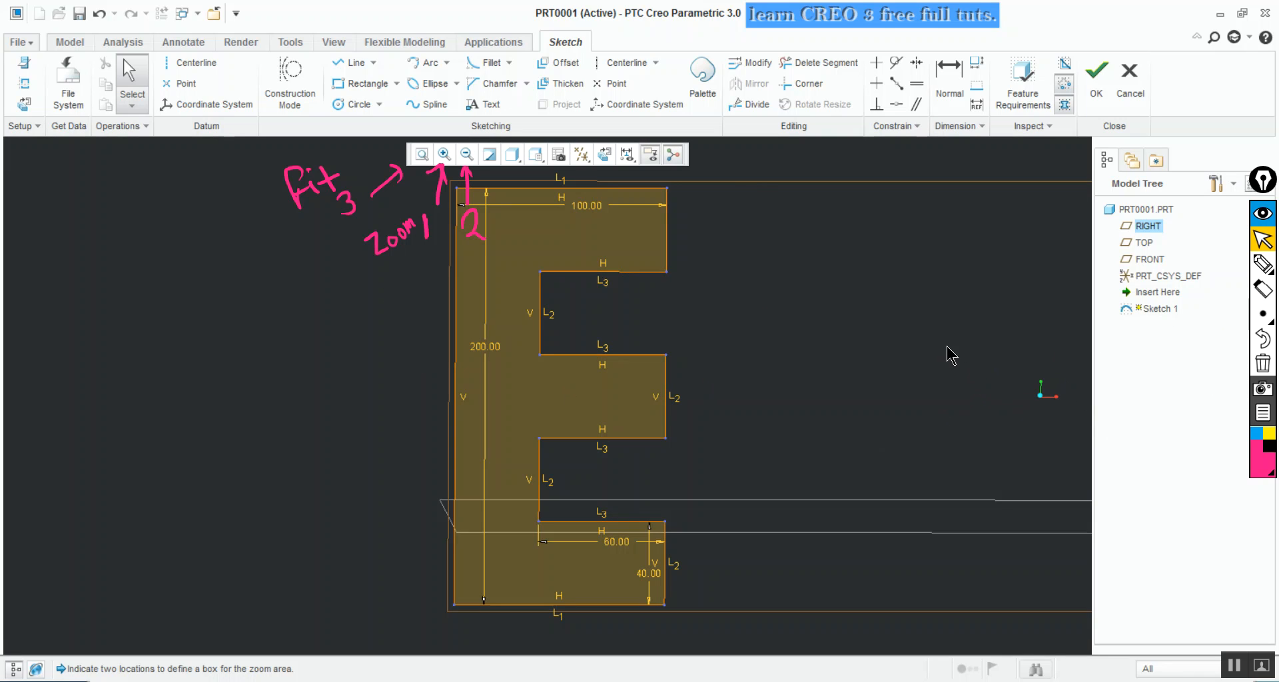
Rotate and pan the view of the E profile in its plane and restore the 2D sketch orientation
{"action": "key", "text": "ctrl"}
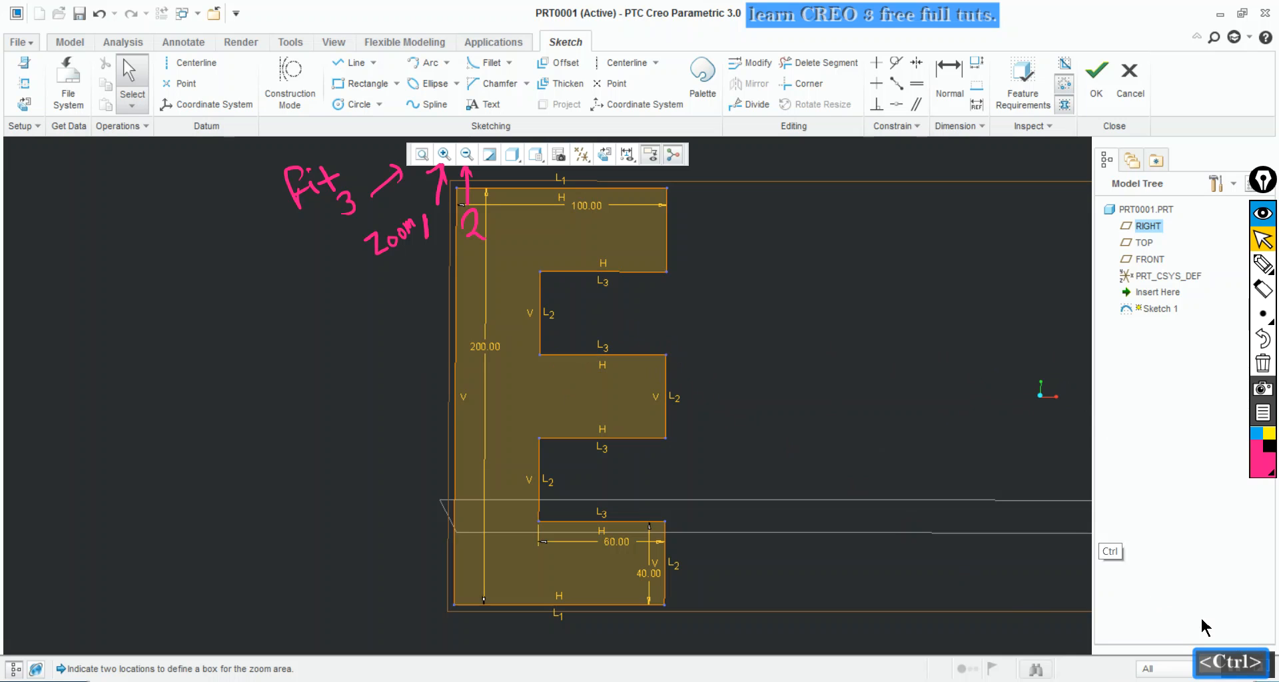
{"action": "key", "text": "ctrl"}
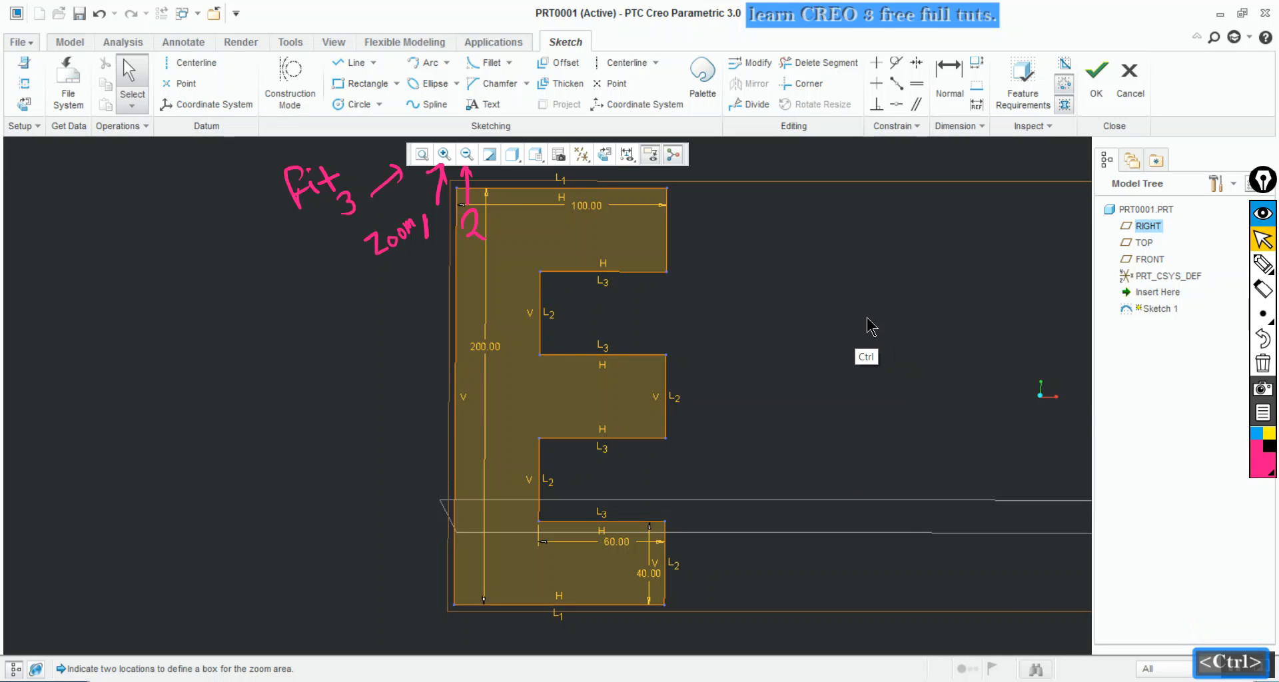
{"action": "mouse_move", "coordinate": [867, 330]}
{"action": "middle_mouse_down", "text": "ctrl"}
{"action": "mouse_move", "coordinate": [857, 317]}
{"action": "mouse_move", "coordinate": [843, 337]}
{"action": "mouse_move", "coordinate": [783, 318]}
{"action": "mouse_move", "coordinate": [873, 320]}
{"action": "mouse_move", "coordinate": [908, 297]}
{"action": "middle_mouse_up", "text": "ctrl"}
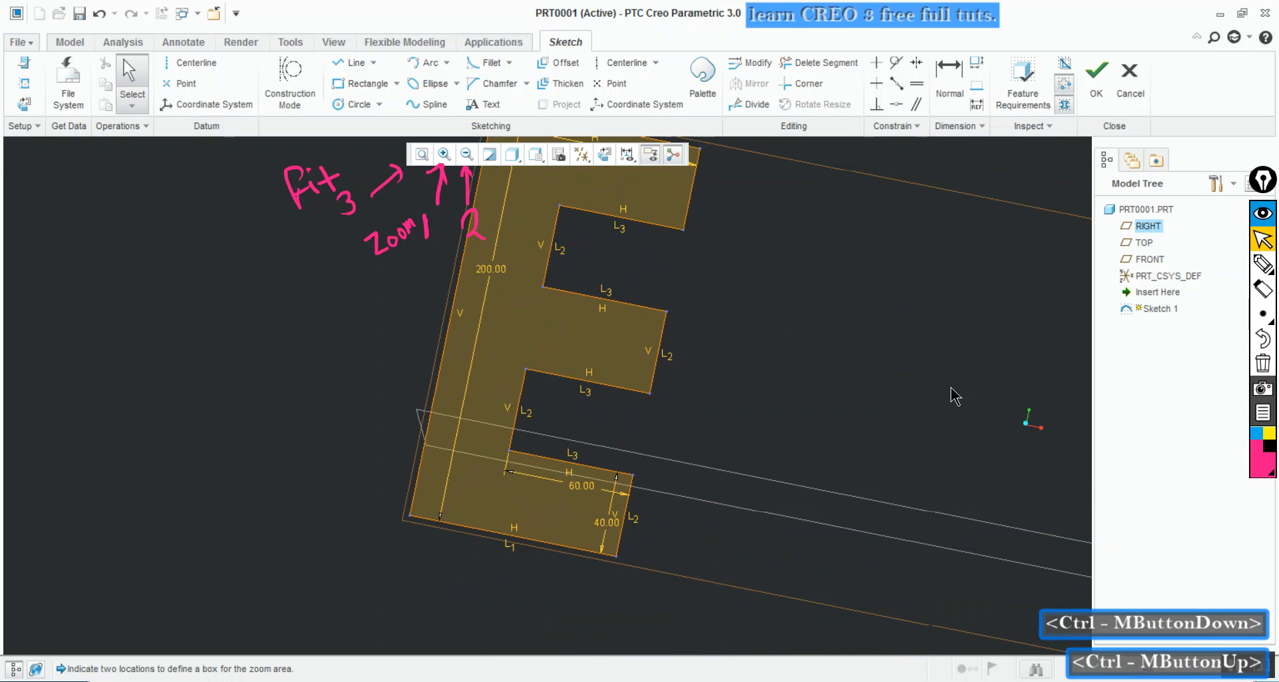
{"action": "mouse_move", "coordinate": [638, 365]}
{"action": "middle_mouse_down", "text": "ctrl"}
{"action": "mouse_move", "coordinate": [523, 360]}
{"action": "mouse_move", "coordinate": [636, 360]}
{"action": "middle_mouse_up", "text": "ctrl"}
{"action": "mouse_move", "coordinate": [765, 357]}
{"action": "middle_mouse_down", "text": "shift"}
{"action": "mouse_move", "coordinate": [617, 371]}
{"action": "mouse_move", "coordinate": [574, 418]}
{"action": "middle_mouse_up", "text": "shift"}
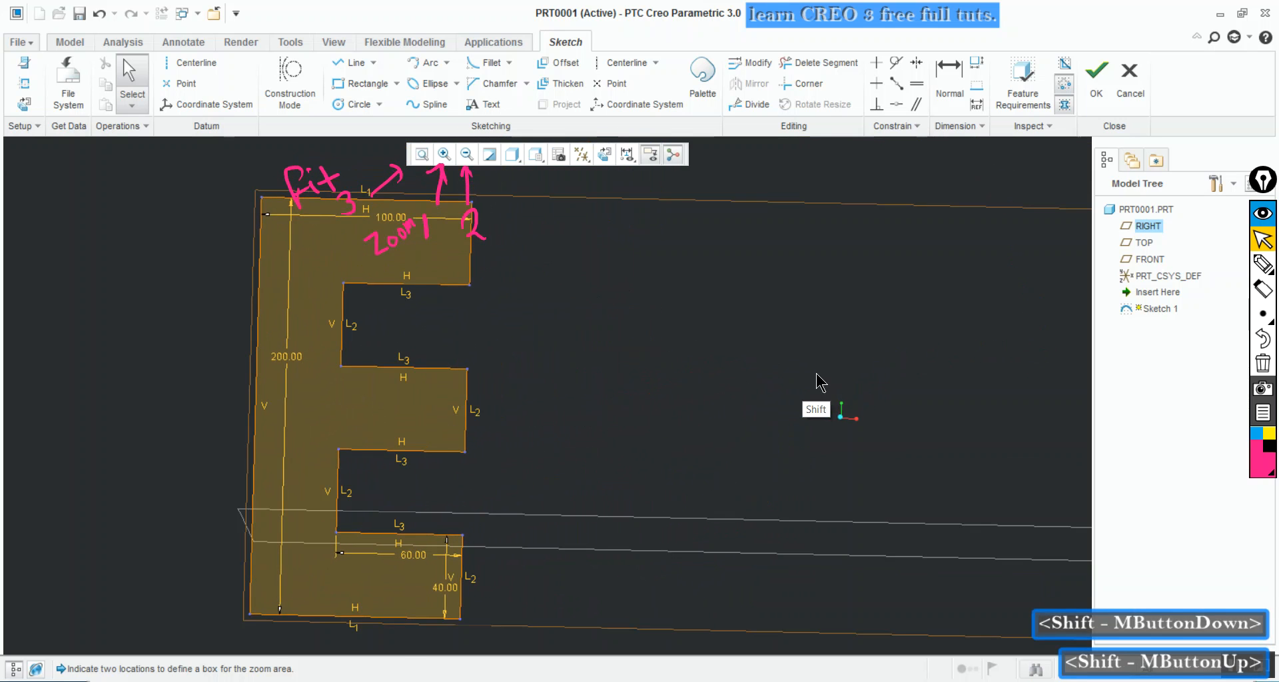
{"action": "mouse_move", "coordinate": [811, 373]}
{"action": "middle_mouse_down", "text": "shift"}
{"action": "mouse_move", "coordinate": [617, 389]}
{"action": "mouse_move", "coordinate": [745, 392]}
{"action": "mouse_move", "coordinate": [741, 375]}
{"action": "middle_mouse_up", "text": "shift"}
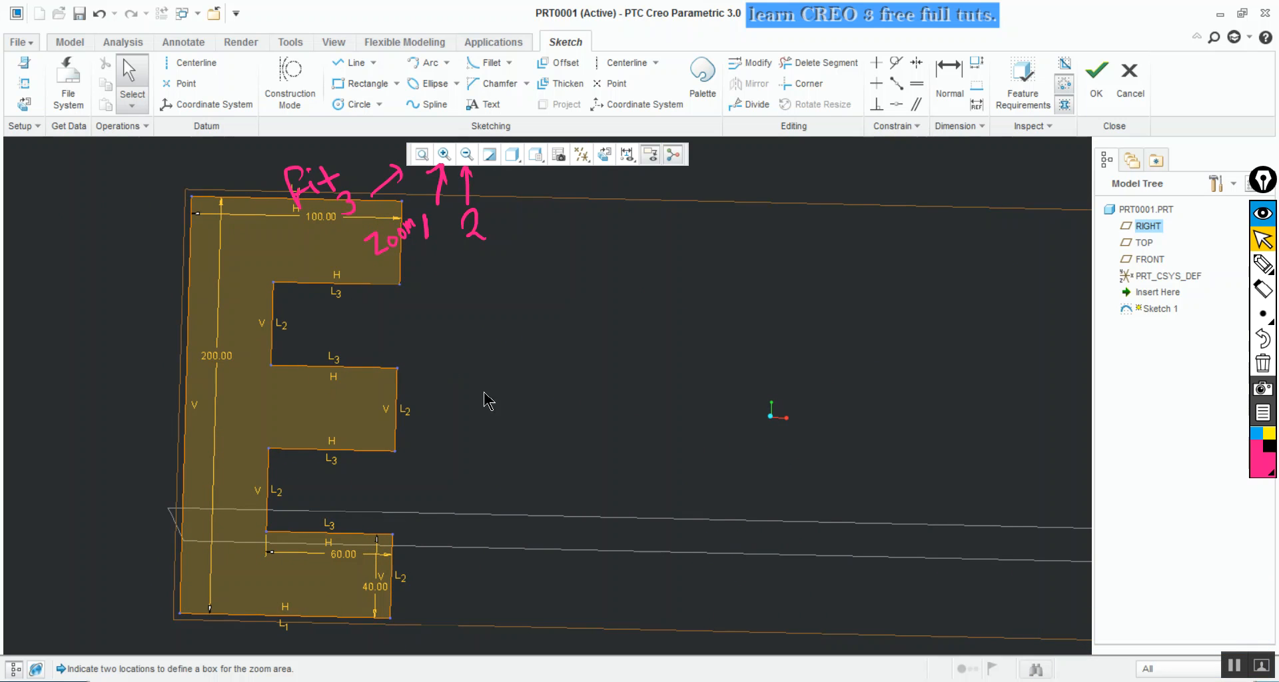
{"action": "left_click", "coordinate": [466, 154]}
{"action": "left_click", "coordinate": [607, 156]}
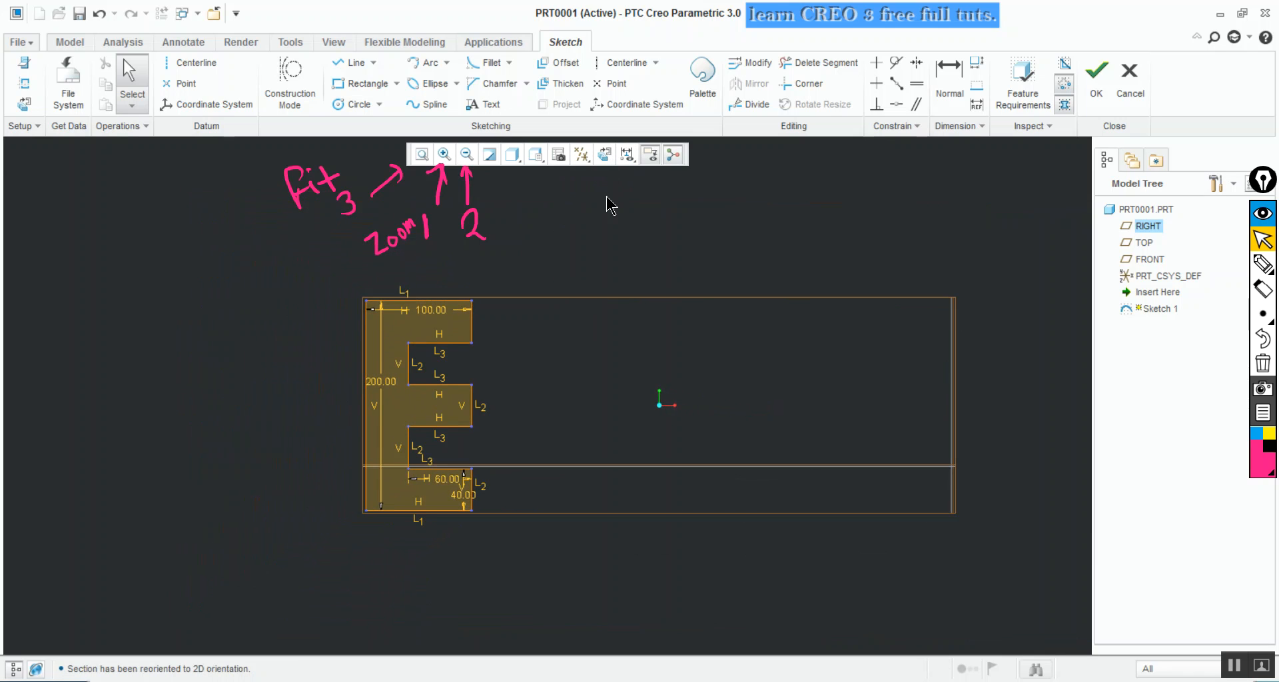
Orbit the sketch and its datum planes in 3D and return to the flat Sketch View orientation
{"action": "mouse_move", "coordinate": [814, 413]}
{"action": "middle_mouse_down", "text": "shift"}
{"action": "mouse_move", "coordinate": [578, 422]}
{"action": "mouse_move", "coordinate": [419, 408]}
{"action": "mouse_move", "coordinate": [946, 440]}
{"action": "mouse_move", "coordinate": [469, 420]}
{"action": "mouse_move", "coordinate": [935, 400]}
{"action": "mouse_move", "coordinate": [398, 423]}
{"action": "mouse_move", "coordinate": [965, 399]}
{"action": "mouse_move", "coordinate": [563, 417]}
{"action": "mouse_move", "coordinate": [657, 421]}
{"action": "middle_mouse_up", "text": "shift"}
{"action": "mouse_move", "coordinate": [529, 361]}
{"action": "middle_mouse_down"}
{"action": "mouse_move", "coordinate": [517, 306]}
{"action": "mouse_move", "coordinate": [594, 262]}
{"action": "mouse_move", "coordinate": [340, 425]}
{"action": "mouse_move", "coordinate": [597, 265]}
{"action": "mouse_move", "coordinate": [408, 366]}
{"action": "mouse_move", "coordinate": [395, 436]}
{"action": "middle_mouse_up"}
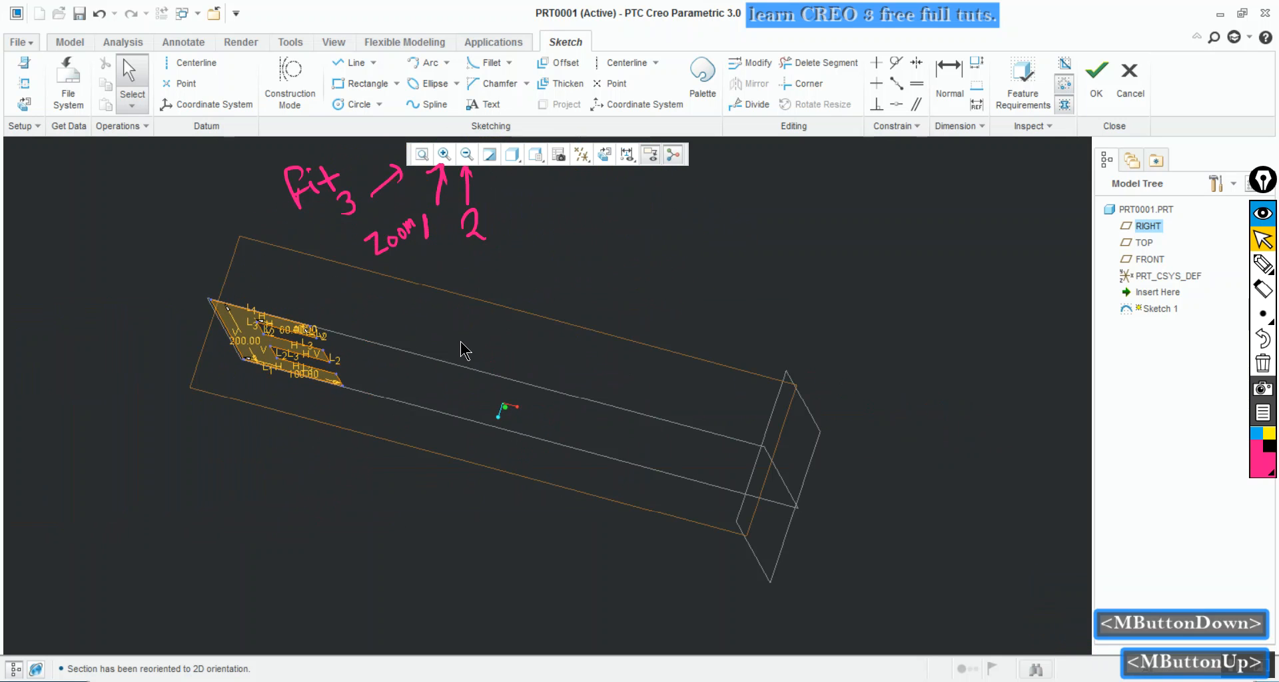
{"action": "middle_click_drag", "start_coordinate": [461, 343], "coordinate": [488, 287]}
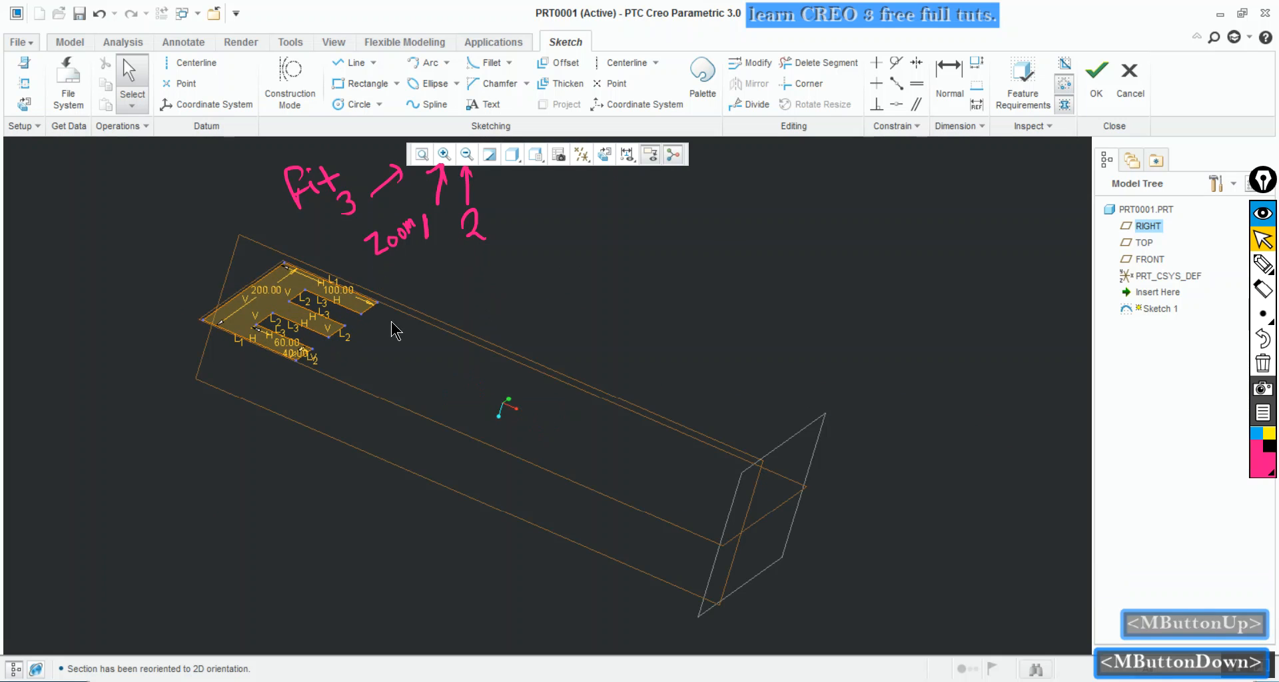
{"action": "left_click", "coordinate": [604, 155]}
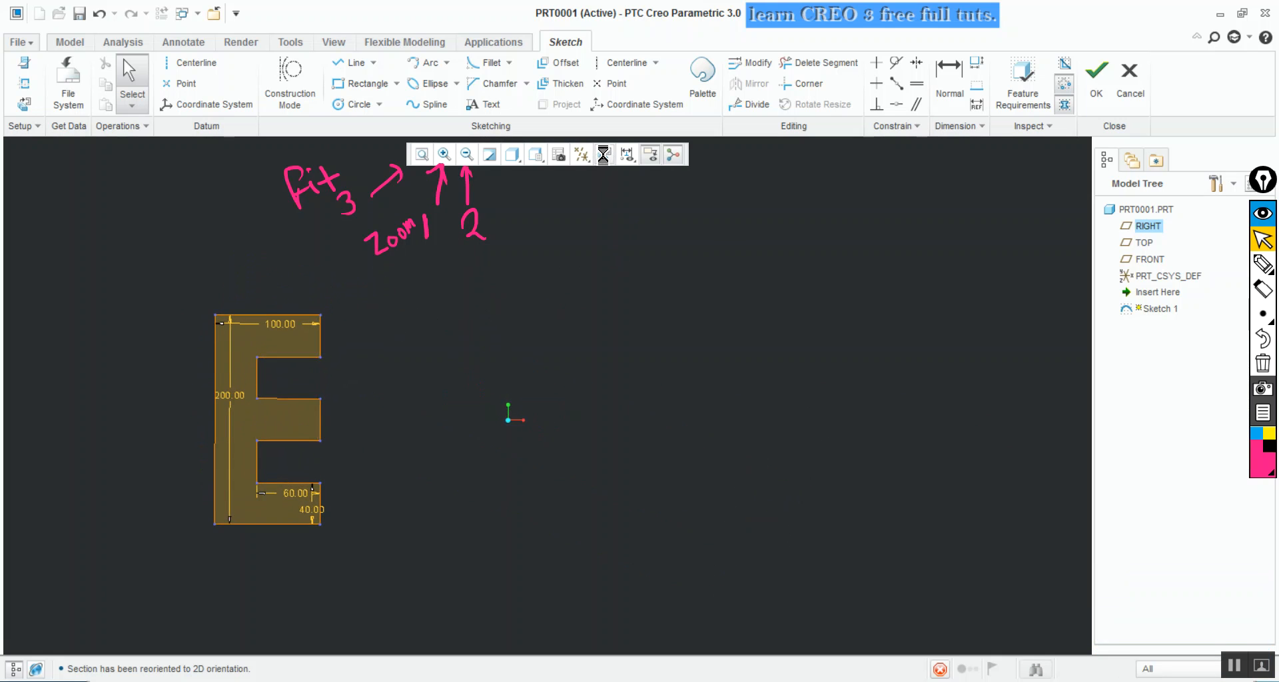
Mark the Sketch View control with a pen box and an arrow, and handwrite a "parallel to screen" note beside it
{"action": "key", "text": "ctrl+F2"}
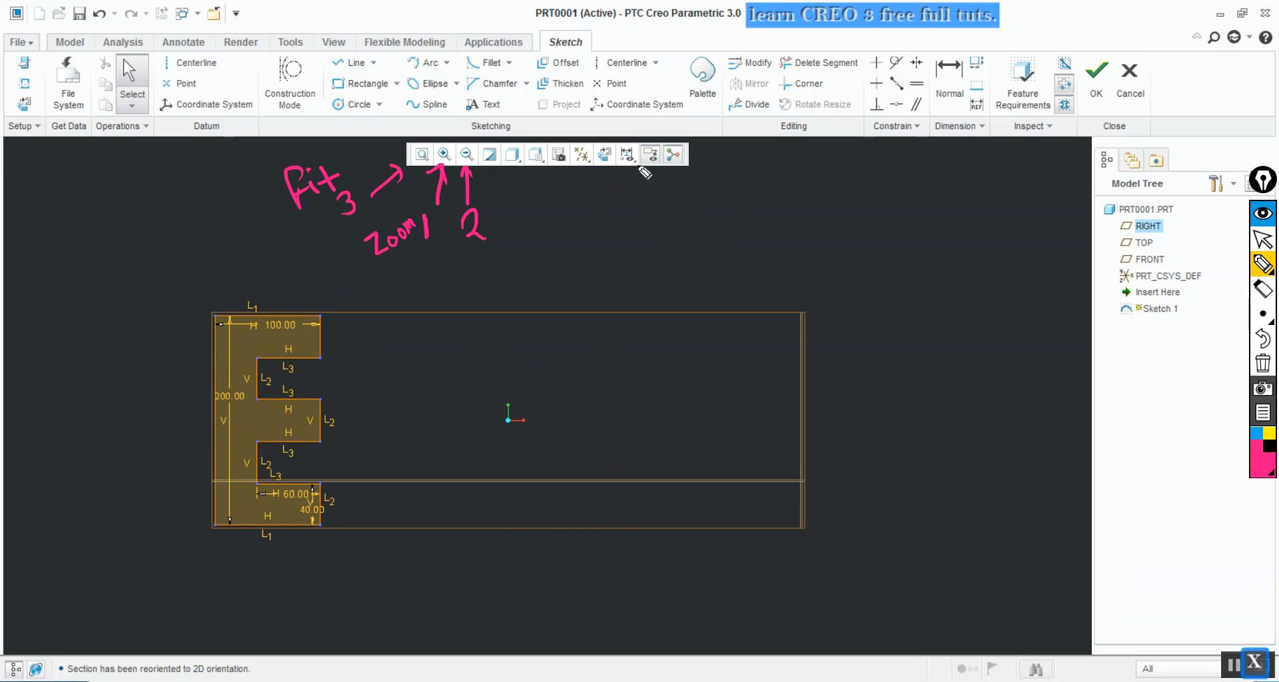
{"action": "mouse_move", "coordinate": [608, 136]}
{"action": "left_mouse_down"}
{"action": "mouse_move", "coordinate": [589, 140]}
{"action": "mouse_move", "coordinate": [592, 175]}
{"action": "mouse_move", "coordinate": [617, 172]}
{"action": "mouse_move", "coordinate": [617, 146]}
{"action": "mouse_move", "coordinate": [609, 226]}
{"action": "mouse_move", "coordinate": [651, 232]}
{"action": "mouse_move", "coordinate": [693, 194]}
{"action": "mouse_move", "coordinate": [721, 198]}
{"action": "left_mouse_up"}
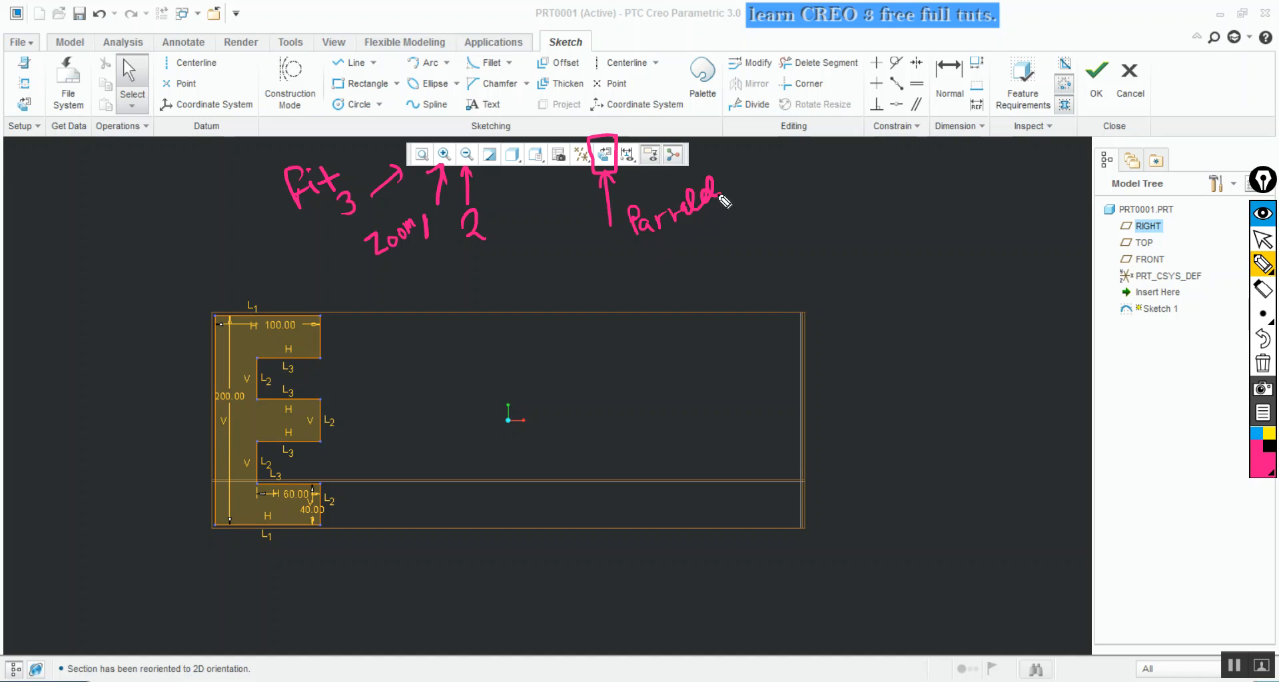
{"action": "mouse_move", "coordinate": [780, 164]}
{"action": "left_mouse_down"}
{"action": "mouse_move", "coordinate": [772, 179]}
{"action": "mouse_move", "coordinate": [860, 159]}
{"action": "left_mouse_up"}
{"action": "left_click_drag", "start_coordinate": [862, 159], "coordinate": [878, 153]}
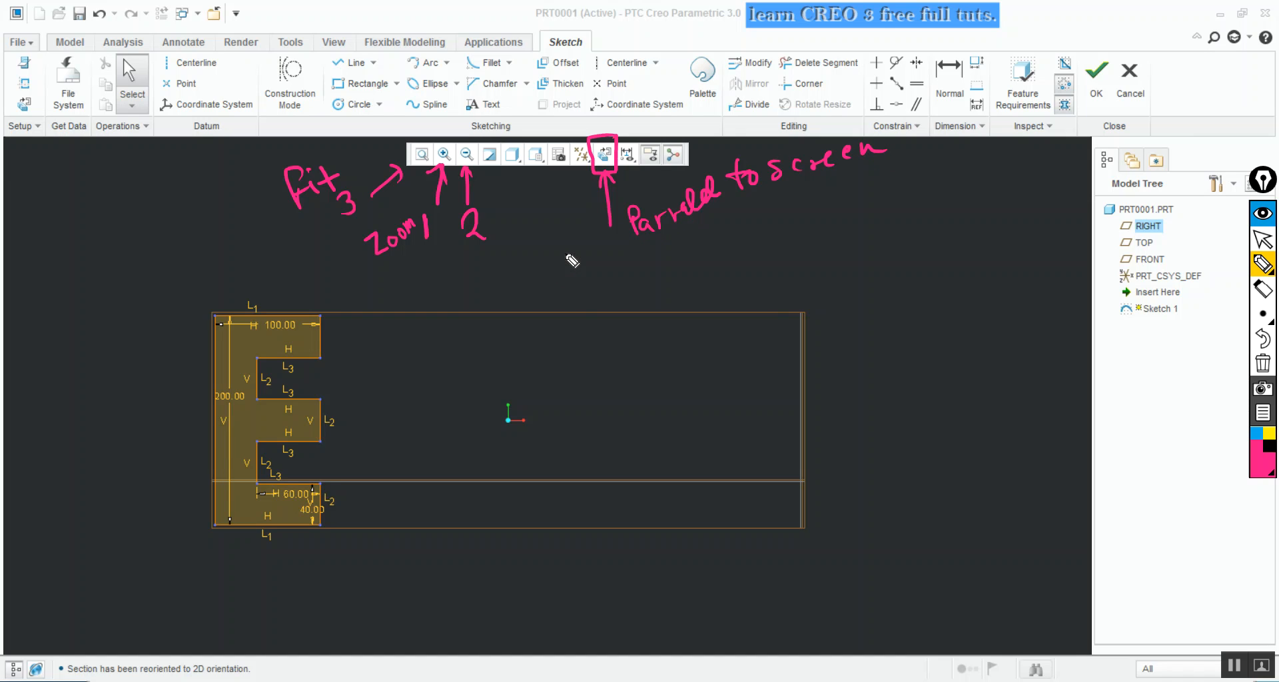
Clear all pen annotations and return from drawing marks to the normal pointer
{"action": "key", "text": "ctrl+shift+c"}
{"action": "key", "text": "ctrl+shift+x"}
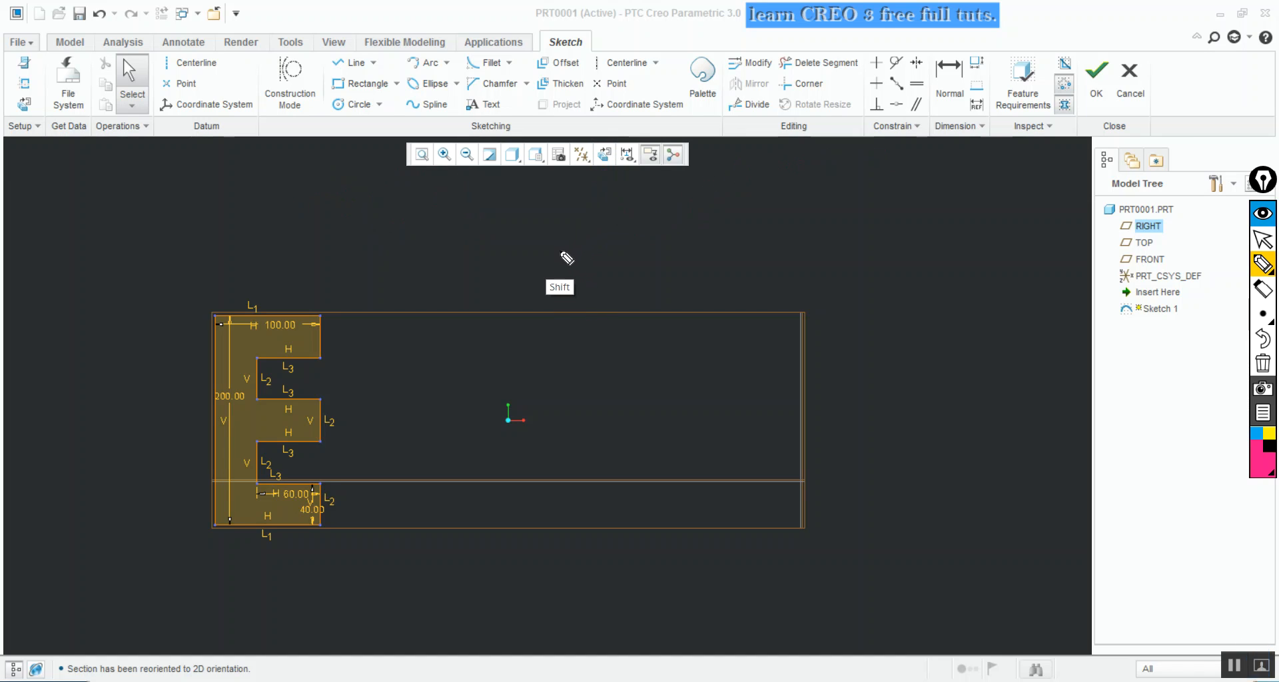
{"action": "key", "text": "ctrl+shift+z"}
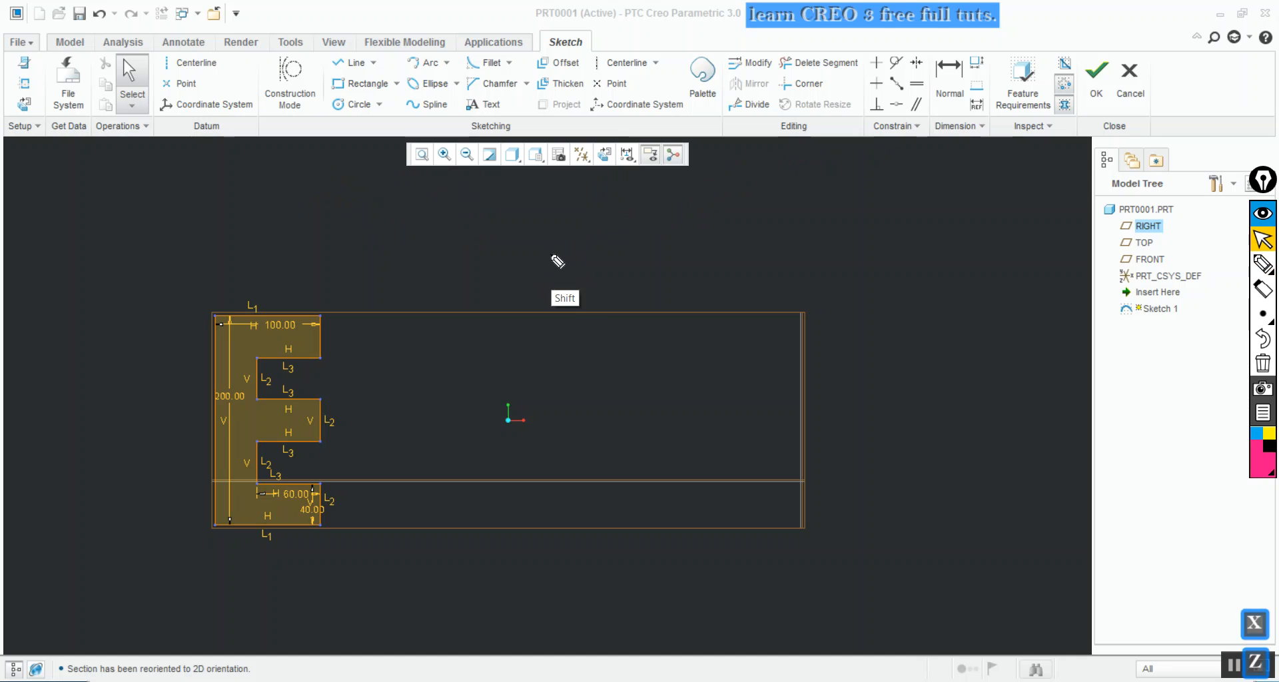
Orbit the sketch, restore its Sketch View orientation and pan the E profile within the sketch plane
{"action": "middle_click_drag", "start_coordinate": [508, 244], "coordinate": [579, 207]}
{"action": "left_click", "coordinate": [603, 154]}
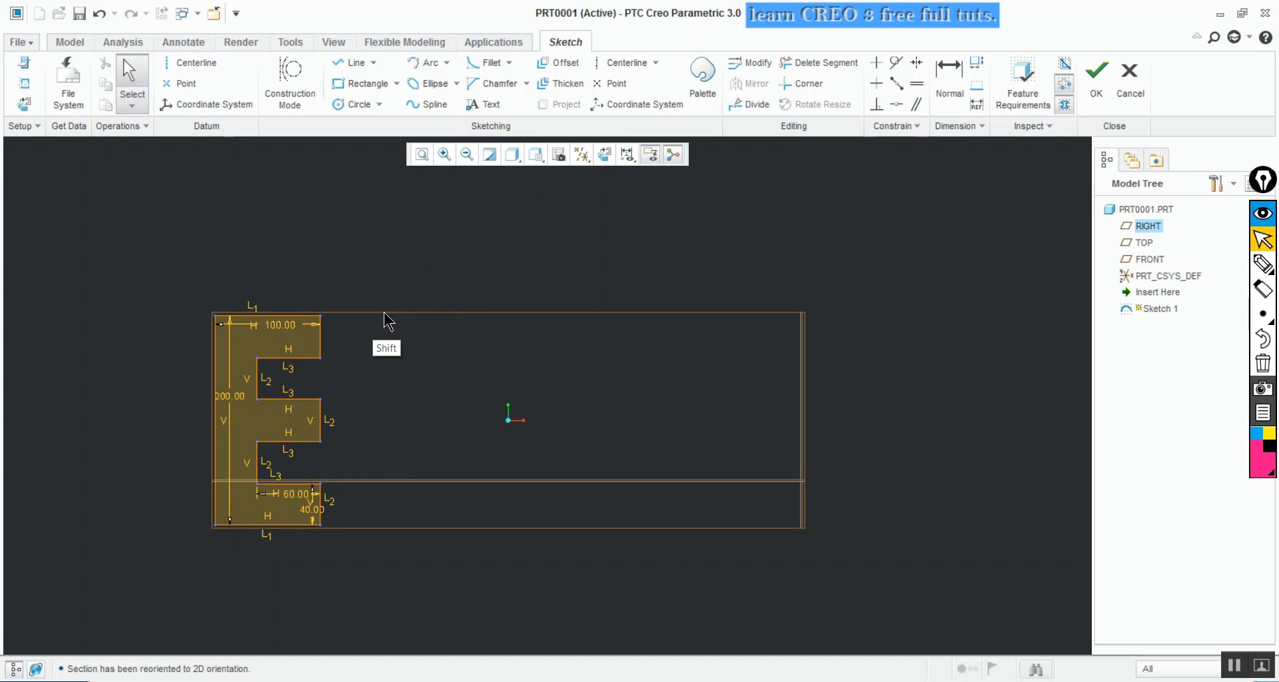
{"action": "mouse_move", "coordinate": [385, 313]}
{"action": "middle_mouse_down", "text": "shift"}
{"action": "mouse_move", "coordinate": [514, 287]}
{"action": "mouse_move", "coordinate": [329, 247]}
{"action": "middle_mouse_up", "text": "shift"}
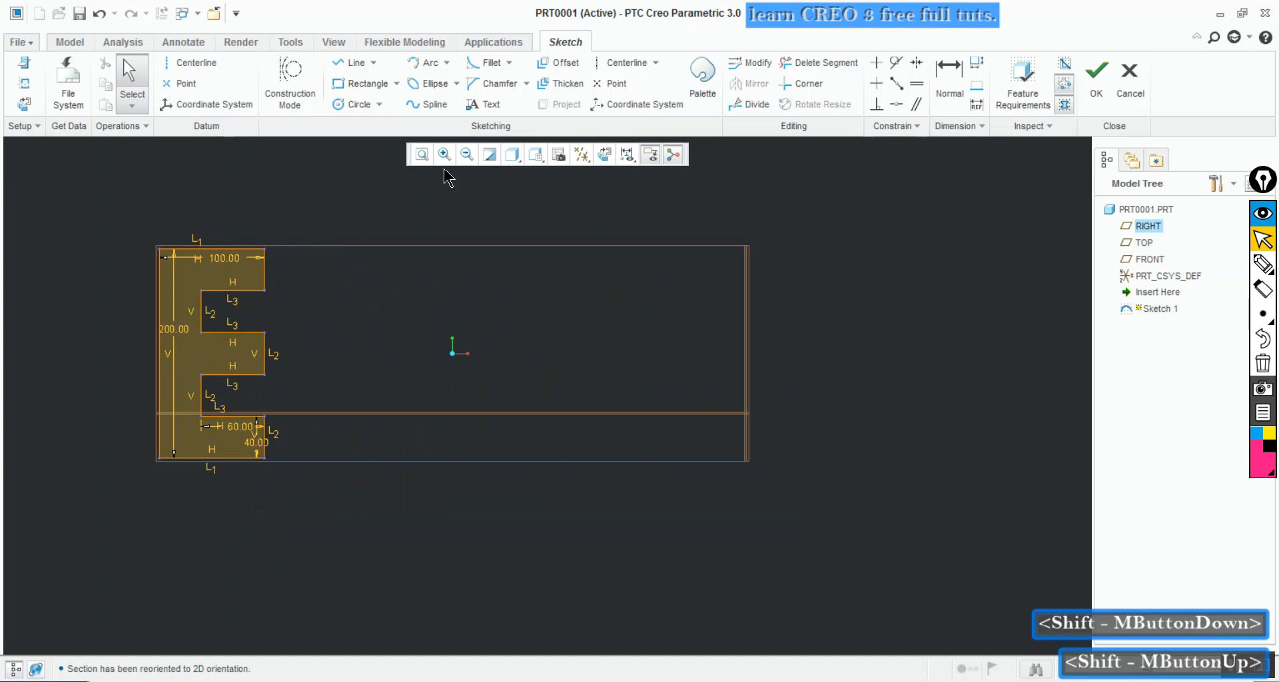
Draw three rectangles in a row beyond the E profile, about 125 by 211, 148 by 164 and 211 by 106
{"action": "left_click", "coordinate": [352, 84]}
{"action": "left_click", "coordinate": [493, 238]}
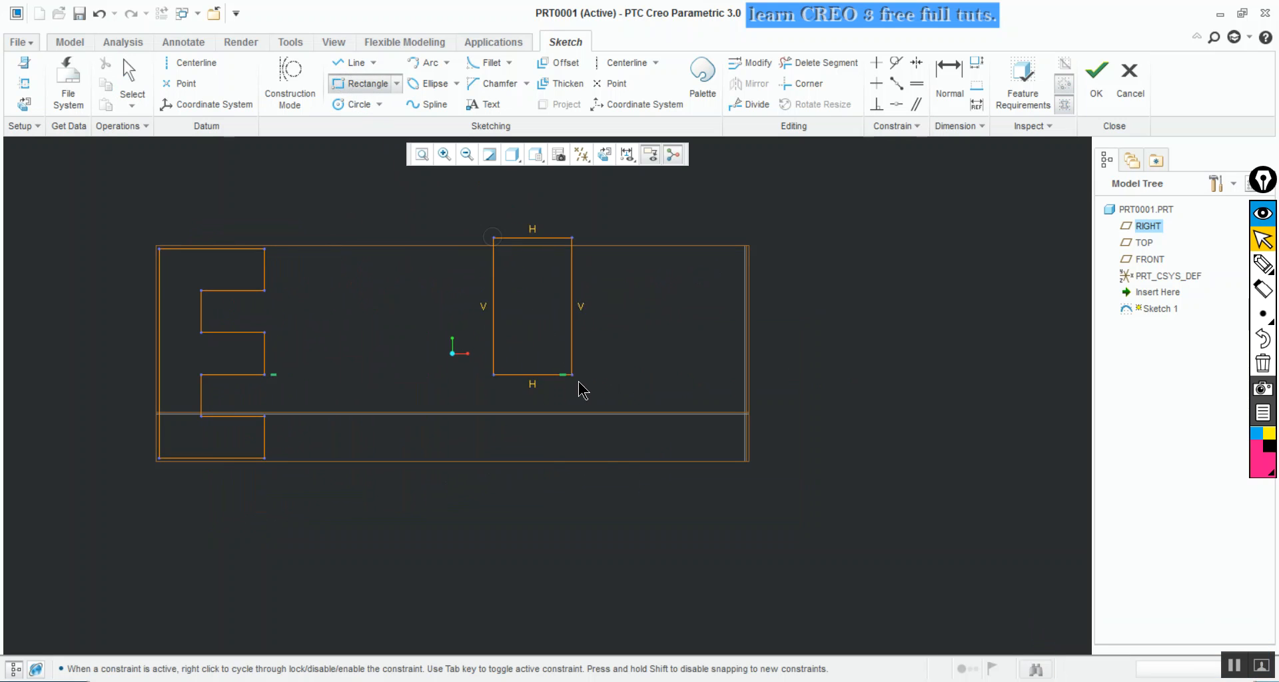
{"action": "left_click", "coordinate": [623, 460]}
{"action": "mouse_move", "coordinate": [821, 343]}
{"action": "middle_mouse_down", "text": "shift"}
{"action": "mouse_move", "coordinate": [537, 372]}
{"action": "mouse_move", "coordinate": [520, 278]}
{"action": "middle_mouse_up", "text": "shift"}
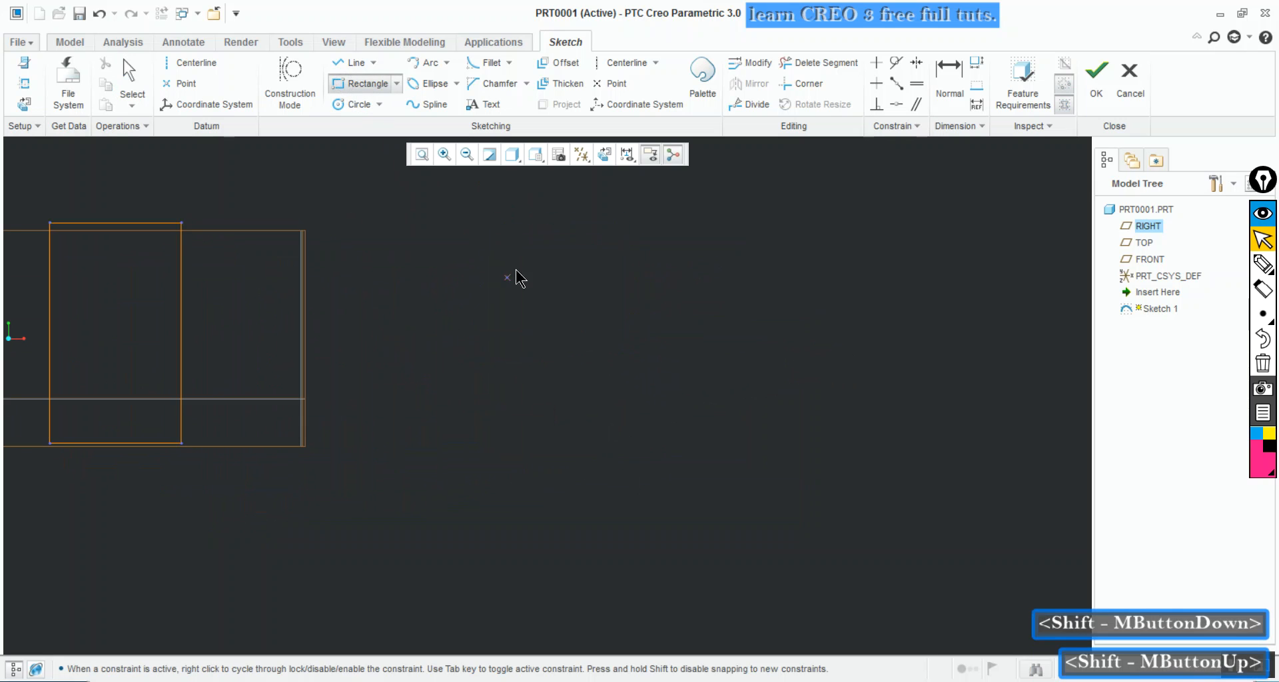
{"action": "left_click", "coordinate": [453, 257]}
{"action": "left_click", "coordinate": [611, 434]}
{"action": "middle_click_drag", "start_coordinate": [716, 385], "coordinate": [455, 412], "text": "shift"}
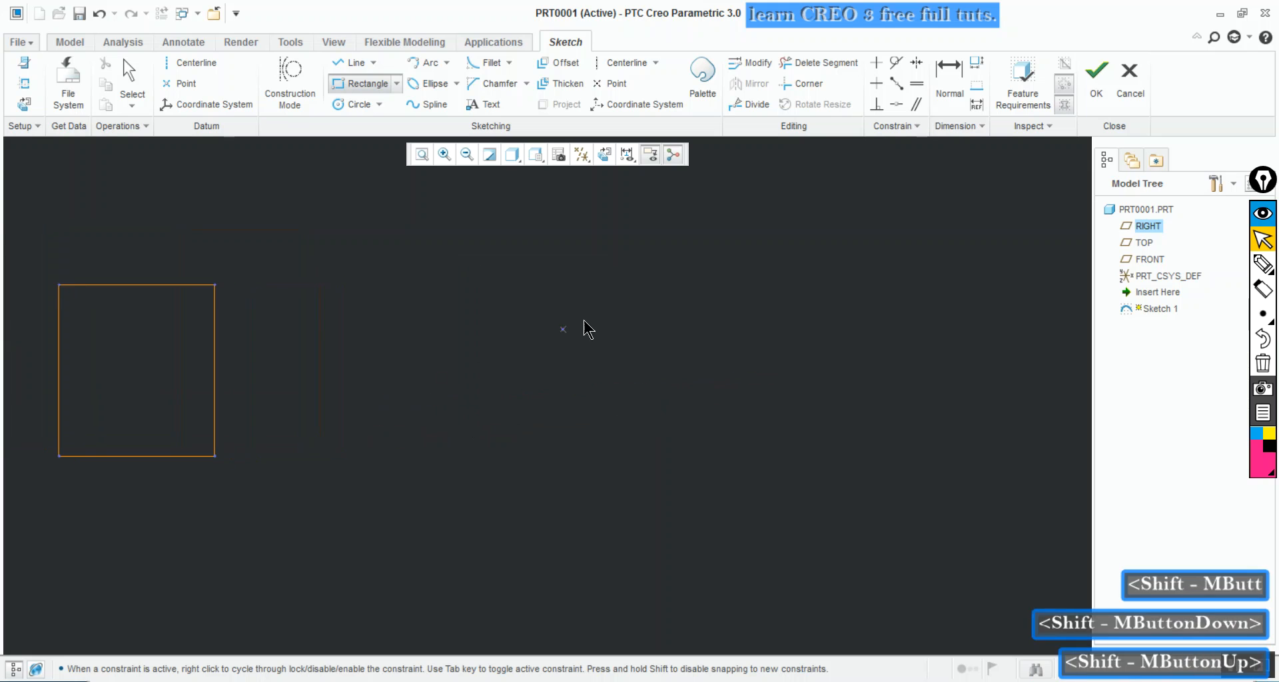
{"action": "left_click", "coordinate": [551, 317]}
{"action": "left_click", "coordinate": [774, 428]}
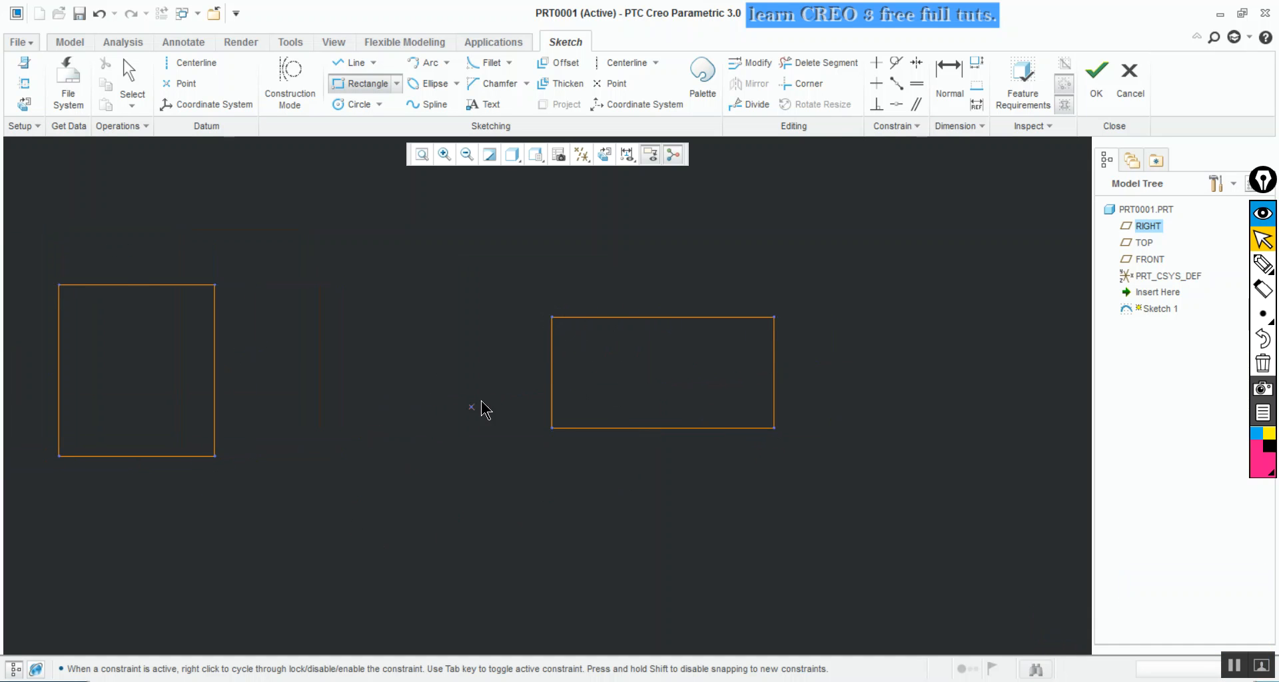
Pan back and forth between the E profile and the three rectangles, and refit the whole sketch
{"action": "middle_click_drag", "start_coordinate": [391, 357], "coordinate": [783, 385], "text": "shift"}
{"action": "mouse_move", "coordinate": [355, 375]}
{"action": "middle_mouse_down", "text": "shift"}
{"action": "mouse_move", "coordinate": [592, 346]}
{"action": "mouse_move", "coordinate": [777, 374]}
{"action": "middle_mouse_up", "text": "shift"}
{"action": "middle_click_drag", "start_coordinate": [443, 348], "coordinate": [731, 354], "text": "shift"}
{"action": "middle_click_drag", "start_coordinate": [528, 293], "coordinate": [563, 297], "text": "shift"}
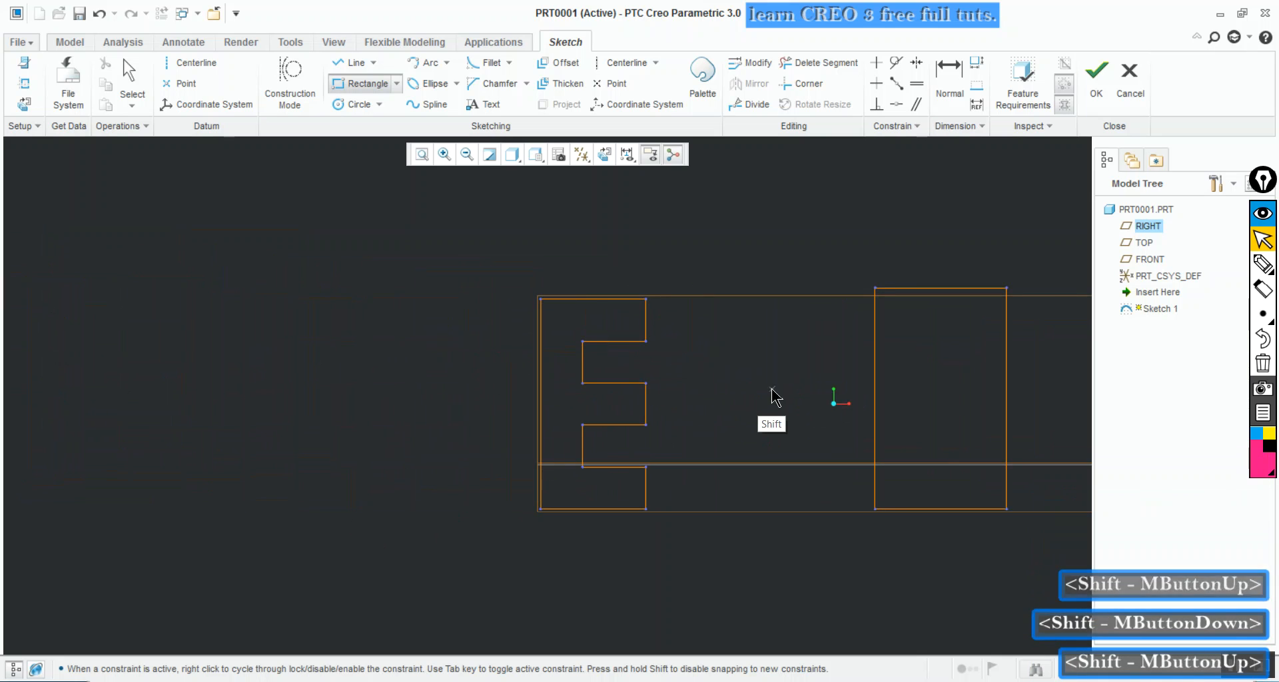
{"action": "mouse_move", "coordinate": [737, 380]}
{"action": "middle_mouse_down", "text": "shift"}
{"action": "mouse_move", "coordinate": [306, 373]}
{"action": "mouse_move", "coordinate": [2, 430]}
{"action": "middle_mouse_up", "text": "shift"}
{"action": "middle_click_drag", "start_coordinate": [720, 446], "coordinate": [403, 317], "text": "shift"}
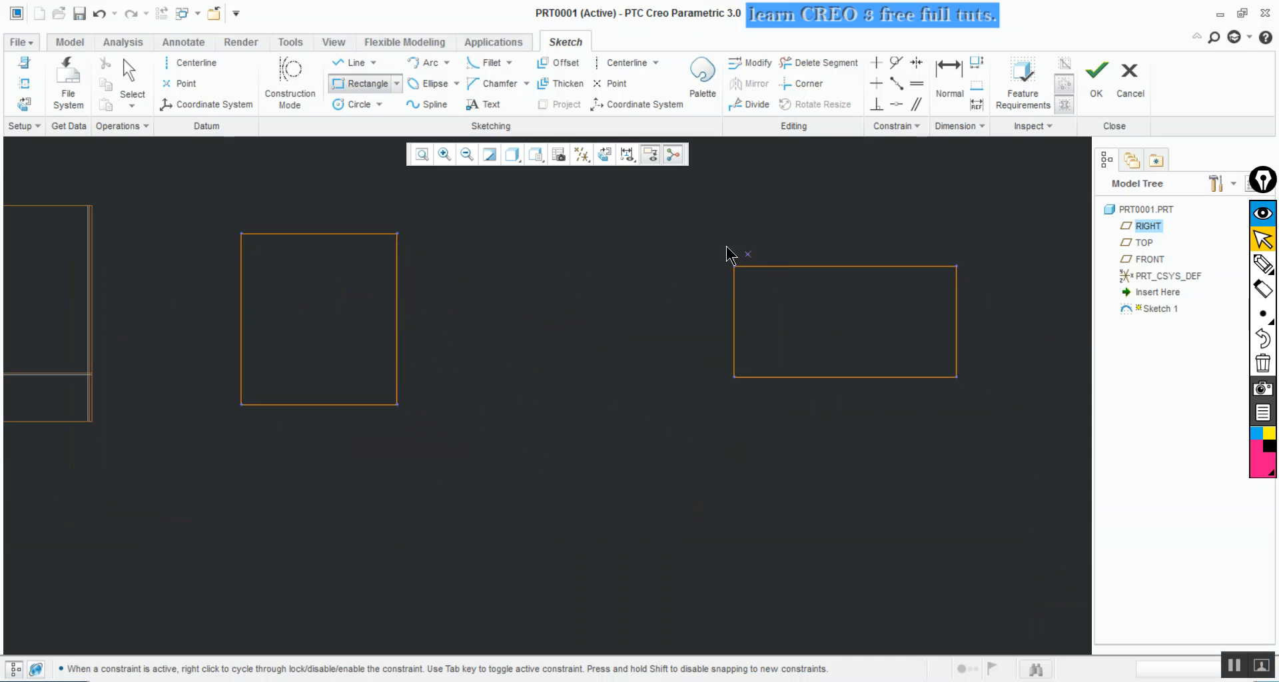
{"action": "left_click", "coordinate": [423, 155]}
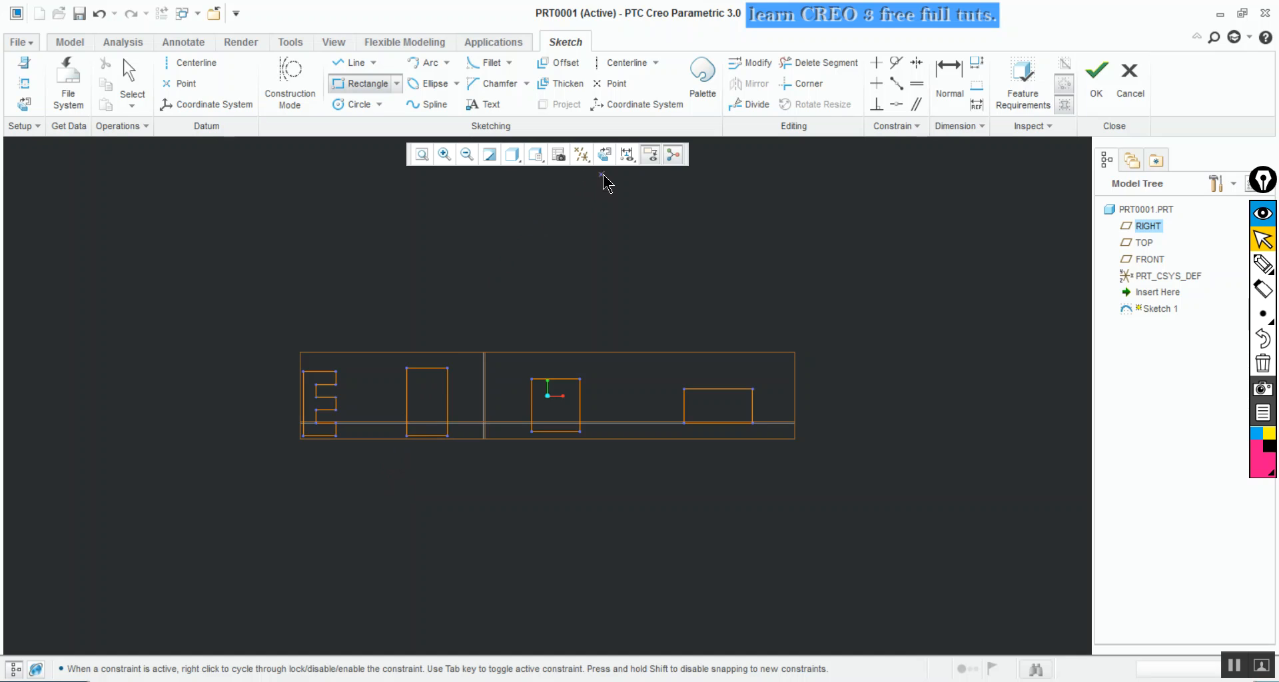
Show the datum display filters and mark their control with a pen arrow and an underline
{"action": "left_click", "coordinate": [582, 155]}
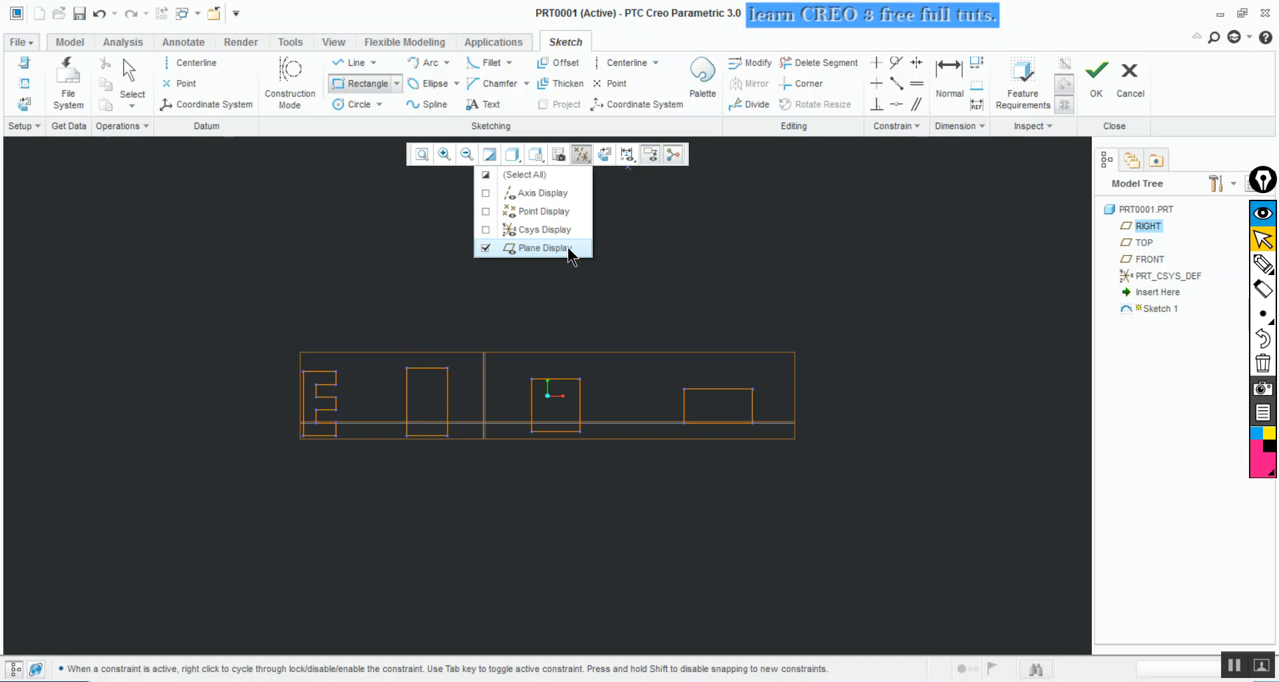
{"action": "key", "text": "ctrl+F2"}
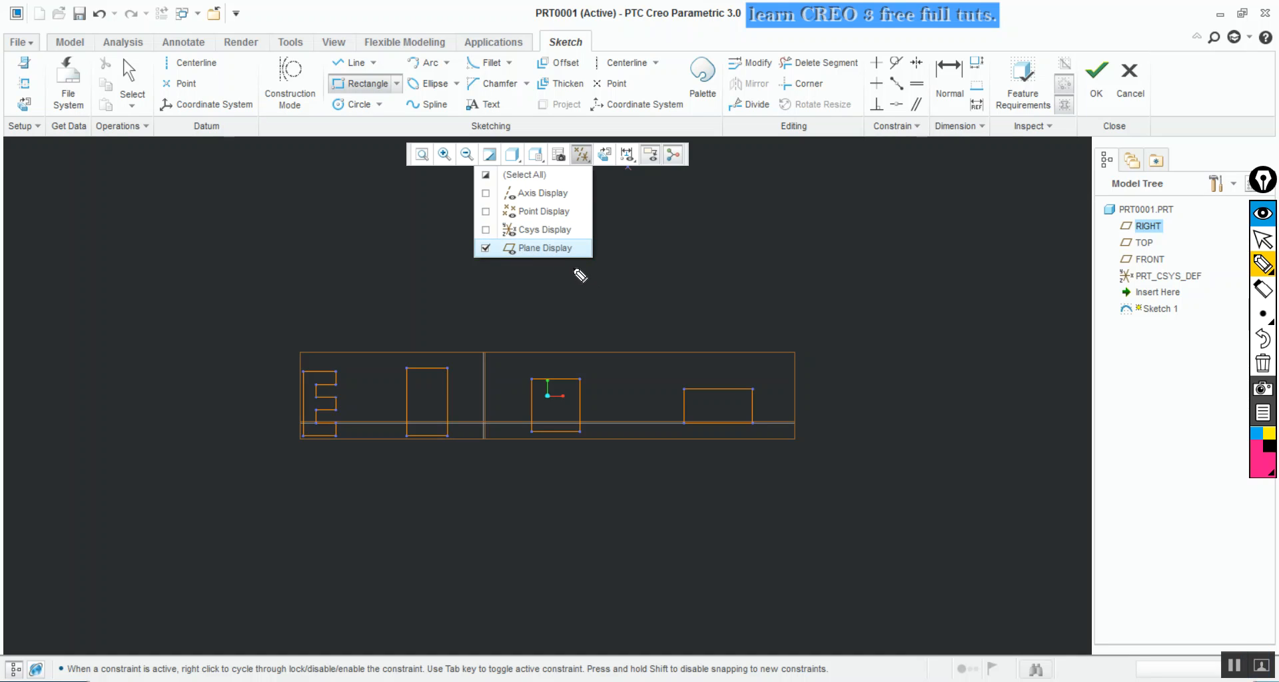
{"action": "left_click_drag", "start_coordinate": [607, 246], "coordinate": [556, 238]}
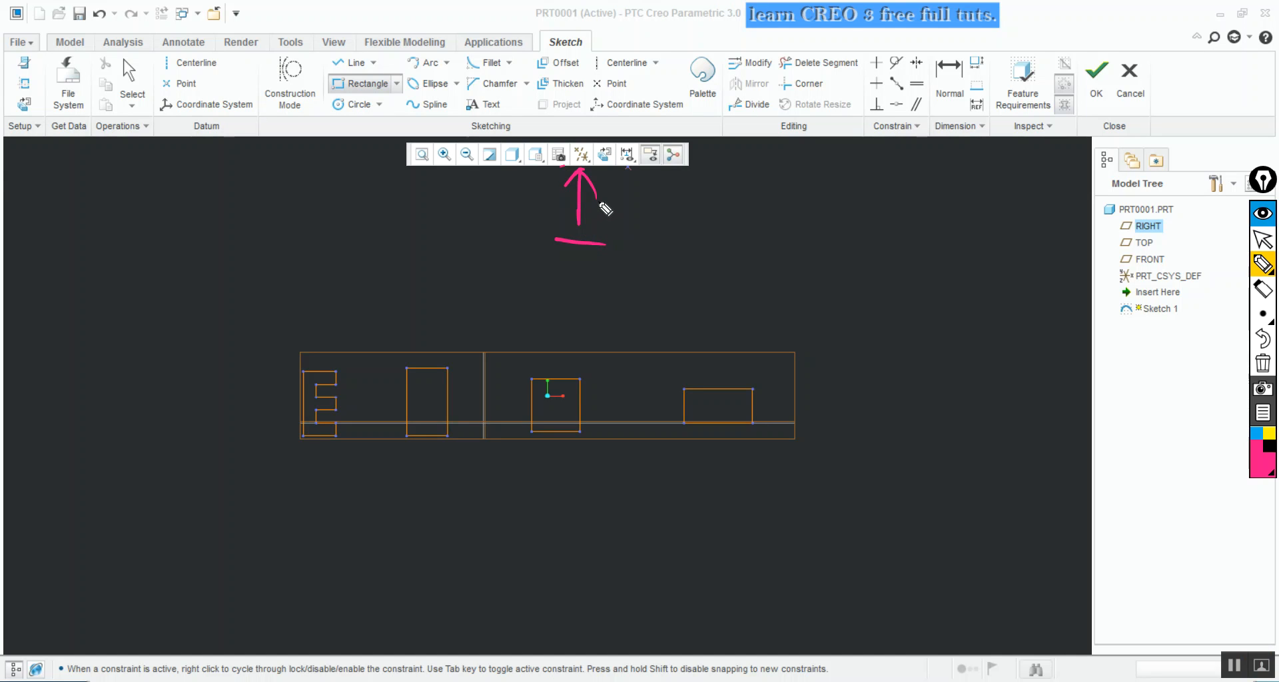
{"action": "key", "text": "ctrl+shift+1"}
Turn off Plane Display to hide the datum planes, and clear the pen marks
{"action": "left_click", "coordinate": [582, 154]}
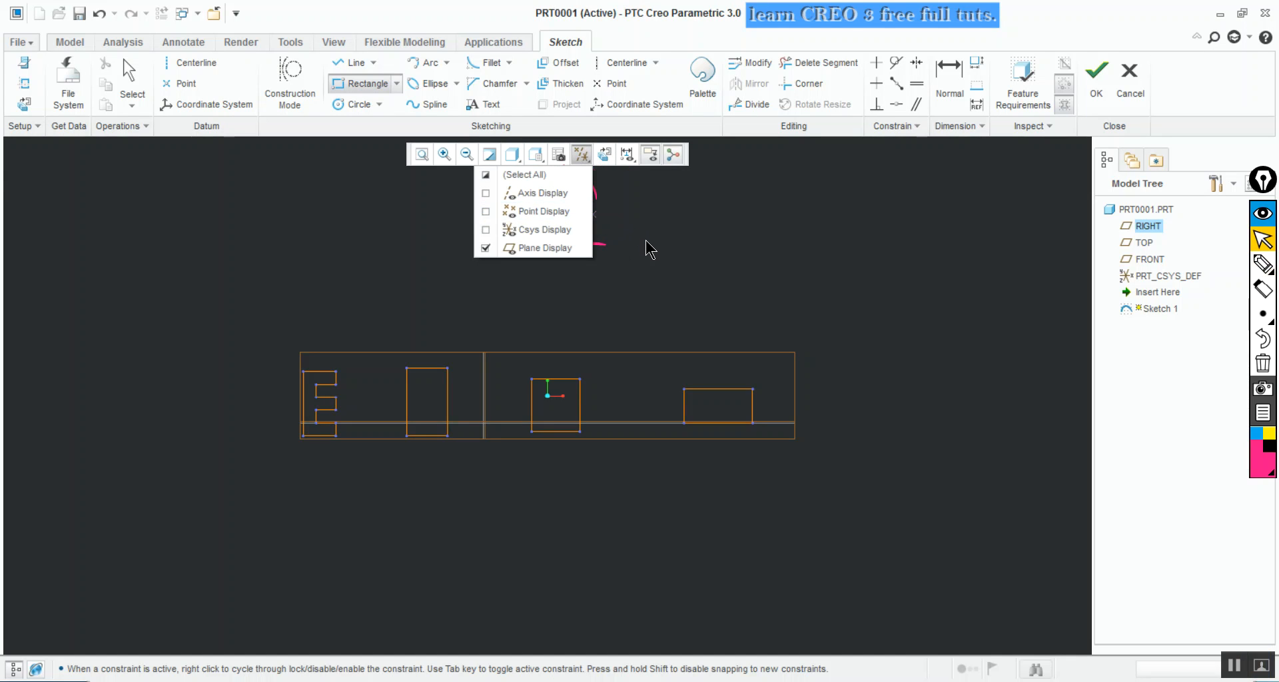
{"action": "key", "text": "ctrl+shift+2"}
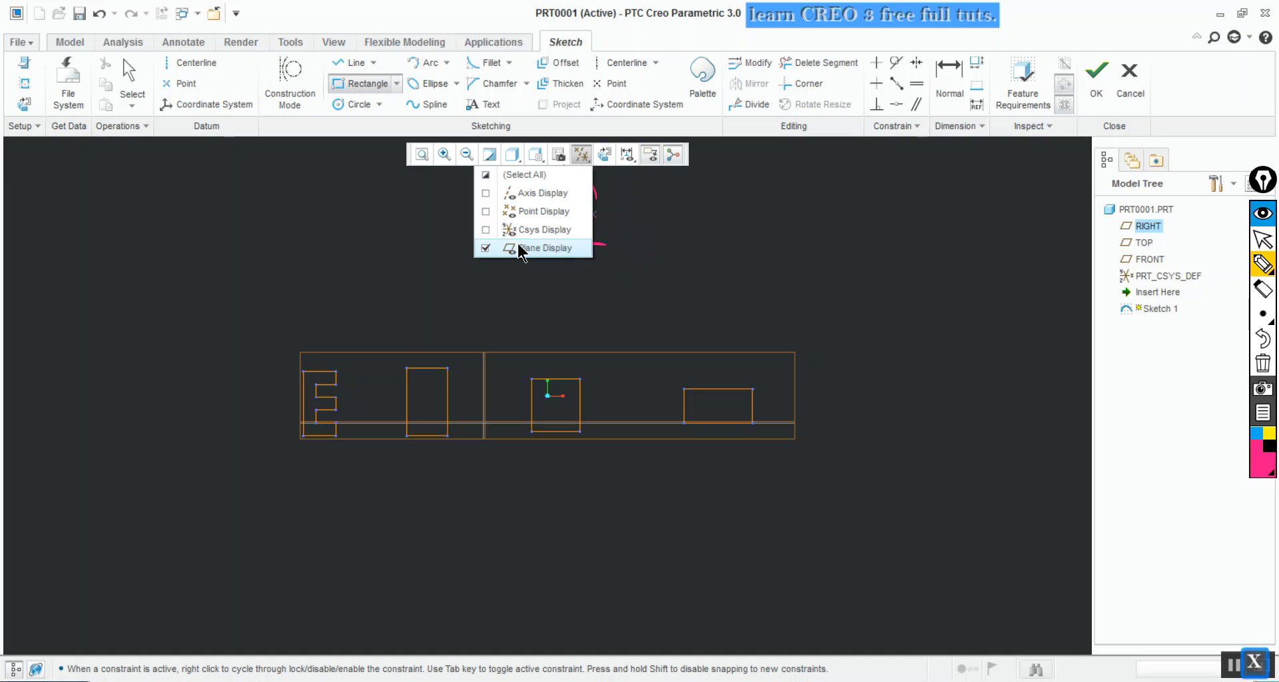
{"action": "left_click", "coordinate": [486, 249]}
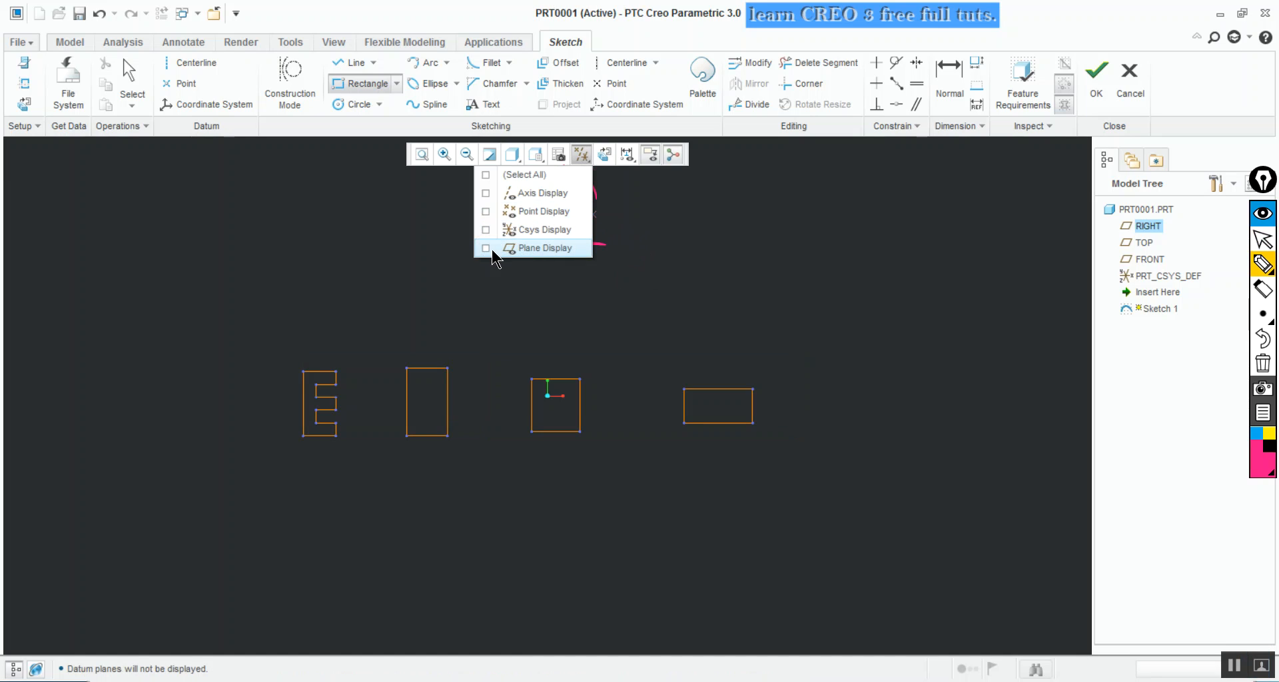
{"action": "left_click", "coordinate": [532, 277]}
{"action": "key", "text": "ctrl+shift+1"}
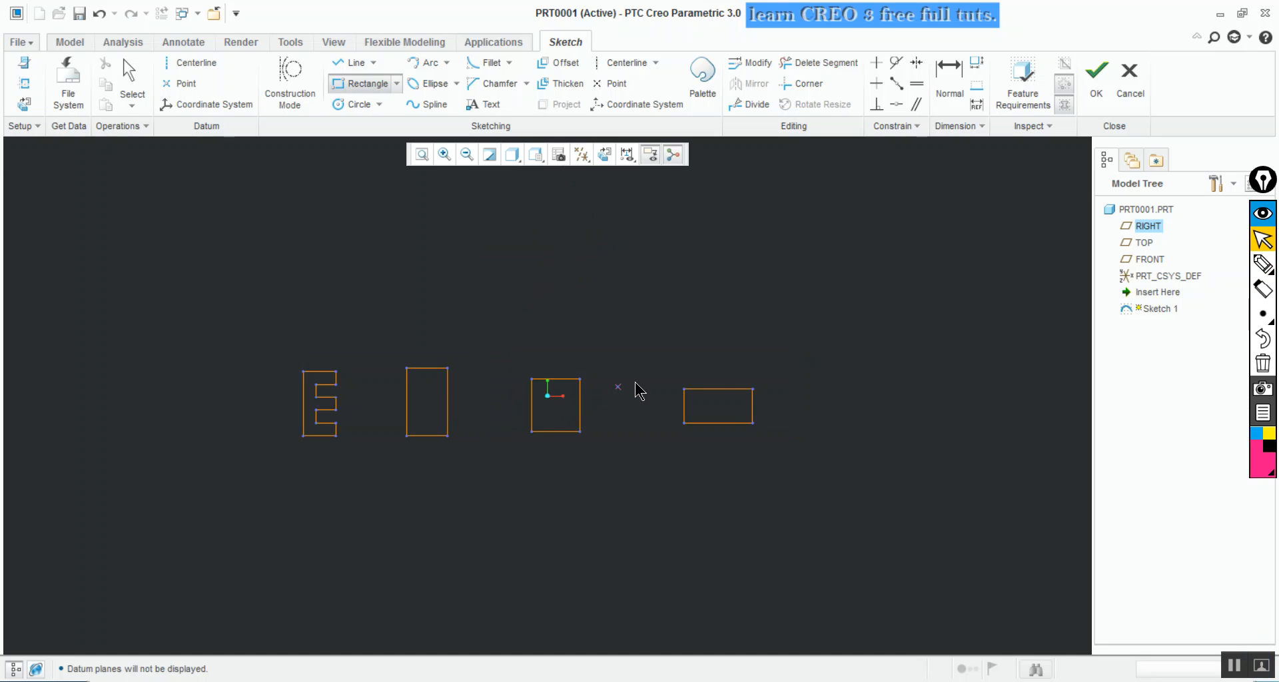
Turn on Disp Dims in the sketcher display filters and leave the Rectangle tool
{"action": "left_click", "coordinate": [628, 156]}
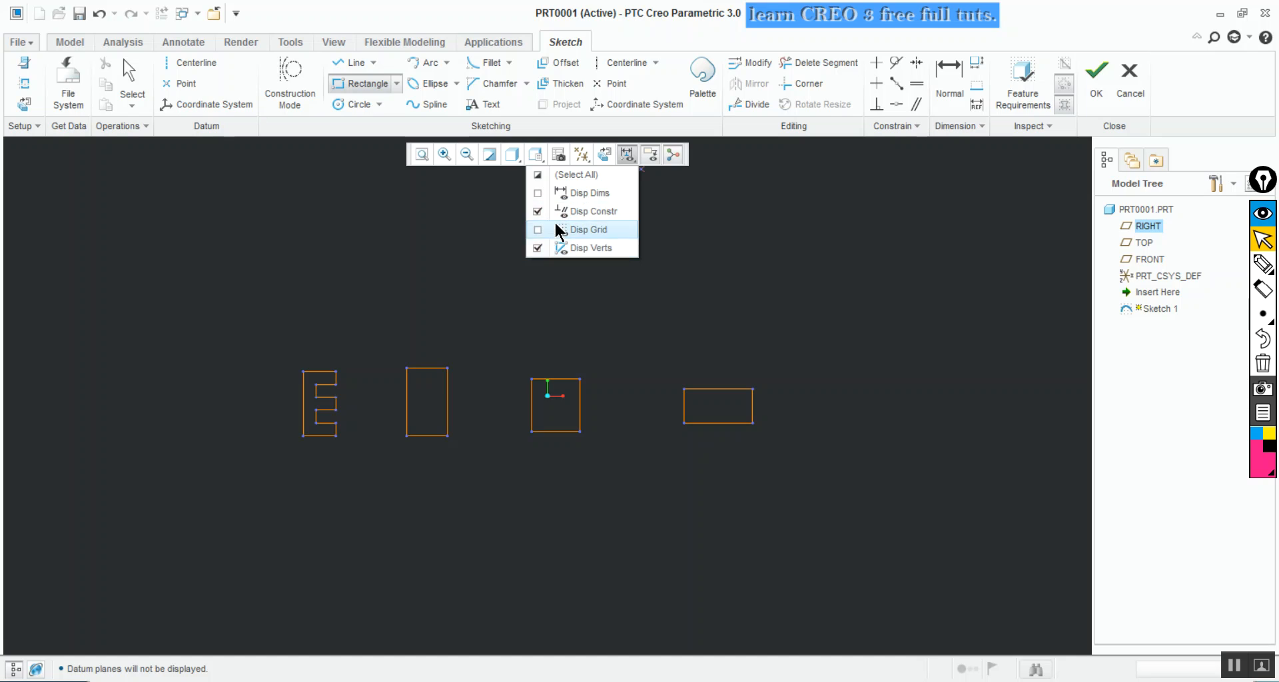
{"action": "left_click", "coordinate": [562, 192]}
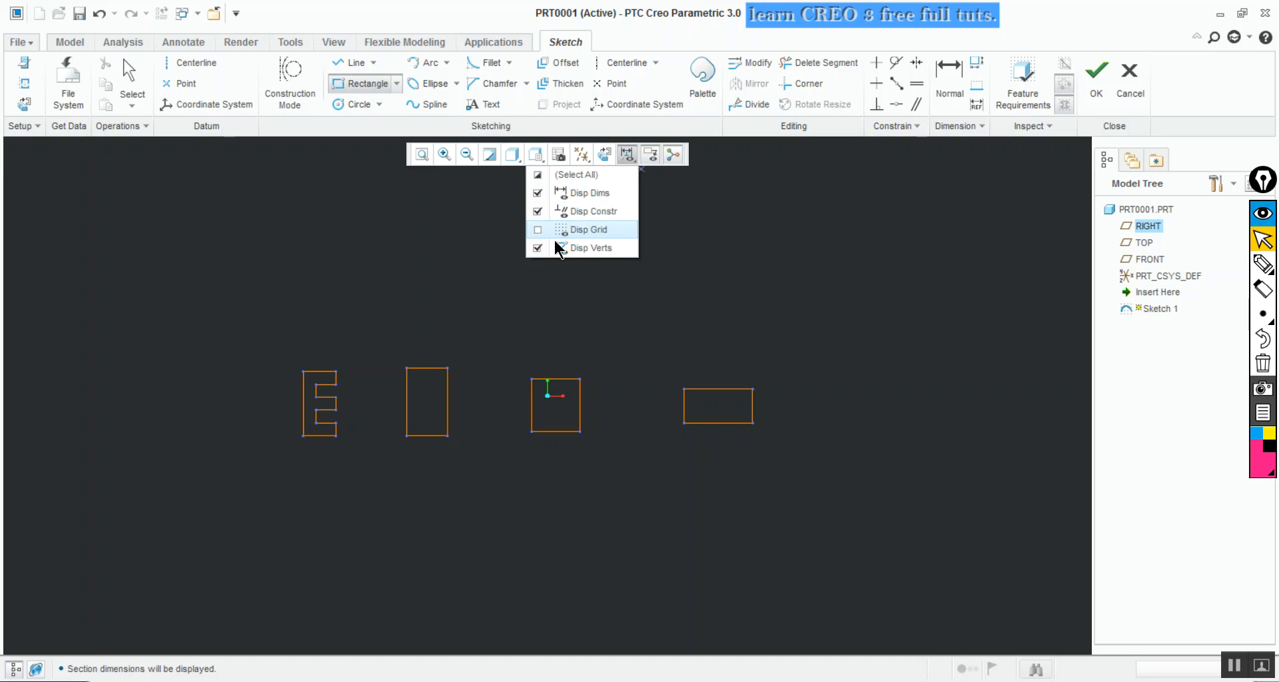
{"action": "left_click", "coordinate": [629, 156]}
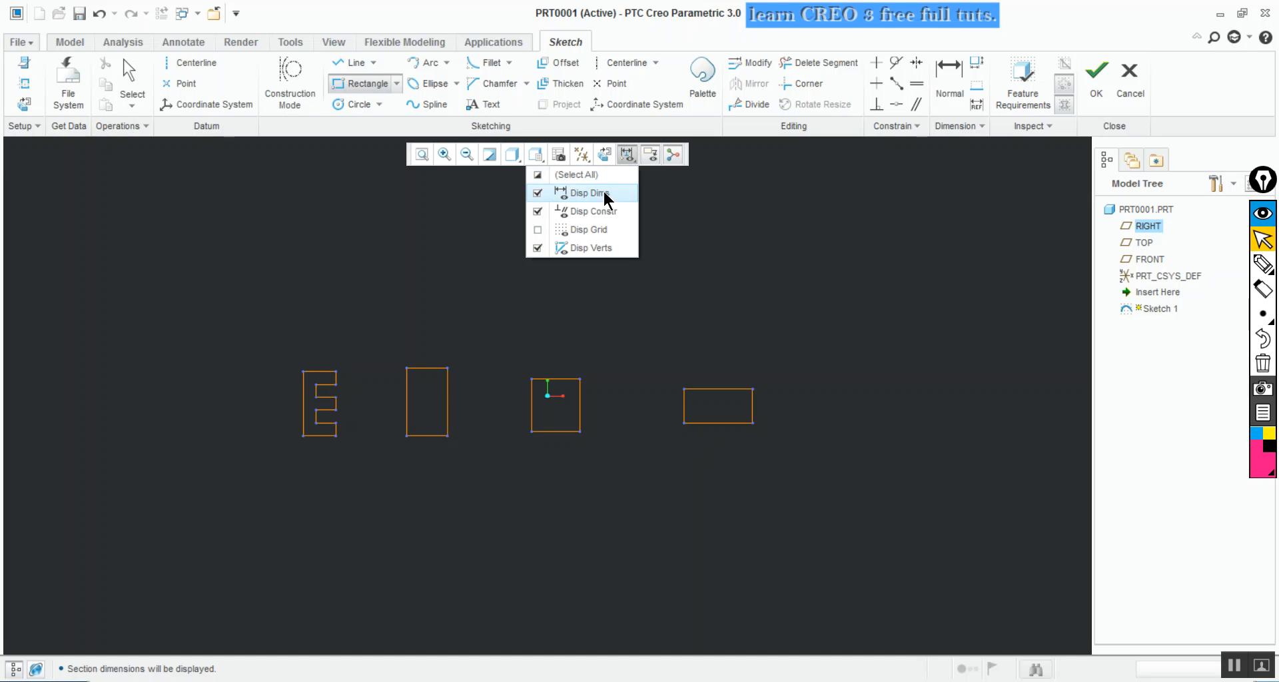
{"action": "left_click", "coordinate": [628, 157]}
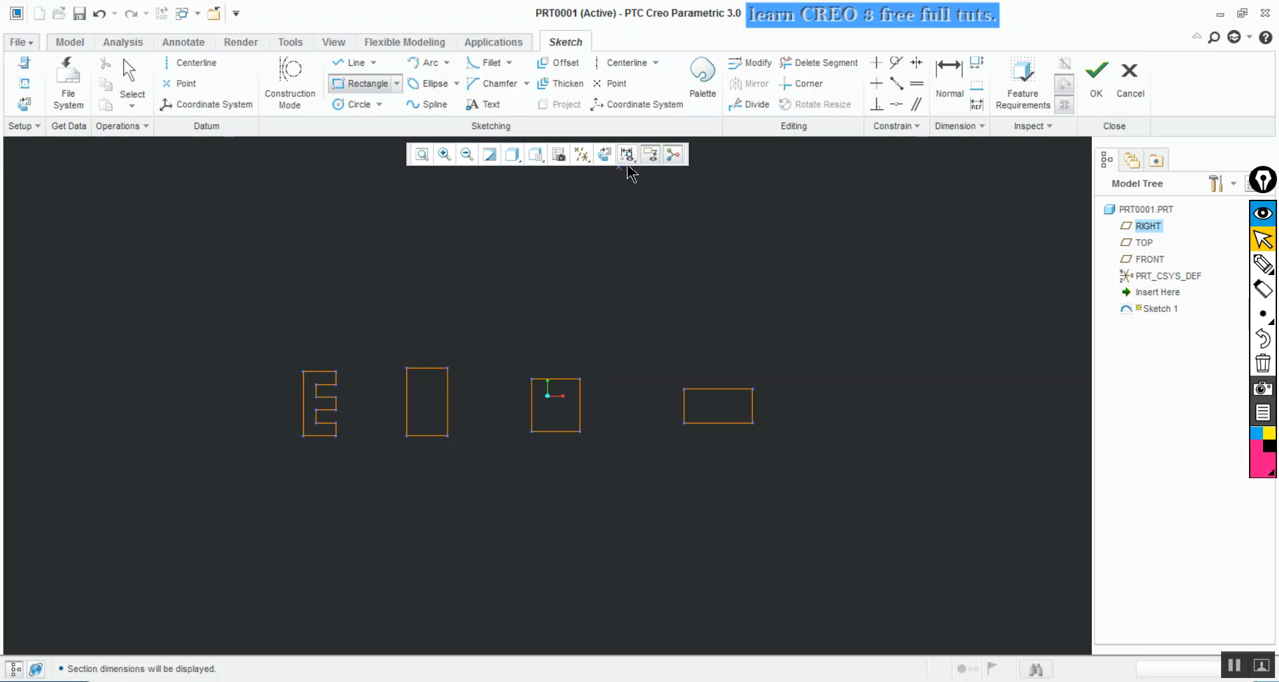
{"action": "middle_click", "coordinate": [558, 223]}
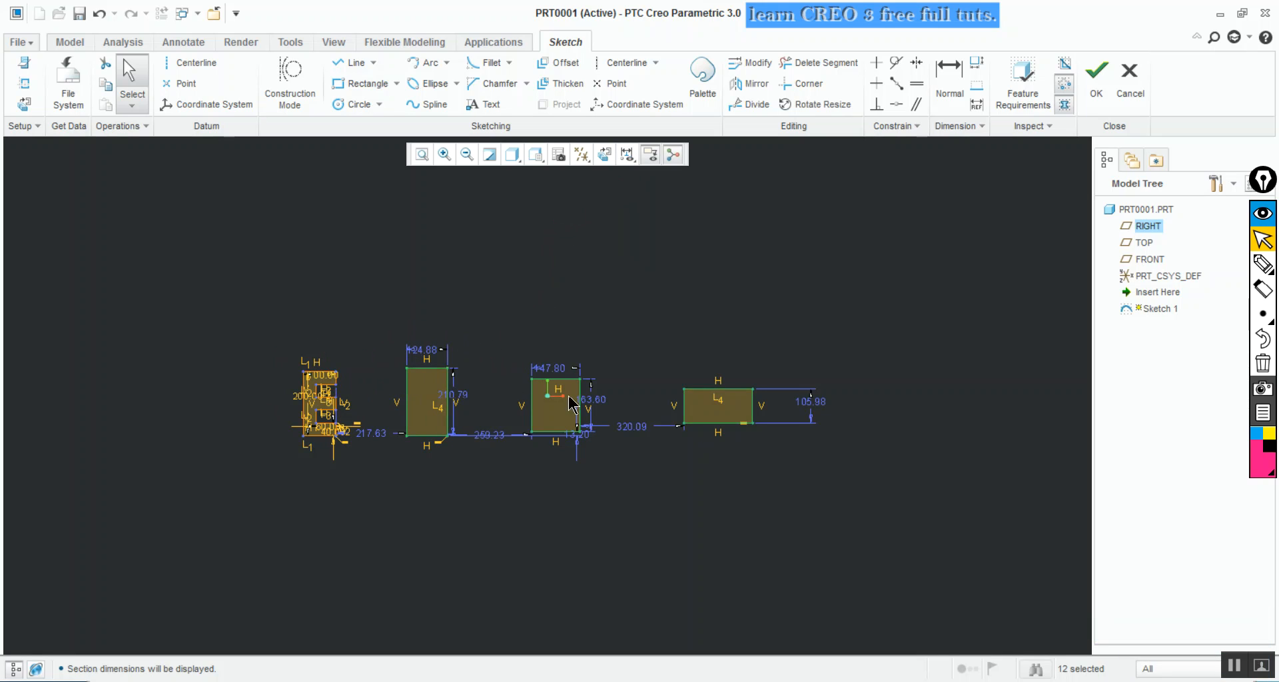
Delete the three rectangles beside the E profile and refit the sketch
{"action": "left_click_drag", "start_coordinate": [378, 306], "coordinate": [819, 522]}
{"action": "key", "text": "Delete"}
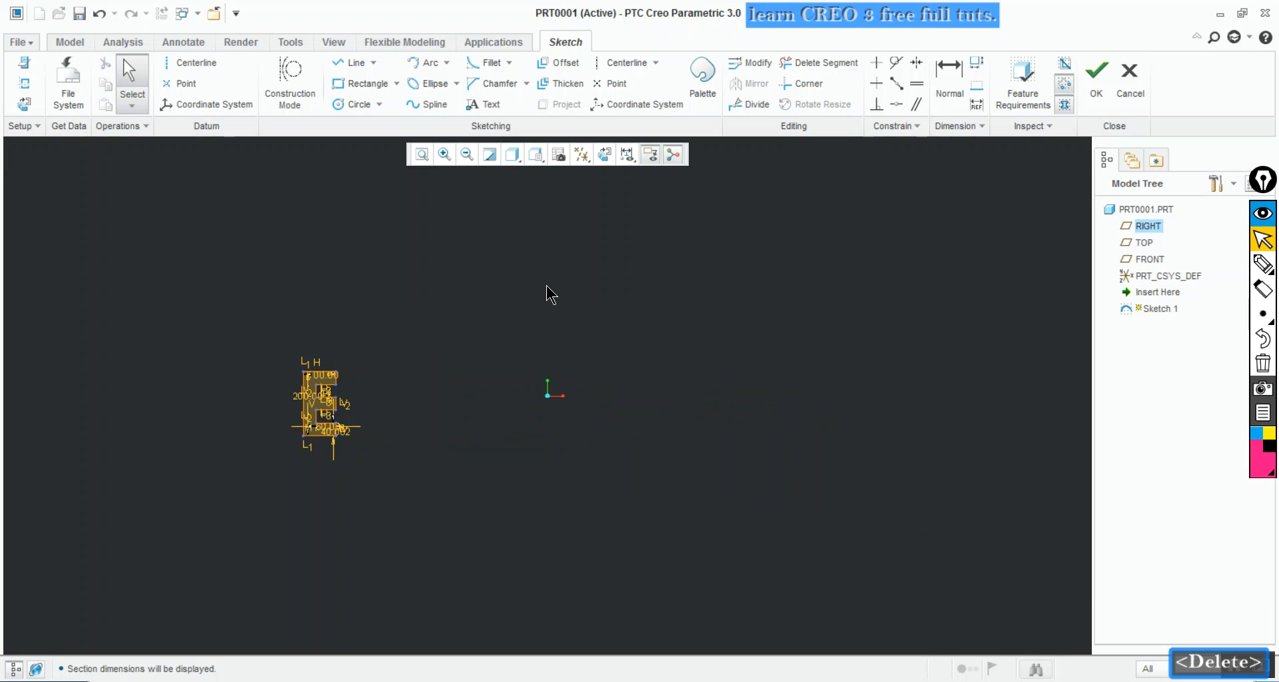
{"action": "left_click", "coordinate": [422, 154]}
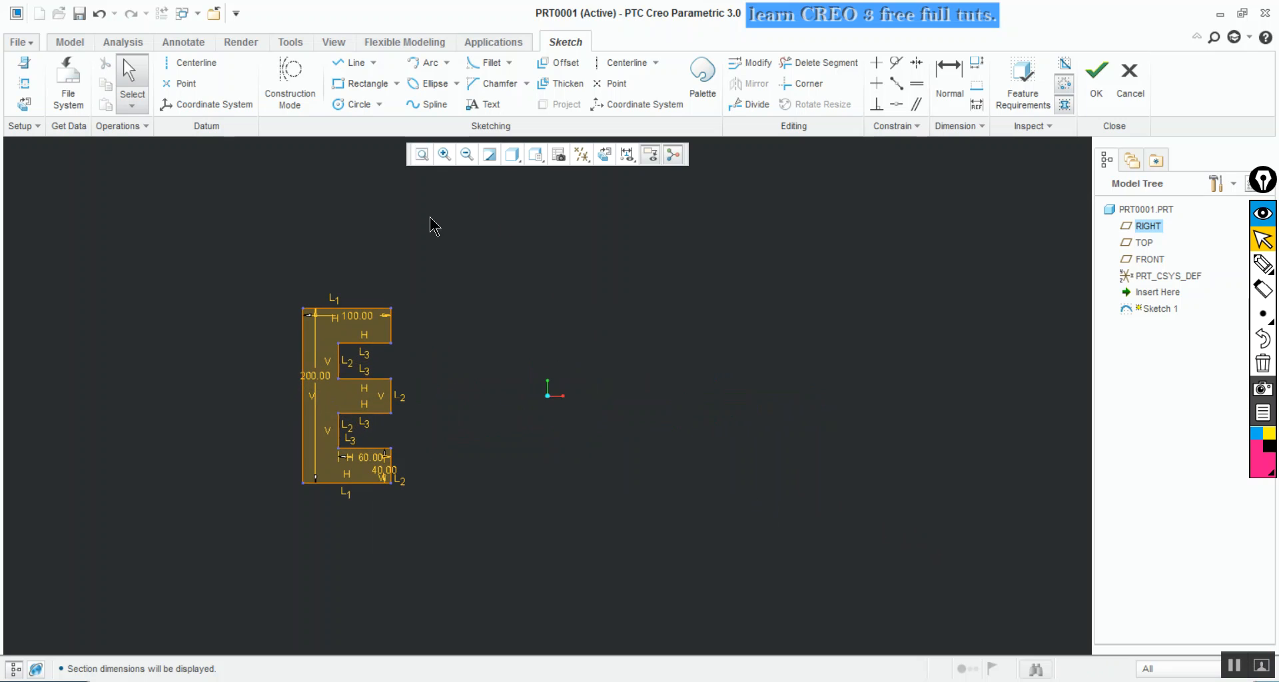
Zoom in on the E profile and pan it closer to the middle of the drawing area
{"action": "left_click", "coordinate": [382, 347]}
{"action": "scroll", "coordinate": [389, 382], "scroll_direction": "up", "scroll_amount": 1}
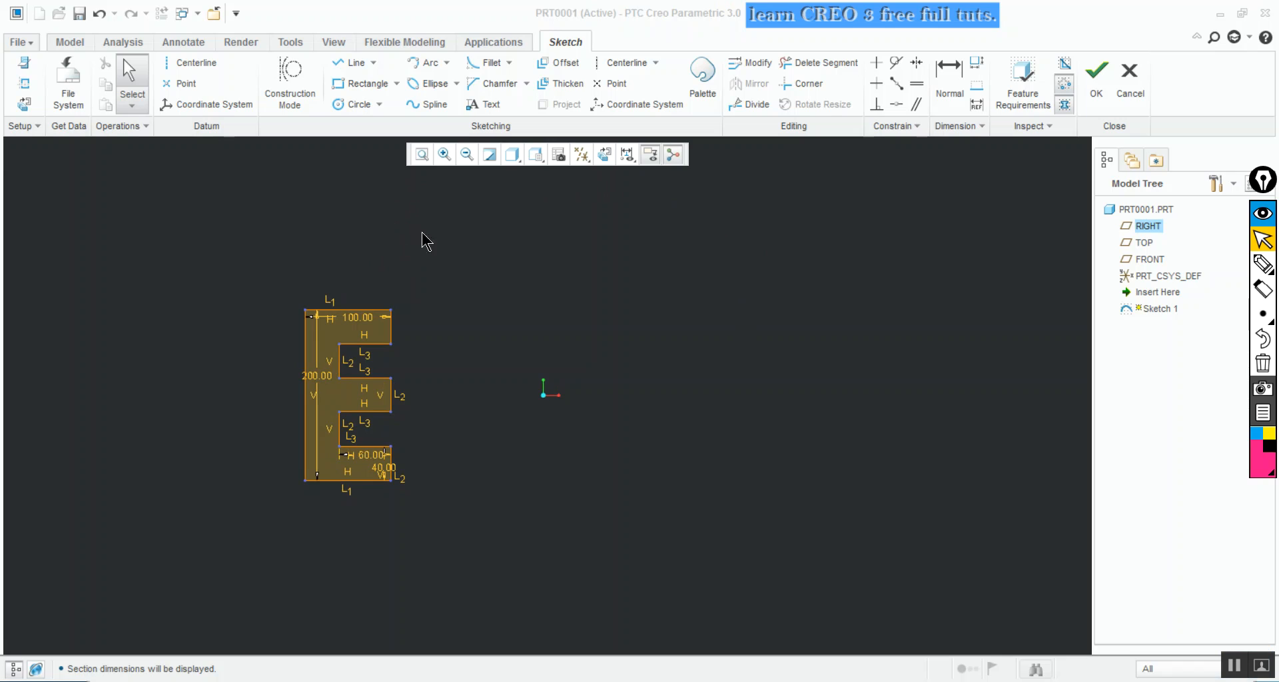
{"action": "key", "text": "ctrl"}
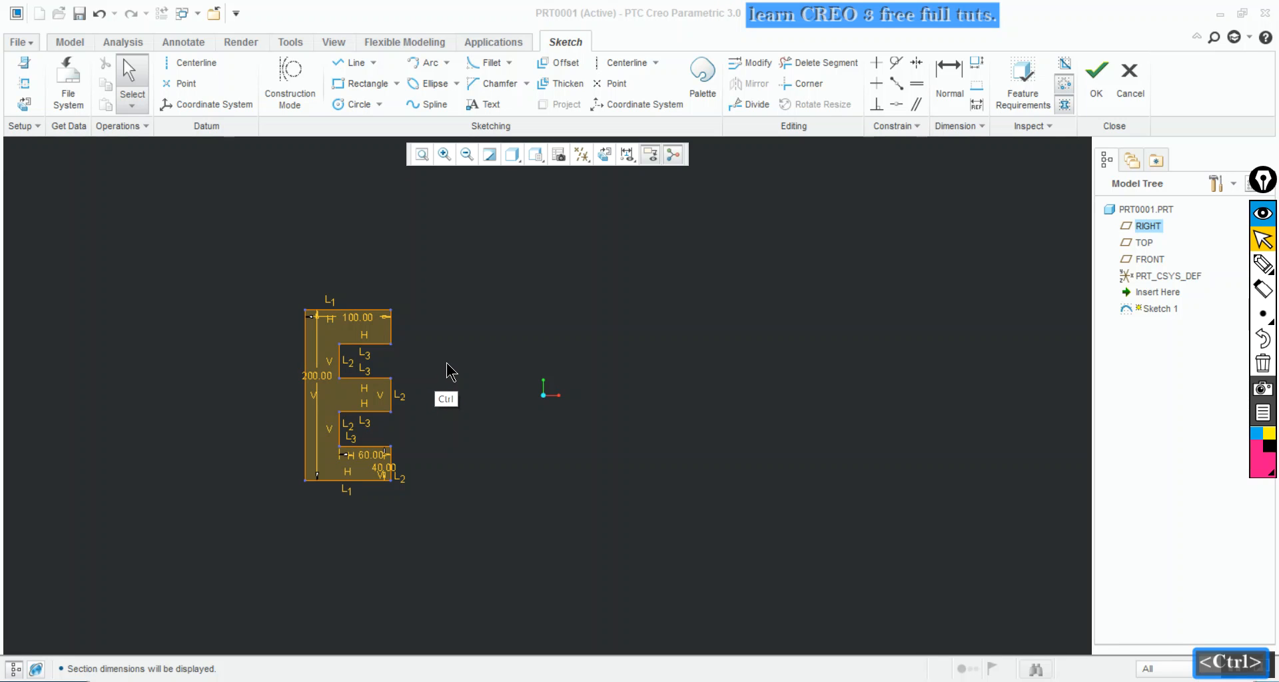
{"action": "mouse_move", "coordinate": [446, 363]}
{"action": "middle_mouse_down", "text": "ctrl"}
{"action": "mouse_move", "coordinate": [451, 319]}
{"action": "mouse_move", "coordinate": [446, 491]}
{"action": "mouse_move", "coordinate": [445, 476]}
{"action": "middle_mouse_up", "text": "ctrl"}
{"action": "mouse_move", "coordinate": [414, 380]}
{"action": "middle_mouse_down", "text": "shift"}
{"action": "mouse_move", "coordinate": [451, 382]}
{"action": "mouse_move", "coordinate": [577, 337]}
{"action": "mouse_move", "coordinate": [625, 357]}
{"action": "mouse_move", "coordinate": [620, 368]}
{"action": "middle_mouse_up", "text": "shift"}
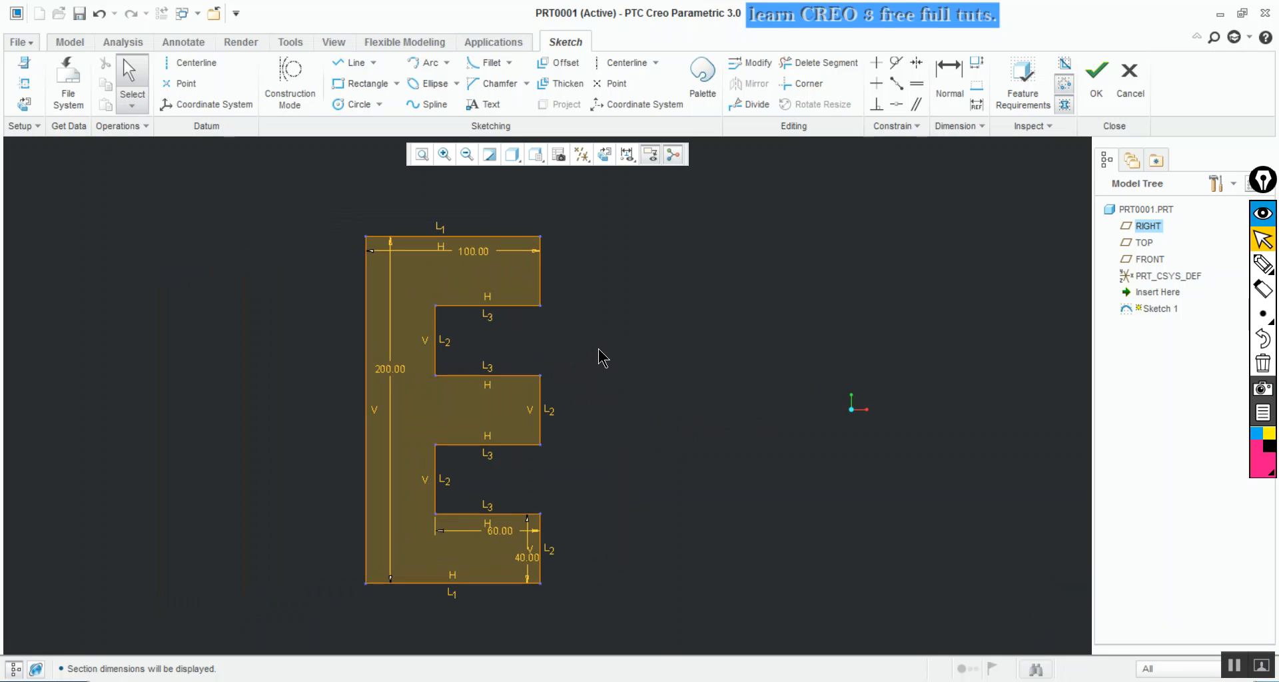
{"action": "key", "text": "ctrl"}
{"action": "left_click", "coordinate": [471, 260]}
Draw a separate vertical line about 228 long, about 142 to the right of the E profile
{"action": "left_click", "coordinate": [353, 62]}
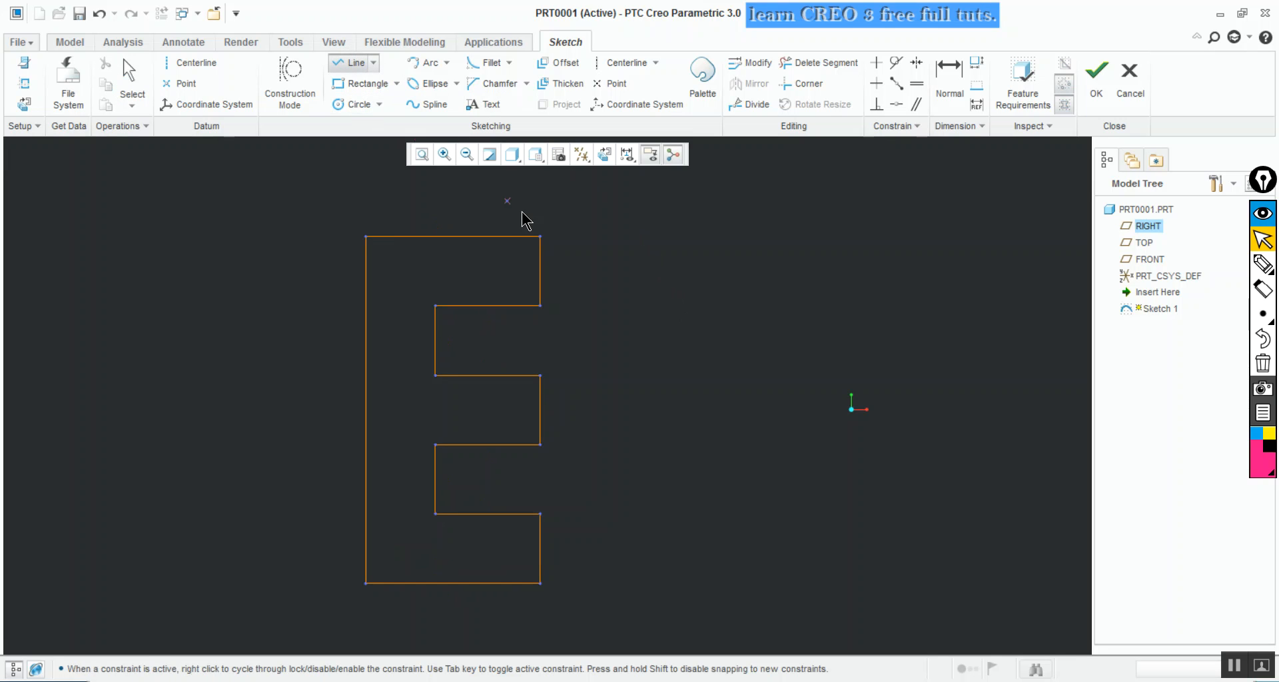
{"action": "left_click", "coordinate": [787, 596]}
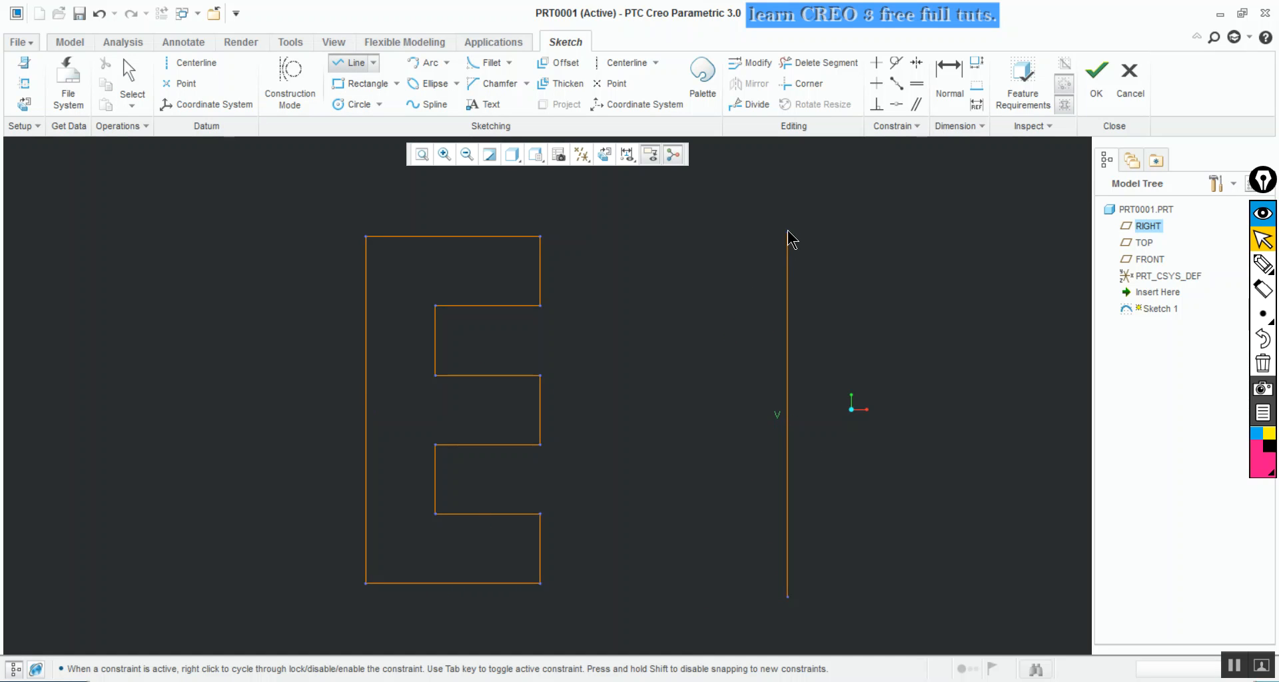
{"action": "left_click", "coordinate": [788, 200]}
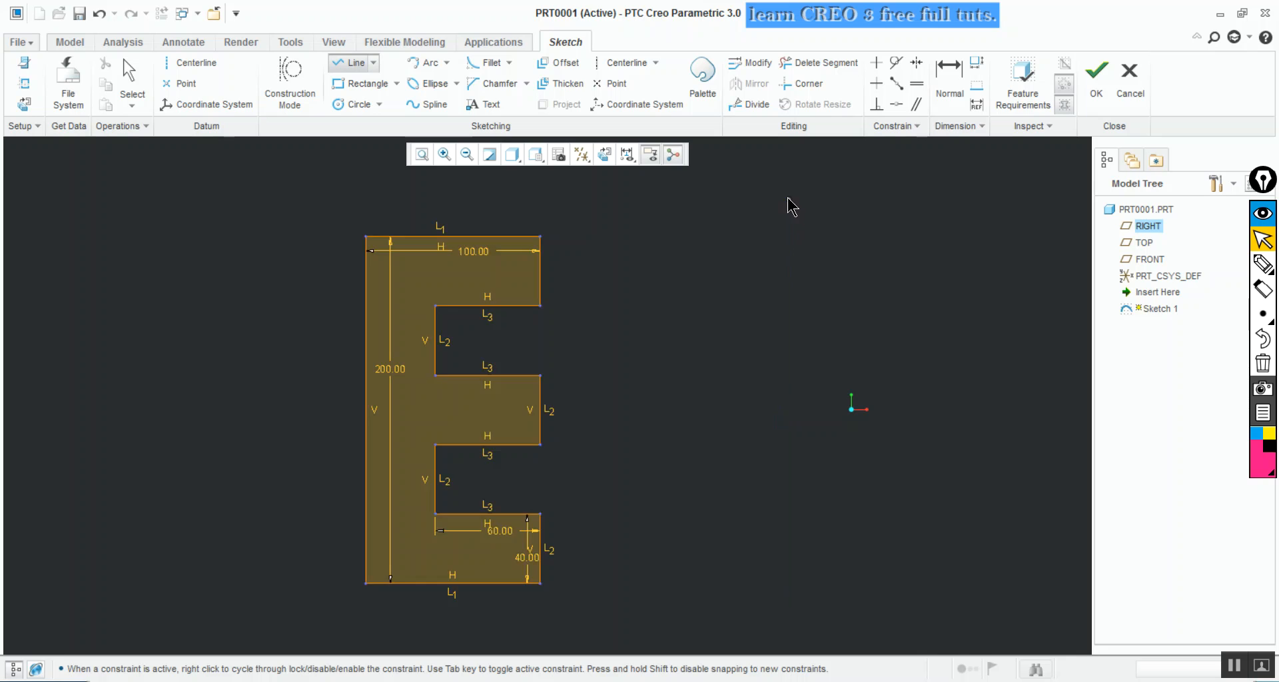
{"action": "middle_click", "coordinate": [764, 233]}
{"action": "middle_click", "coordinate": [763, 235]}
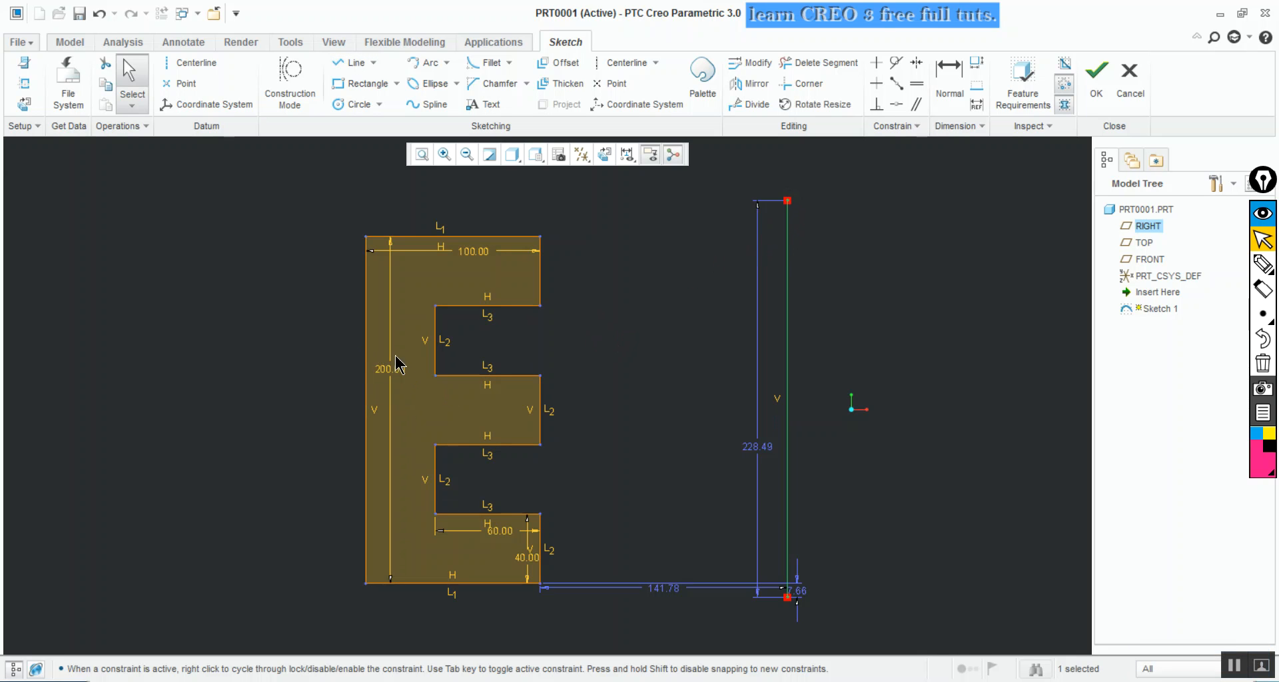
Set the length of the separate vertical line to 200
{"action": "double_click", "coordinate": [756, 459]}
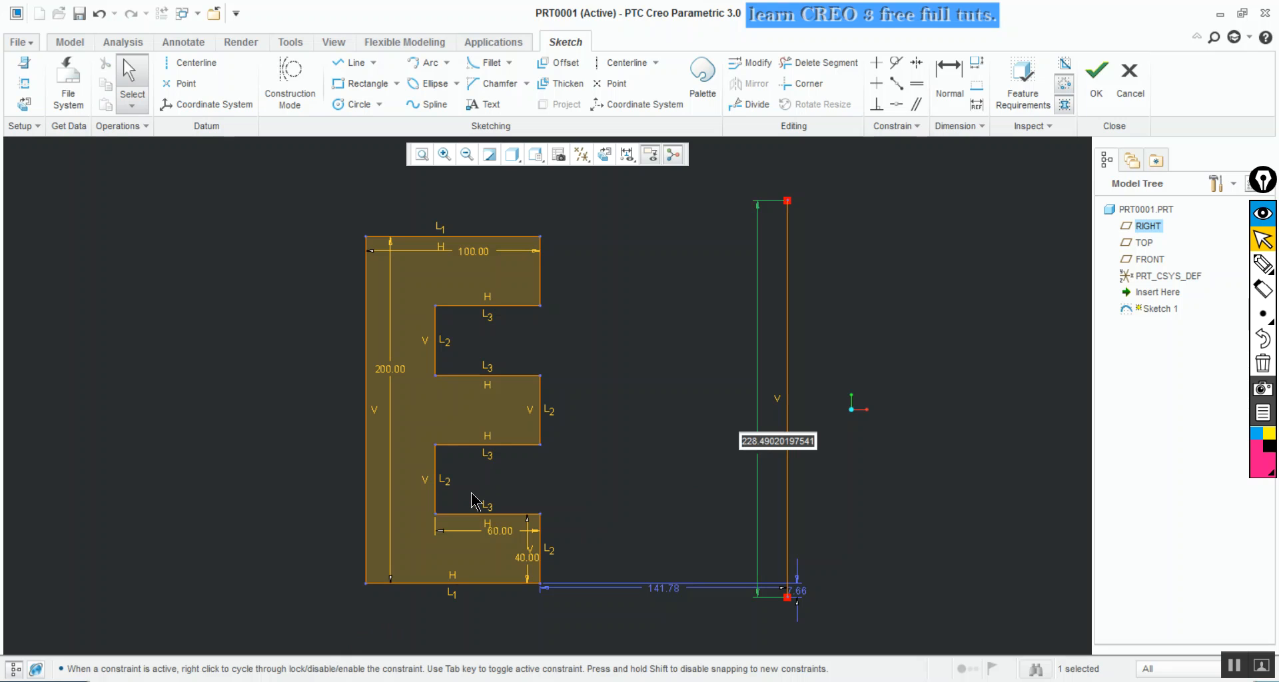
{"action": "type", "text": "200"}
{"action": "key", "text": "Return"}
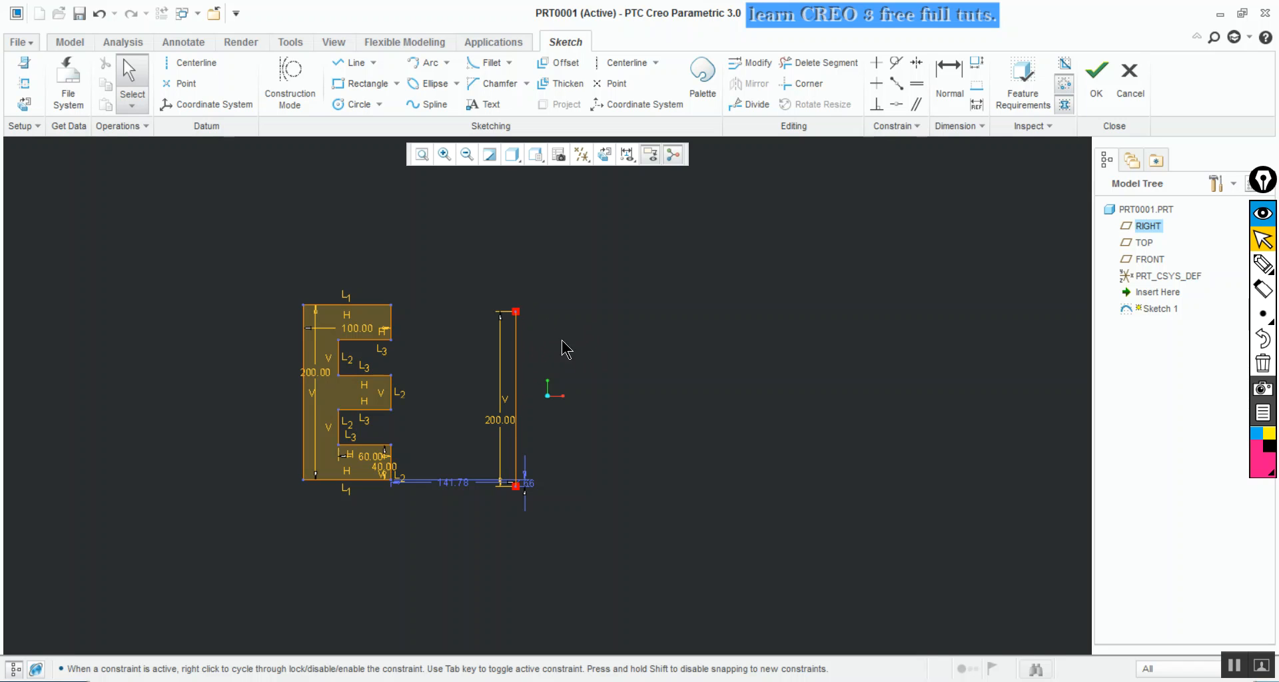
Draw a horizontal line about 150 long, starting at the separate vertical line's upper end and running away from the E profile
{"action": "left_click", "coordinate": [346, 66]}
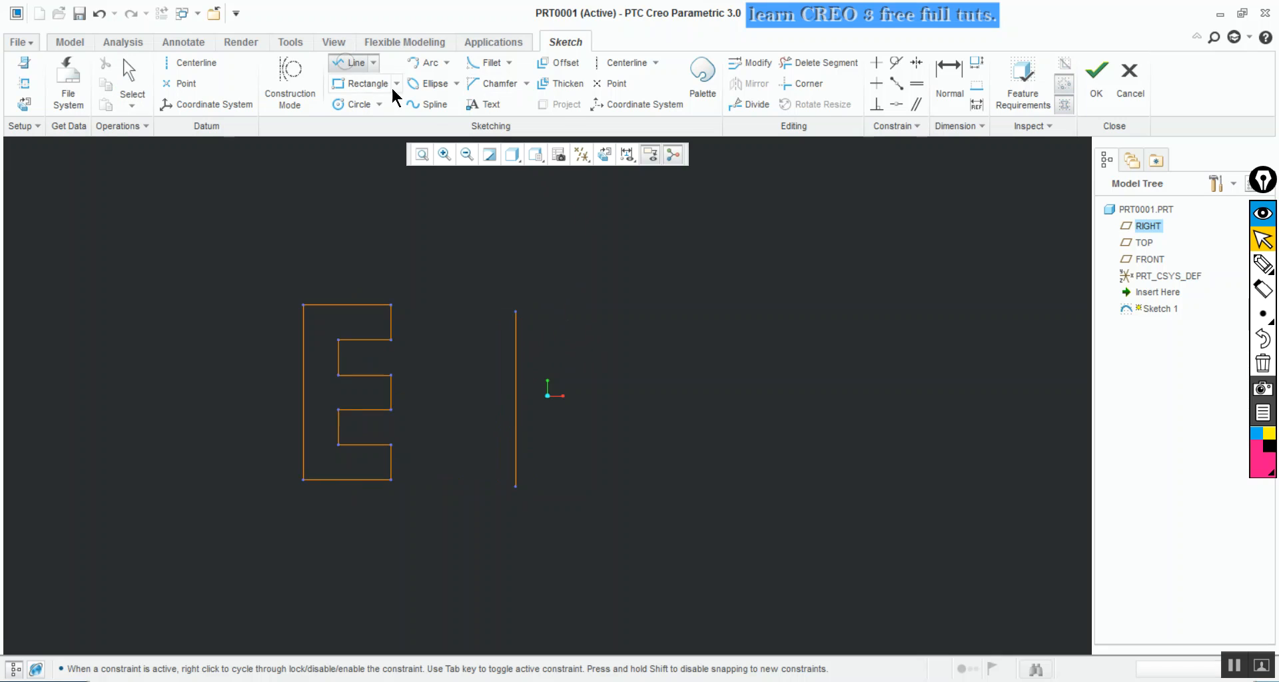
{"action": "left_click", "coordinate": [517, 311]}
{"action": "left_click", "coordinate": [647, 311]}
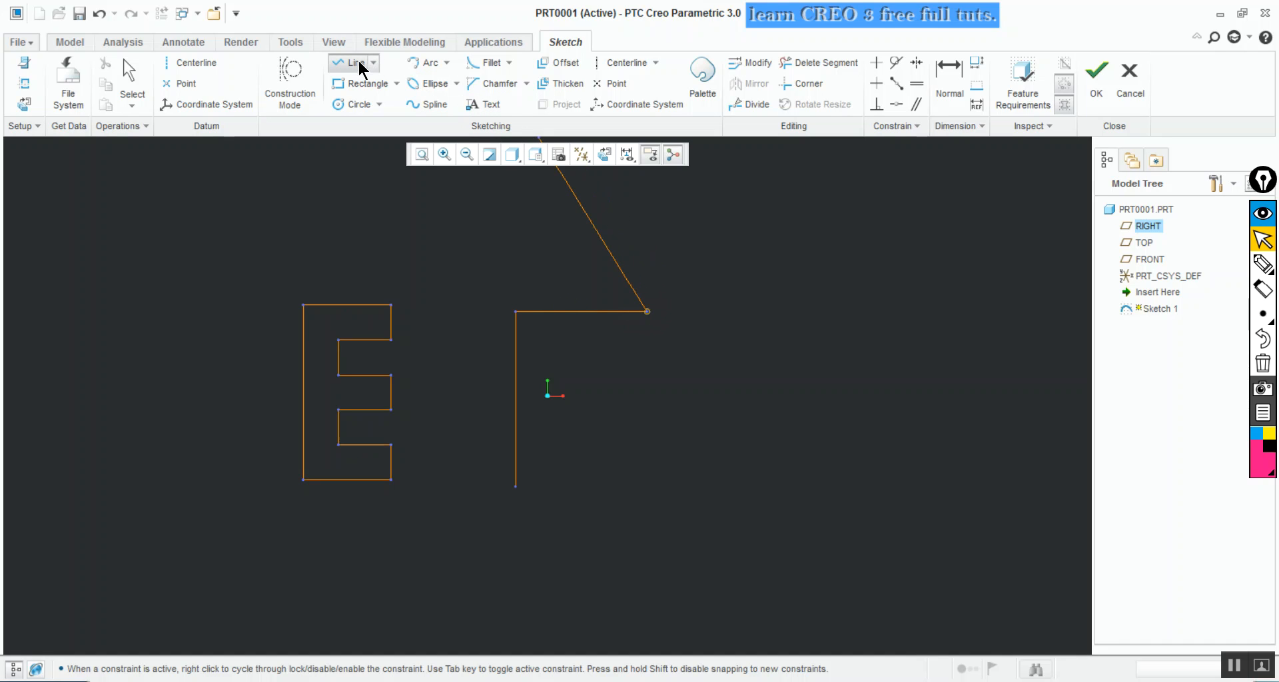
{"action": "middle_click", "coordinate": [398, 261]}
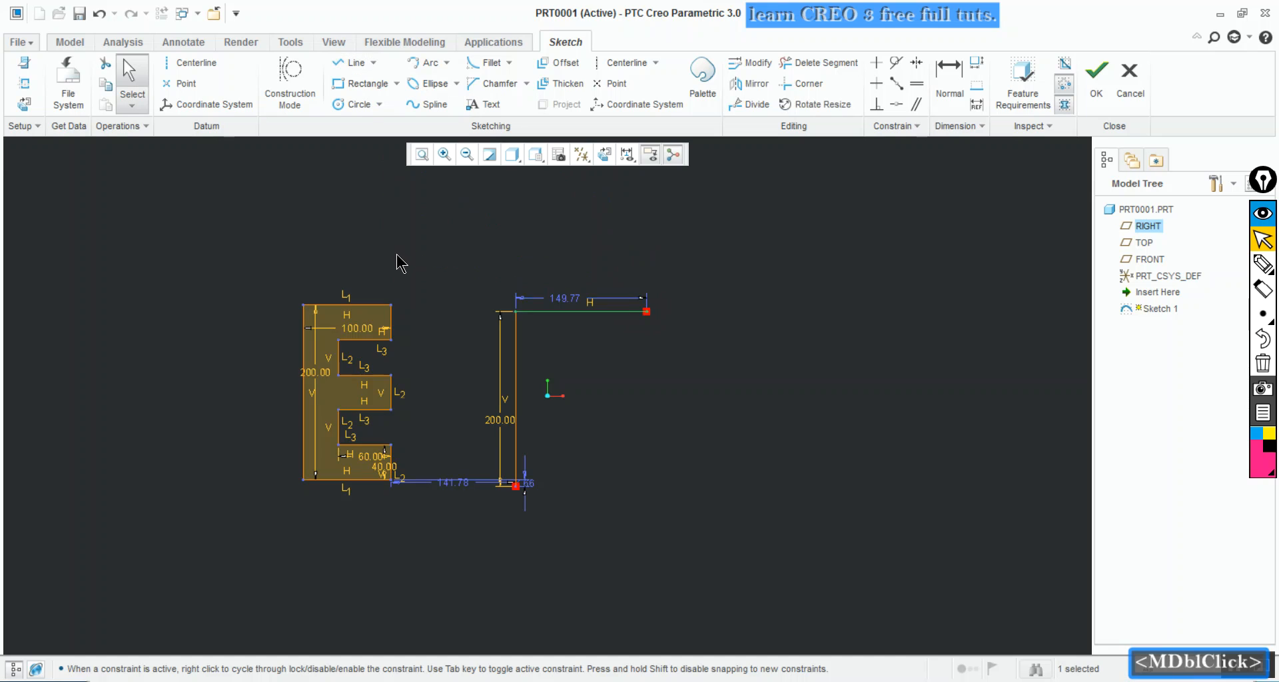
Set the new horizontal line's length to 100
{"action": "double_click", "coordinate": [568, 299]}
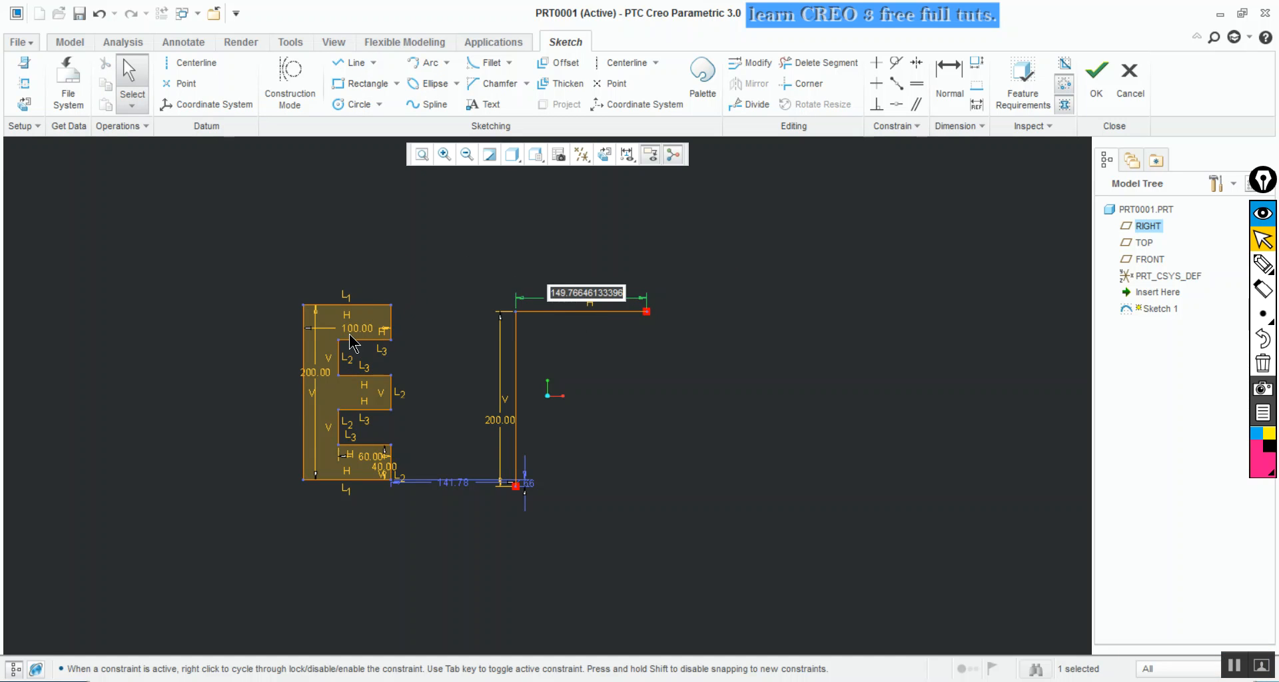
{"action": "type", "text": "100"}
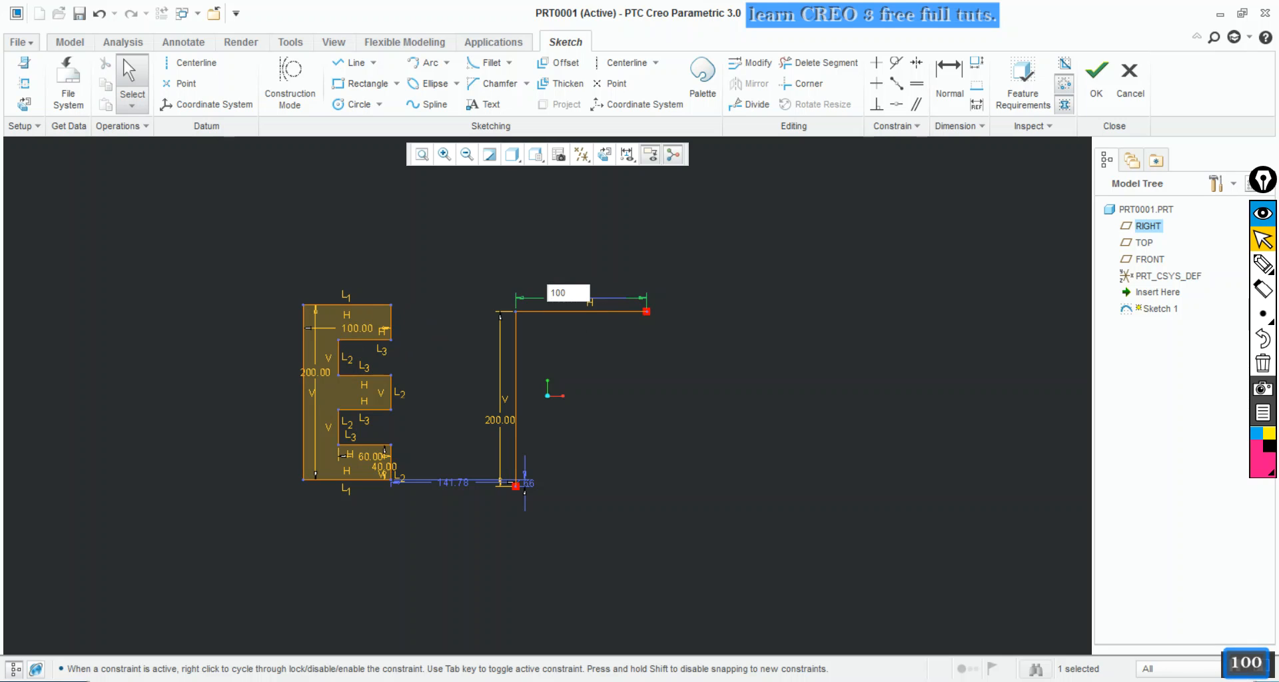
{"action": "key", "text": "Return"}
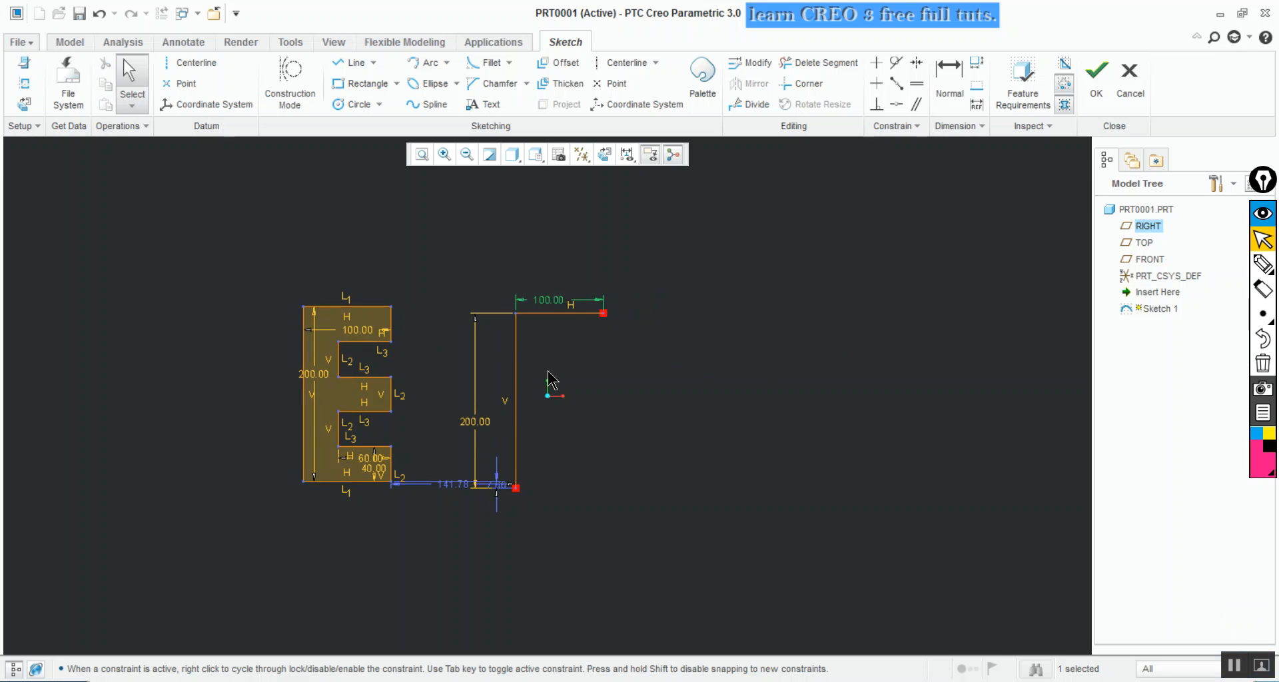
{"action": "left_click", "coordinate": [352, 63]}
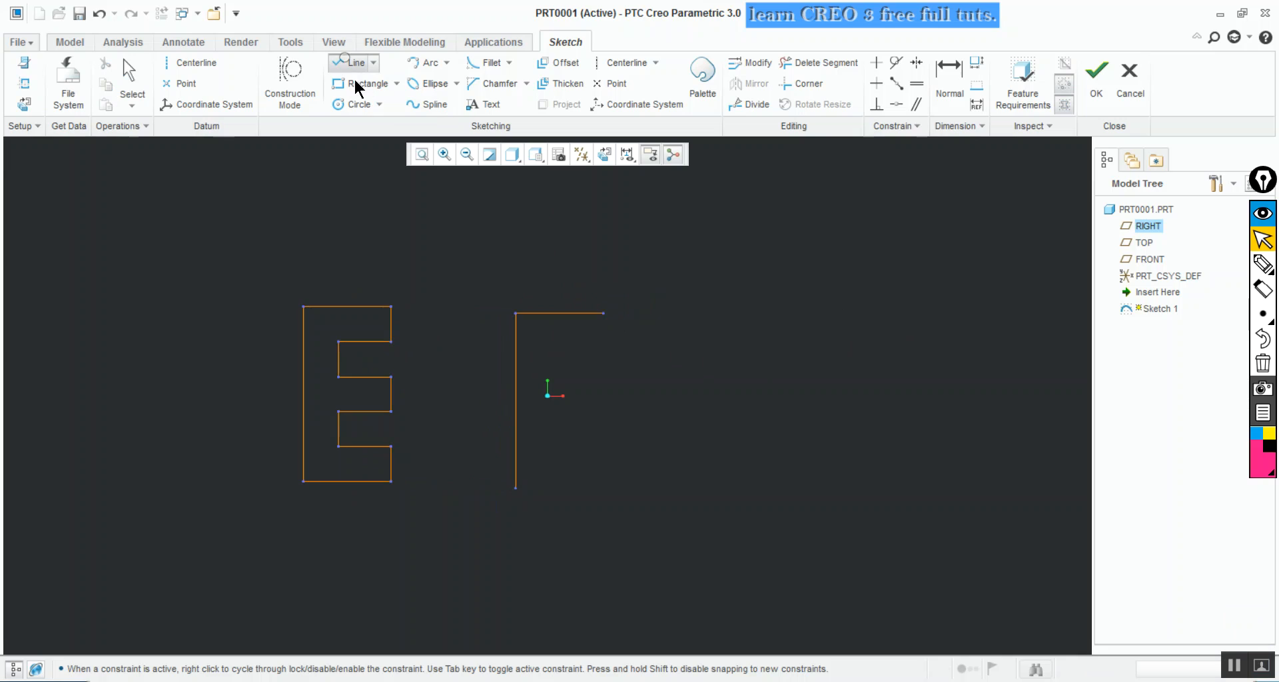
{"action": "left_click", "coordinate": [604, 314]}
{"action": "key", "text": "ctrl+shift+z"}
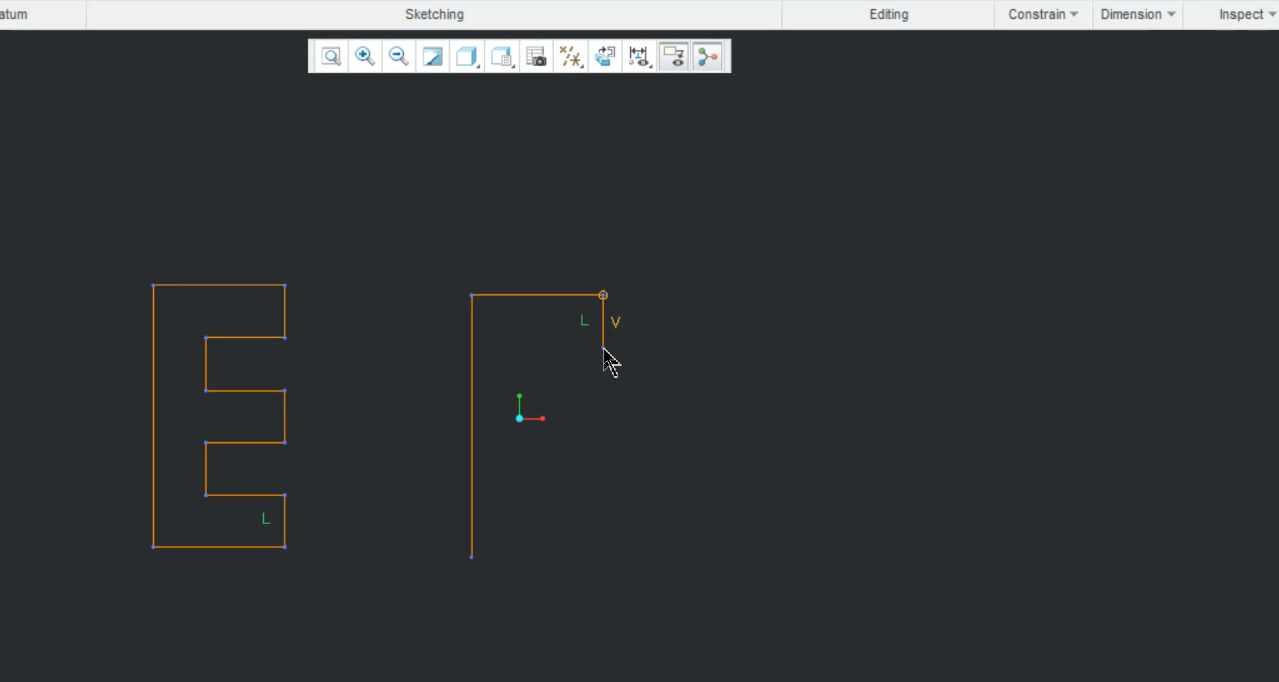
{"action": "left_click", "coordinate": [604, 353]}
{"action": "middle_click", "coordinate": [609, 363]}
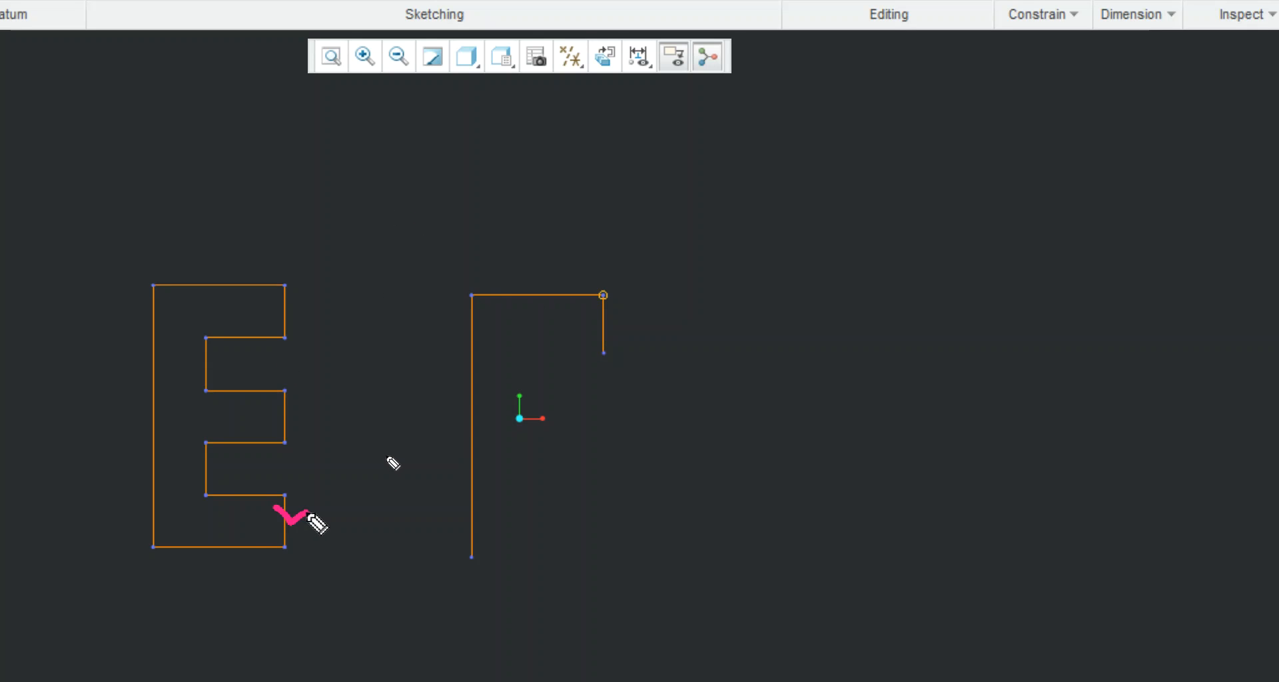
{"action": "mouse_move", "coordinate": [251, 501]}
{"action": "left_mouse_down"}
{"action": "mouse_move", "coordinate": [251, 529]}
{"action": "mouse_move", "coordinate": [264, 533]}
{"action": "left_mouse_up"}
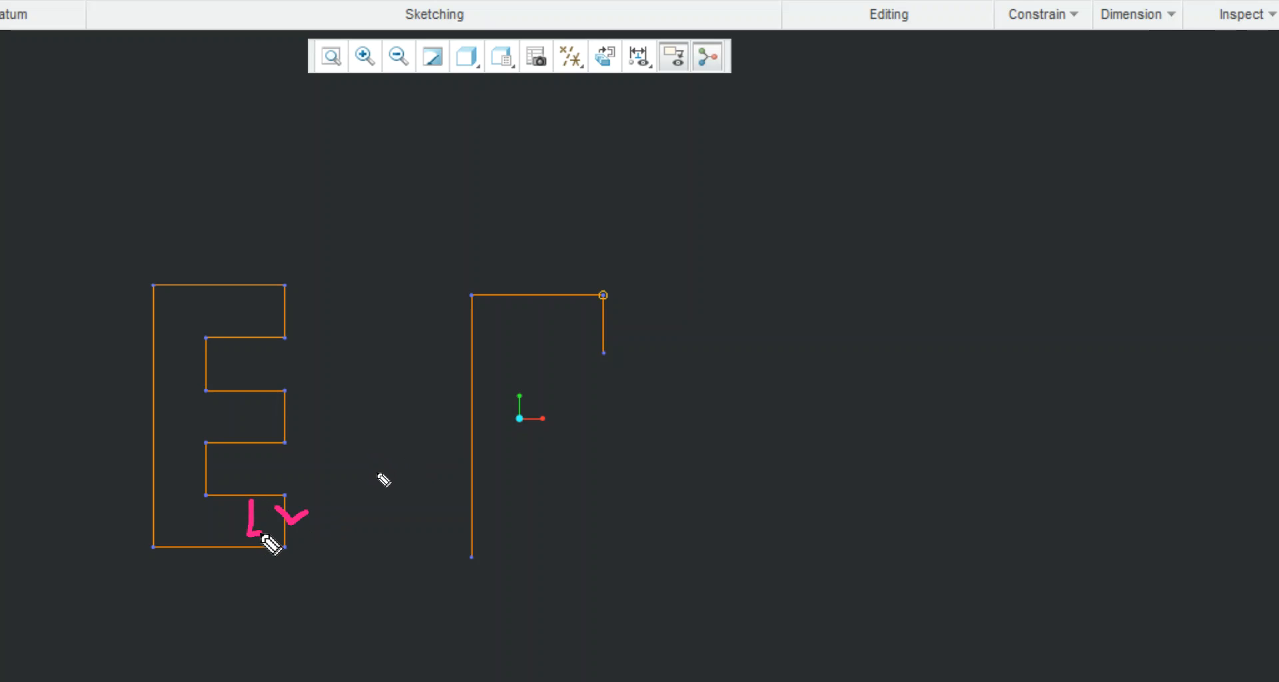
{"action": "mouse_move", "coordinate": [611, 308]}
{"action": "left_mouse_down"}
{"action": "mouse_move", "coordinate": [612, 336]}
{"action": "mouse_move", "coordinate": [629, 339]}
{"action": "left_mouse_up"}
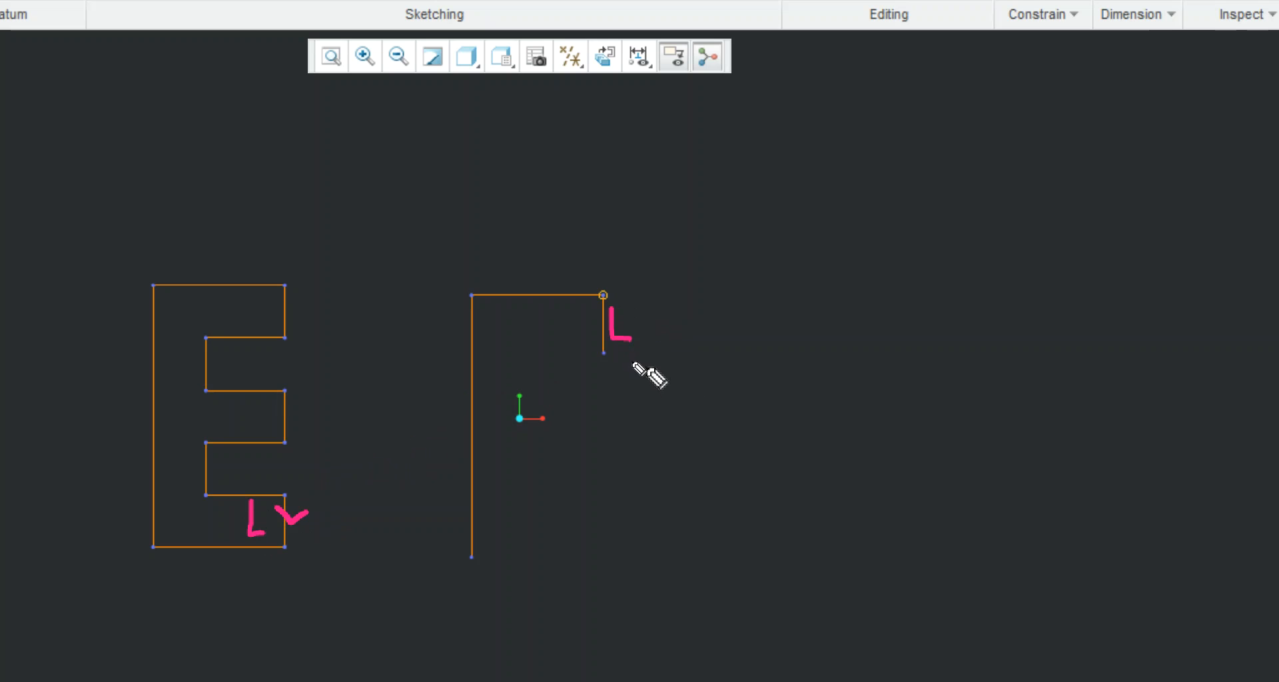
{"action": "key", "text": "shift"}
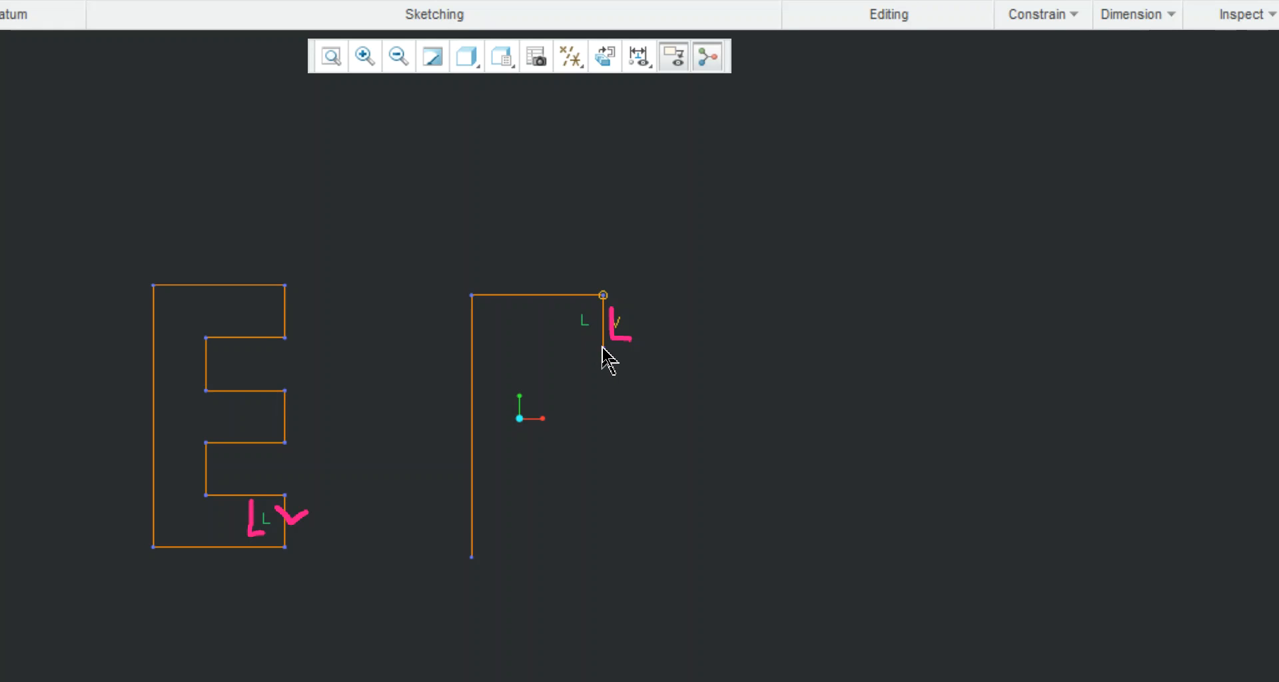
{"action": "middle_click", "coordinate": [638, 346]}
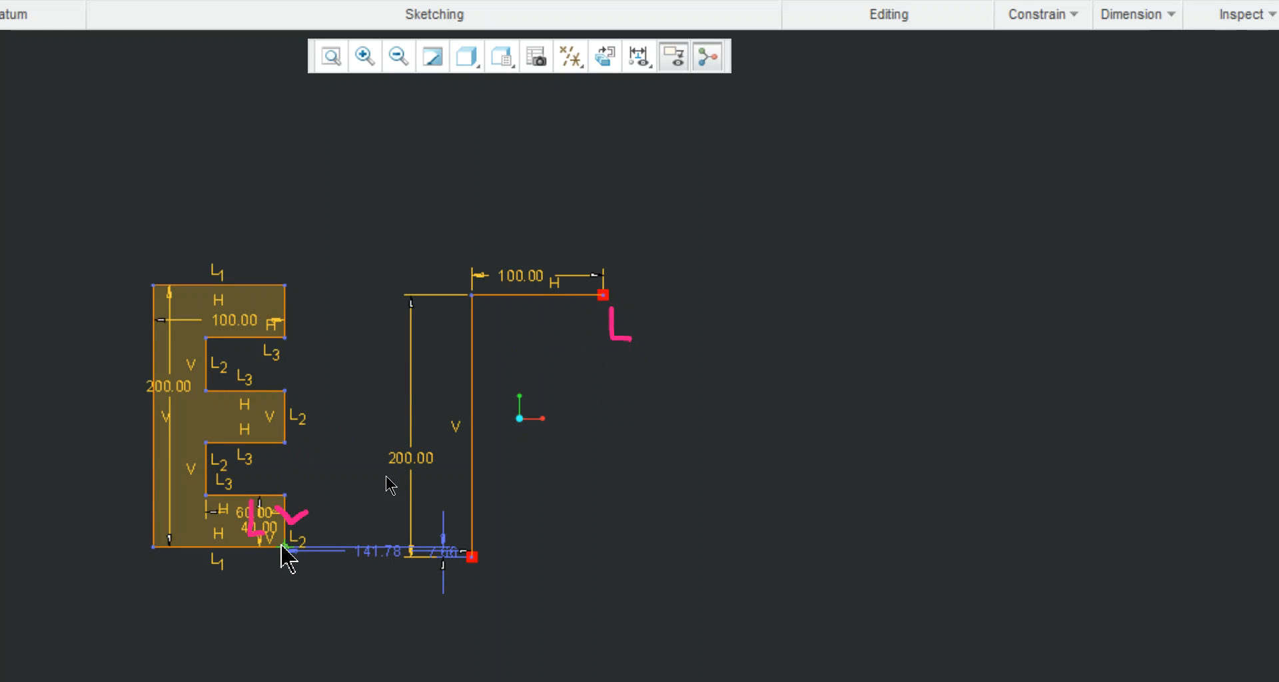
Move the 60 and 40 dimensions clear of the E profile's lower arm
{"action": "key", "text": "shift"}
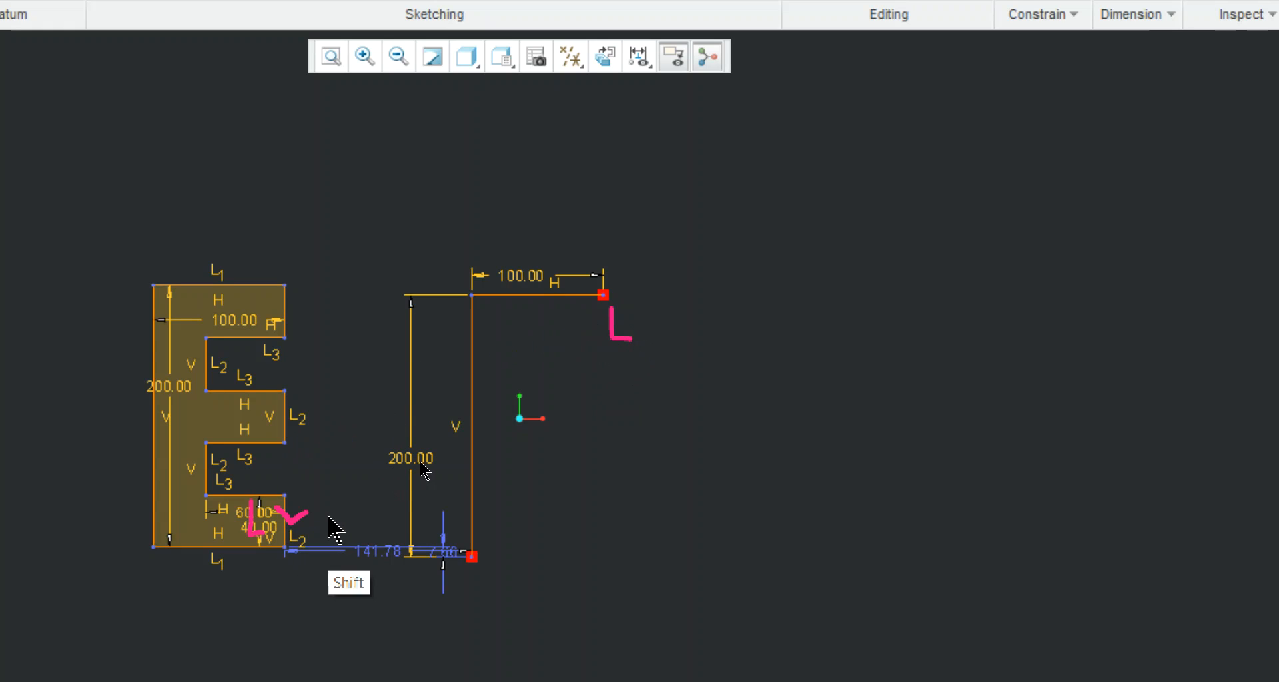
{"action": "left_click_drag", "start_coordinate": [261, 541], "coordinate": [266, 479]}
{"action": "left_click", "coordinate": [369, 460]}
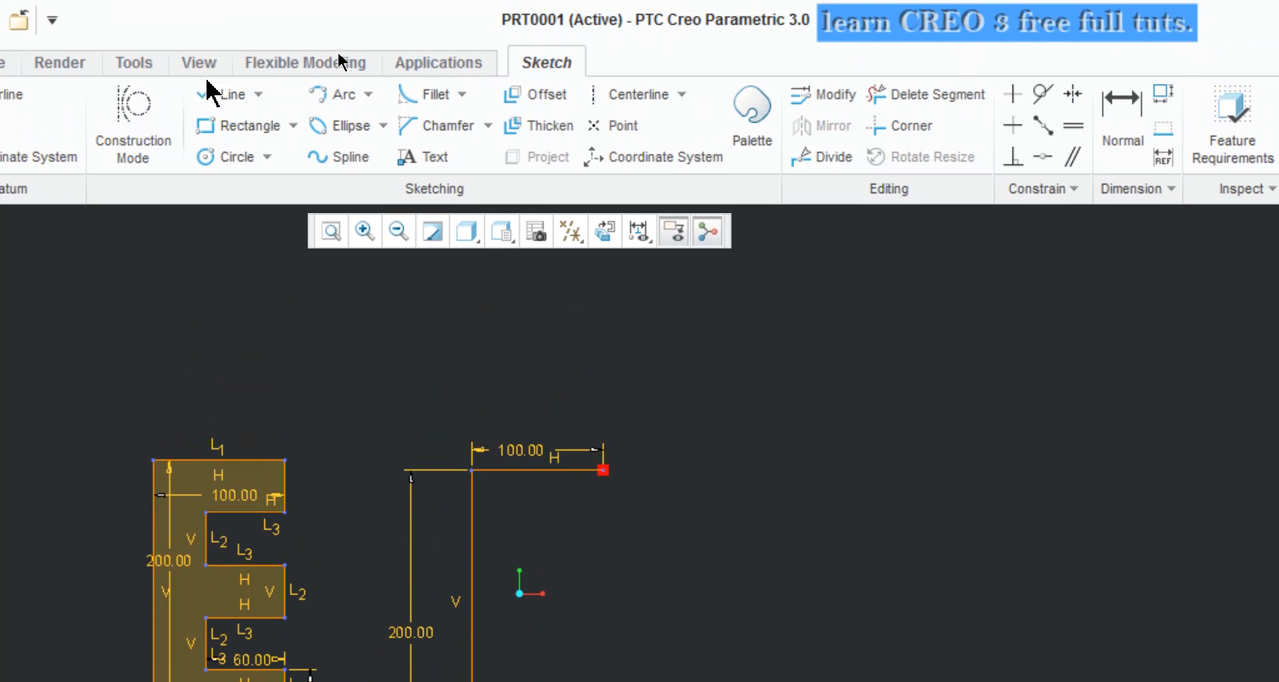
{"action": "left_click", "coordinate": [212, 93]}
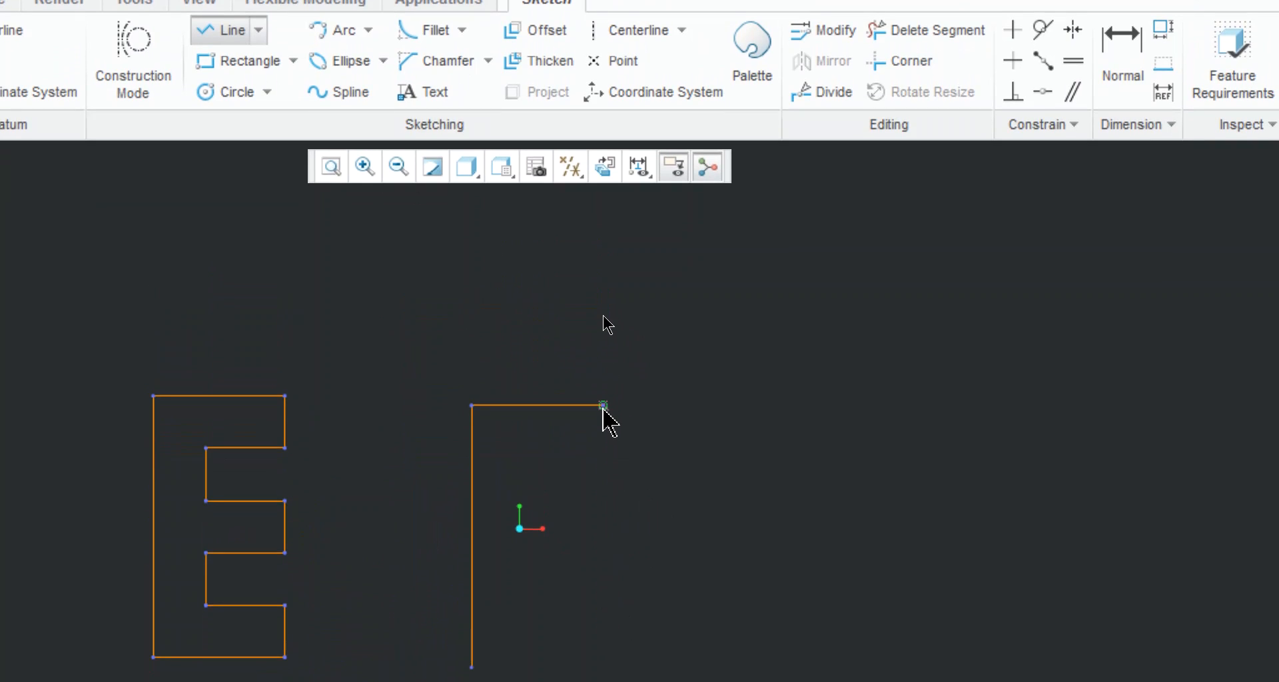
{"action": "left_click", "coordinate": [604, 406]}
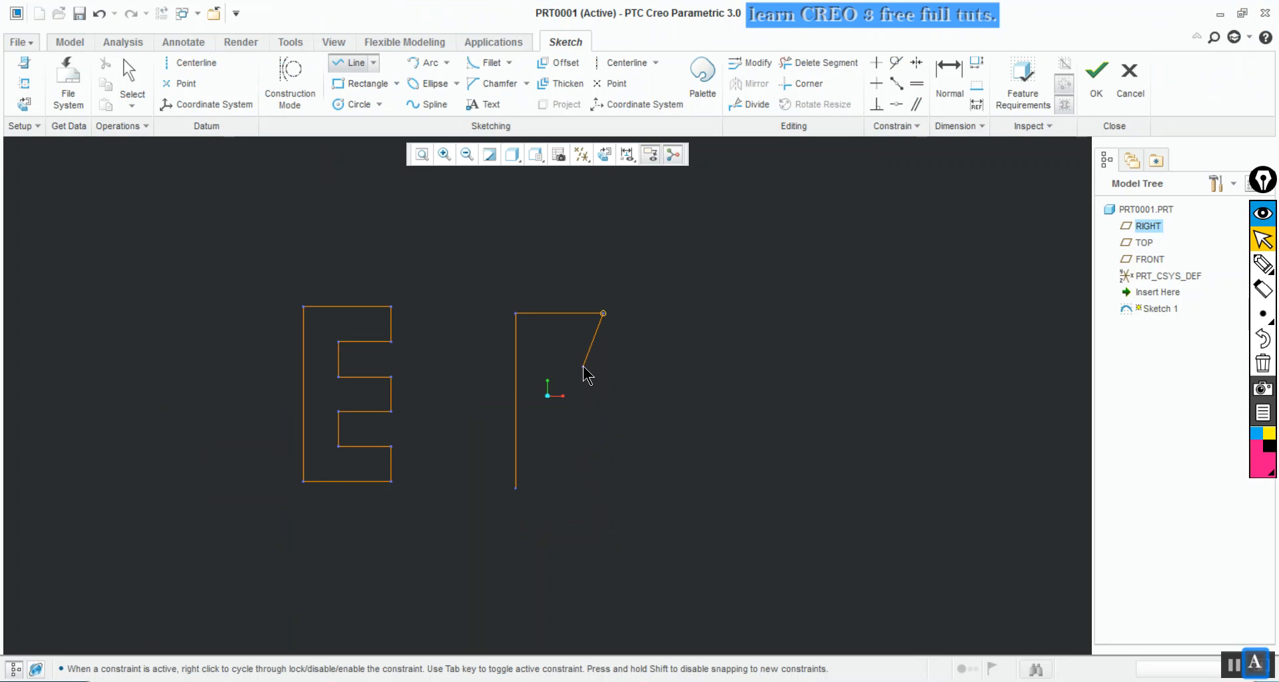
{"action": "key", "text": "ctrl"}
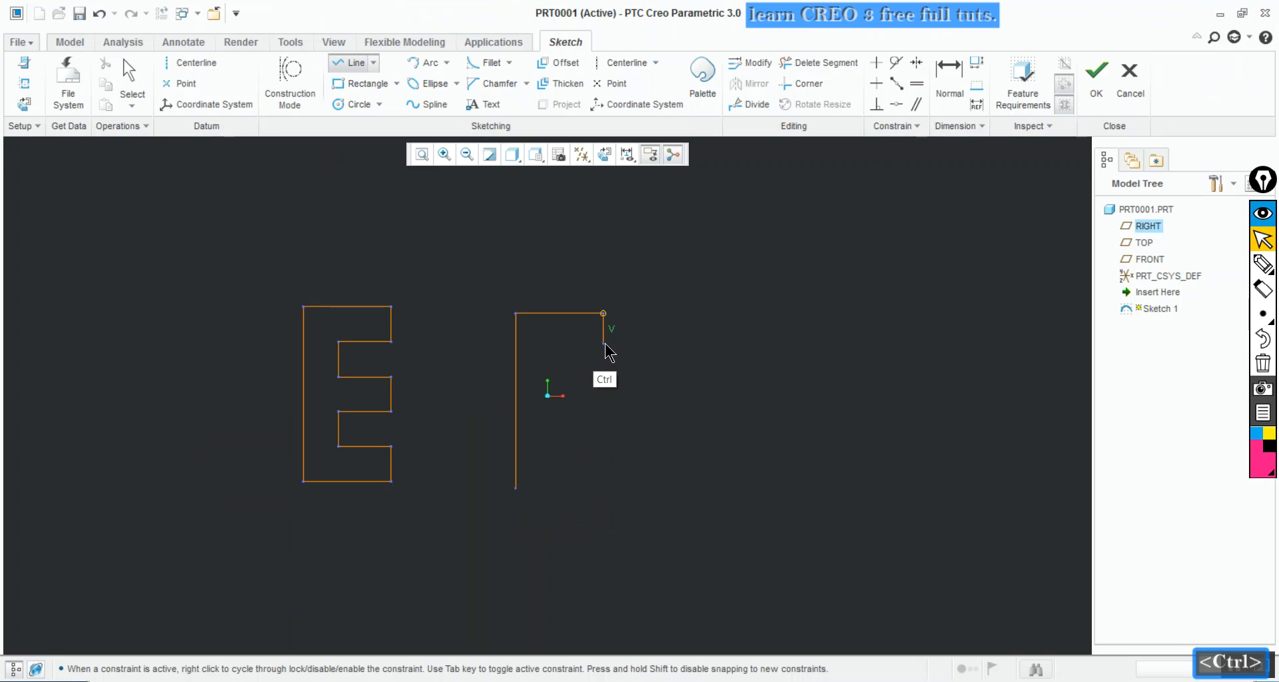
{"action": "key", "text": "shift"}
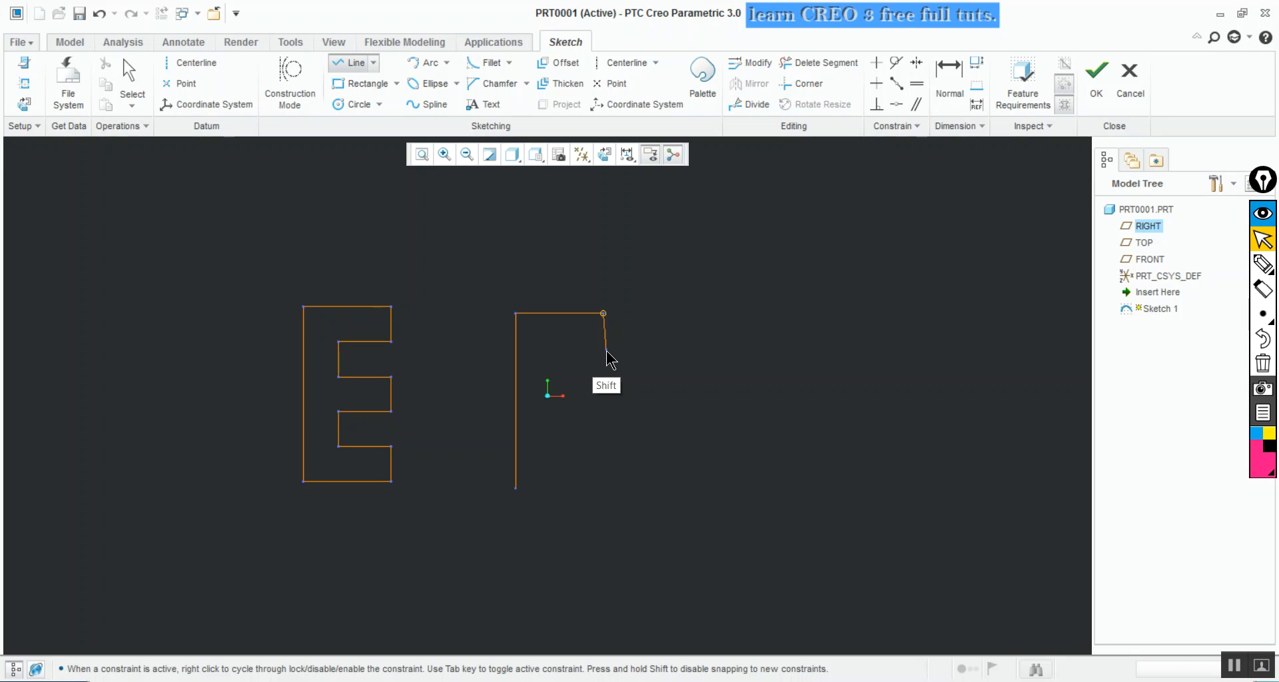
{"action": "key", "text": "Escape"}
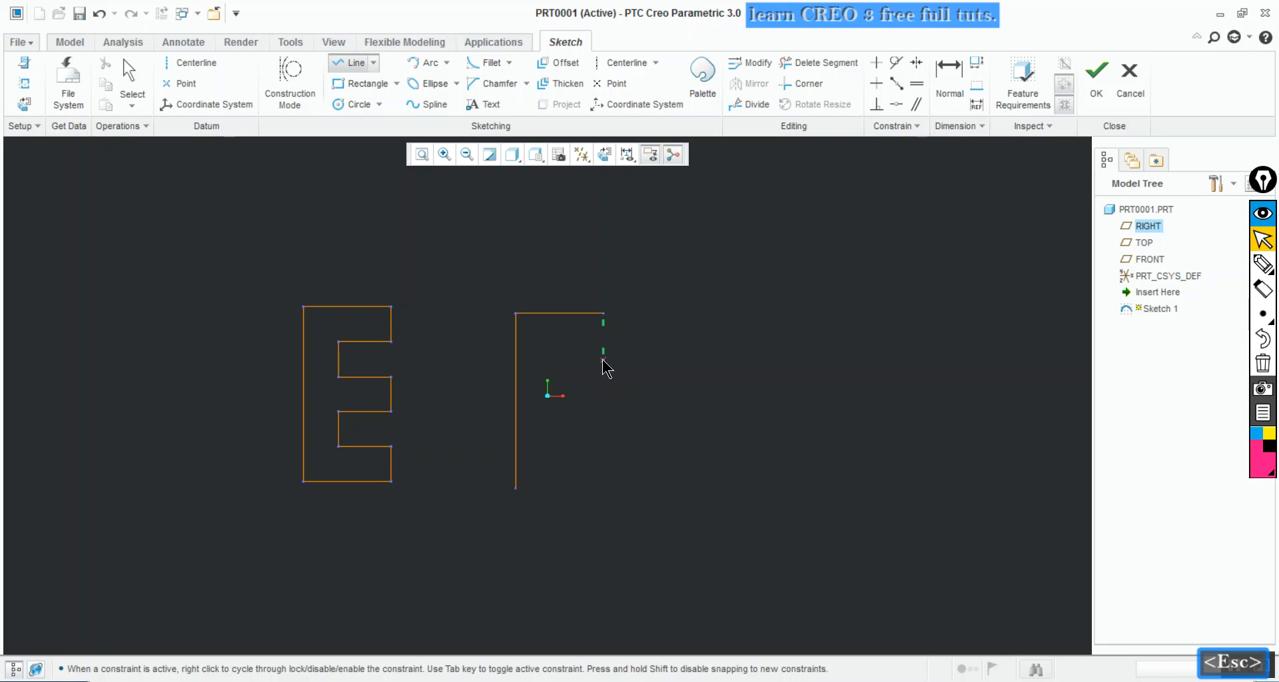
{"action": "key", "text": "Escape"}
Delete the whole E profile, keeping only the separate vertical and horizontal lines
{"action": "left_click_drag", "start_coordinate": [267, 273], "coordinate": [444, 527]}
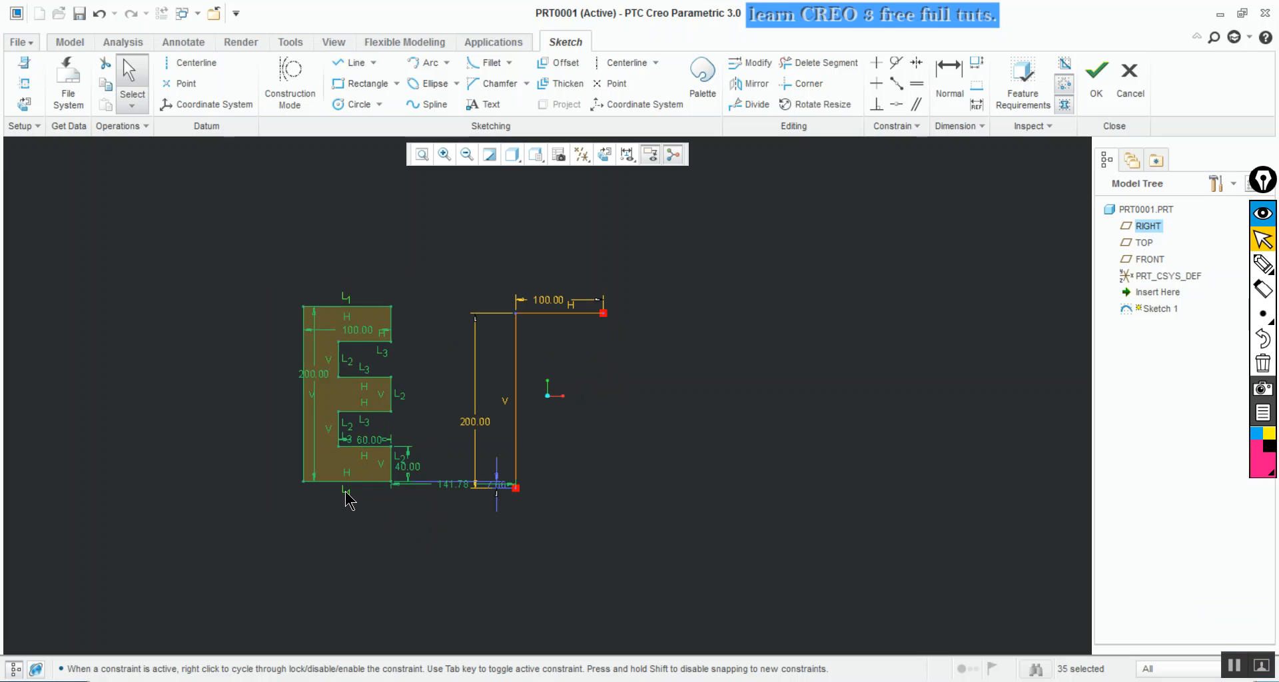
{"action": "left_click", "coordinate": [657, 375]}
{"action": "key", "text": "Delete"}
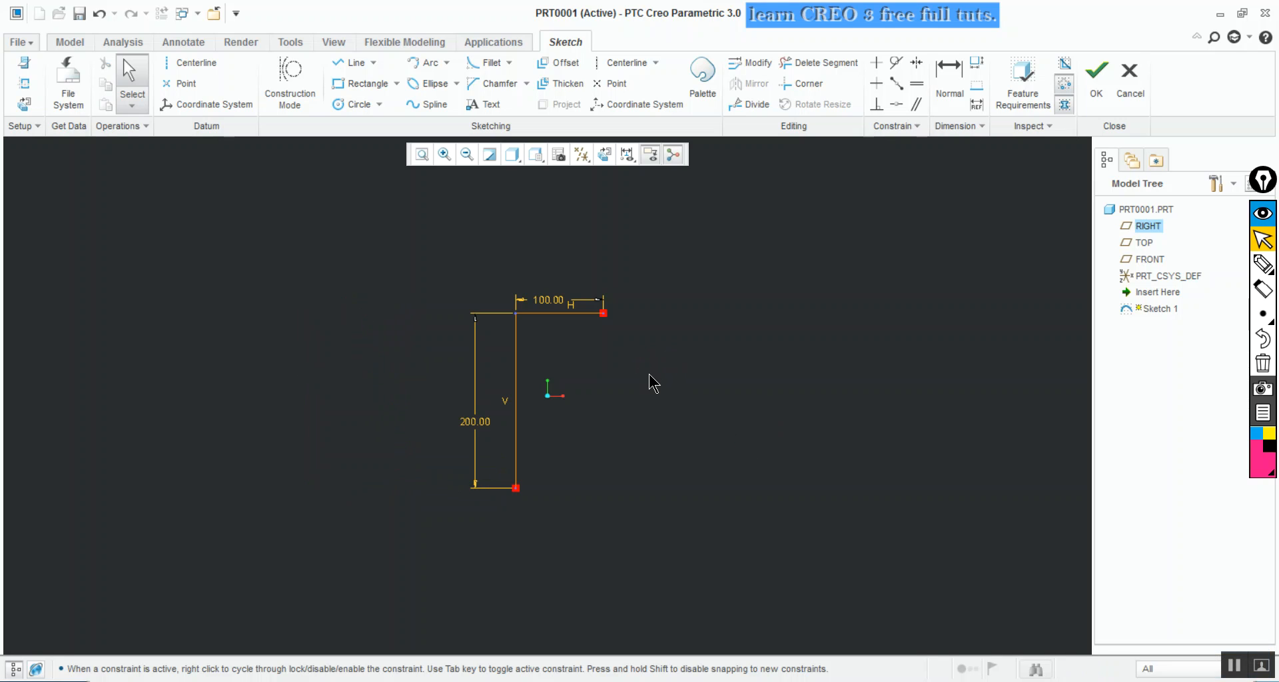
Draw chained lines from the horizontal line's free end around the upper notch and middle arm, with verticals about 44 and horizontals about 76 long
{"action": "mouse_move", "coordinate": [638, 367]}
{"action": "middle_mouse_down", "text": "shift"}
{"action": "mouse_move", "coordinate": [634, 473]}
{"action": "mouse_move", "coordinate": [626, 466]}
{"action": "middle_mouse_up", "text": "shift"}
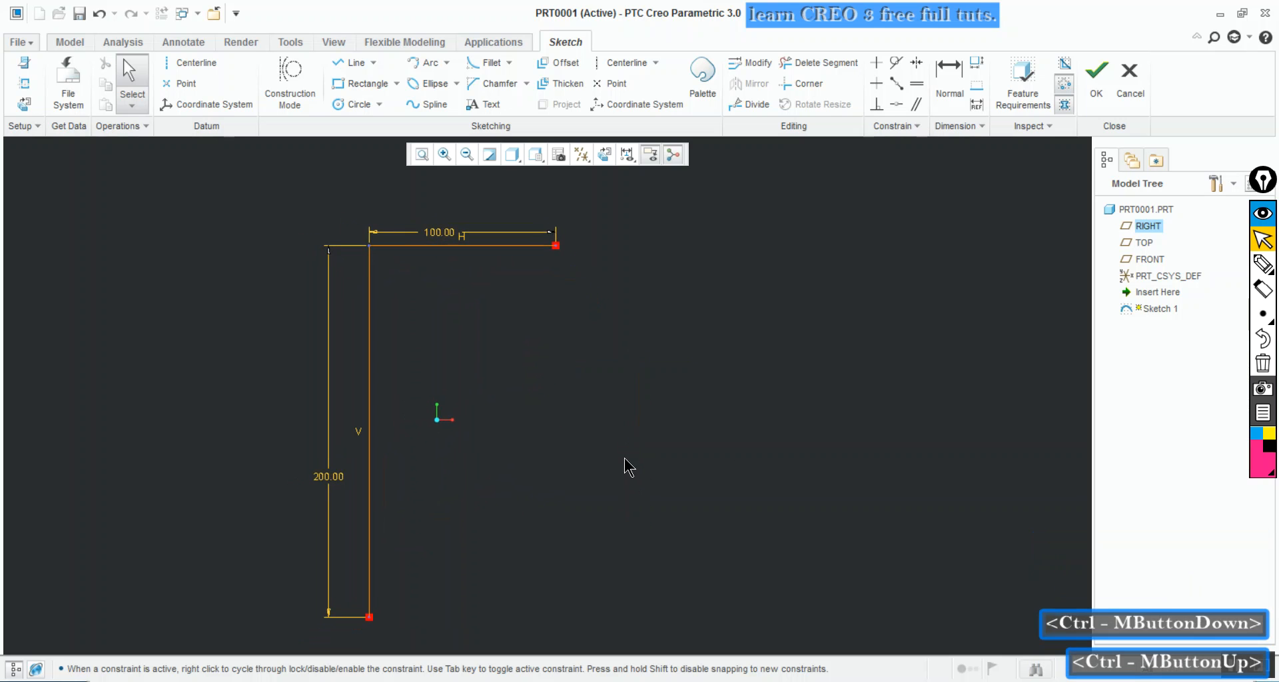
{"action": "left_click", "coordinate": [354, 63]}
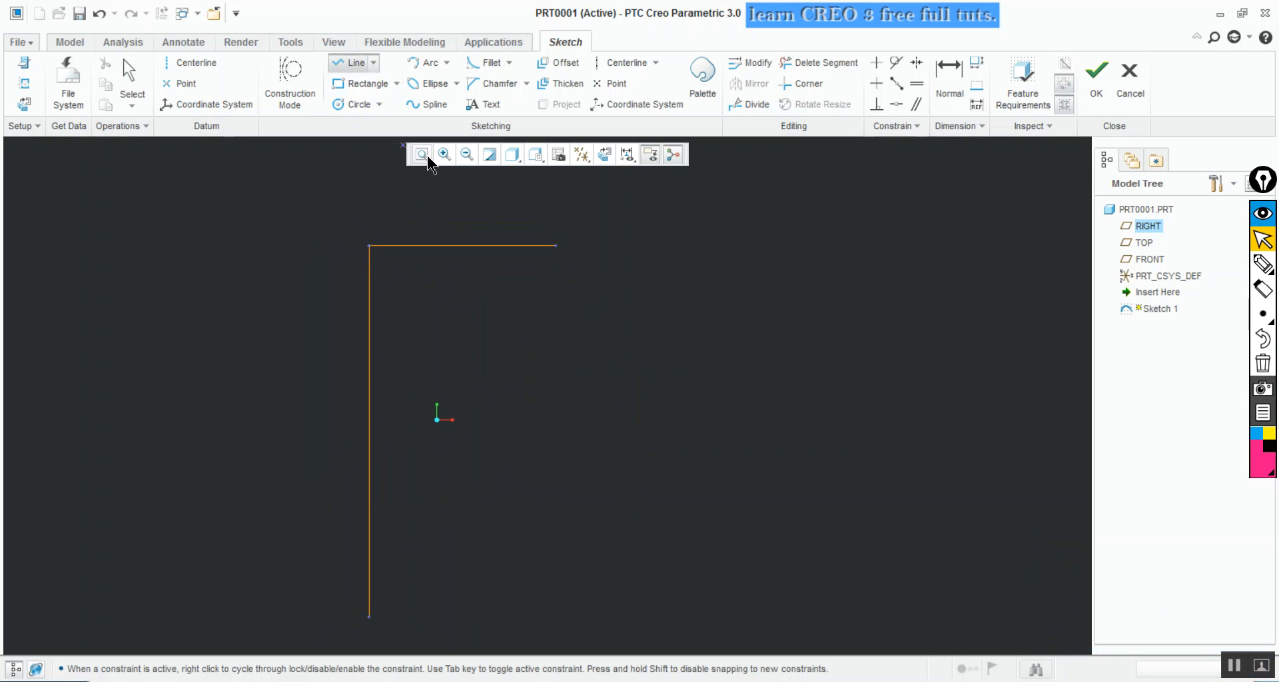
{"action": "left_click", "coordinate": [556, 247]}
{"action": "left_click", "coordinate": [557, 328]}
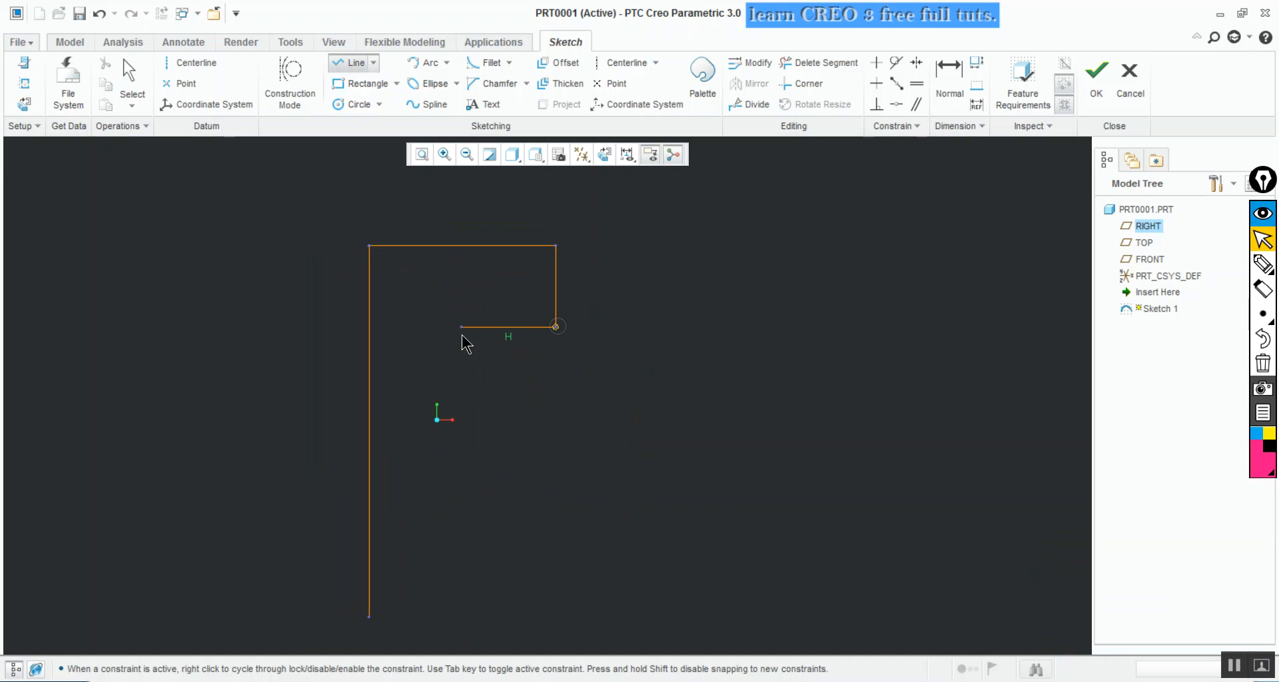
{"action": "left_click", "coordinate": [413, 327]}
{"action": "left_click", "coordinate": [414, 408]}
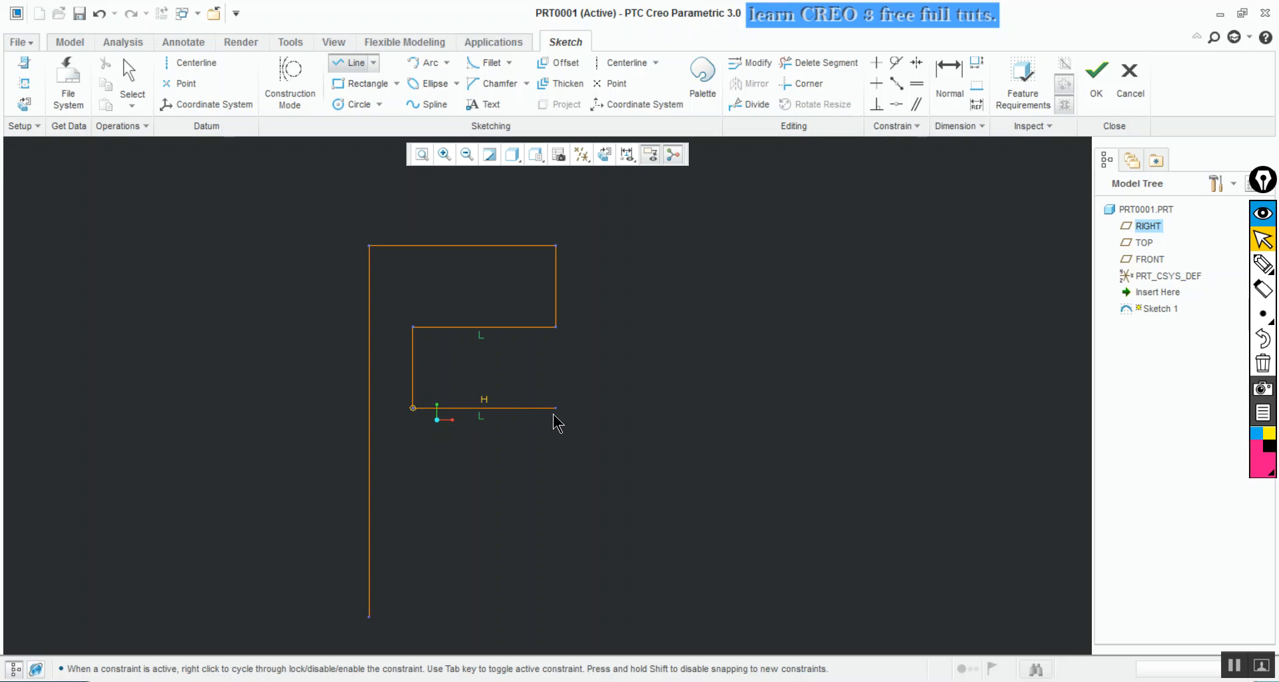
{"action": "left_click", "coordinate": [557, 409]}
{"action": "left_click", "coordinate": [556, 491]}
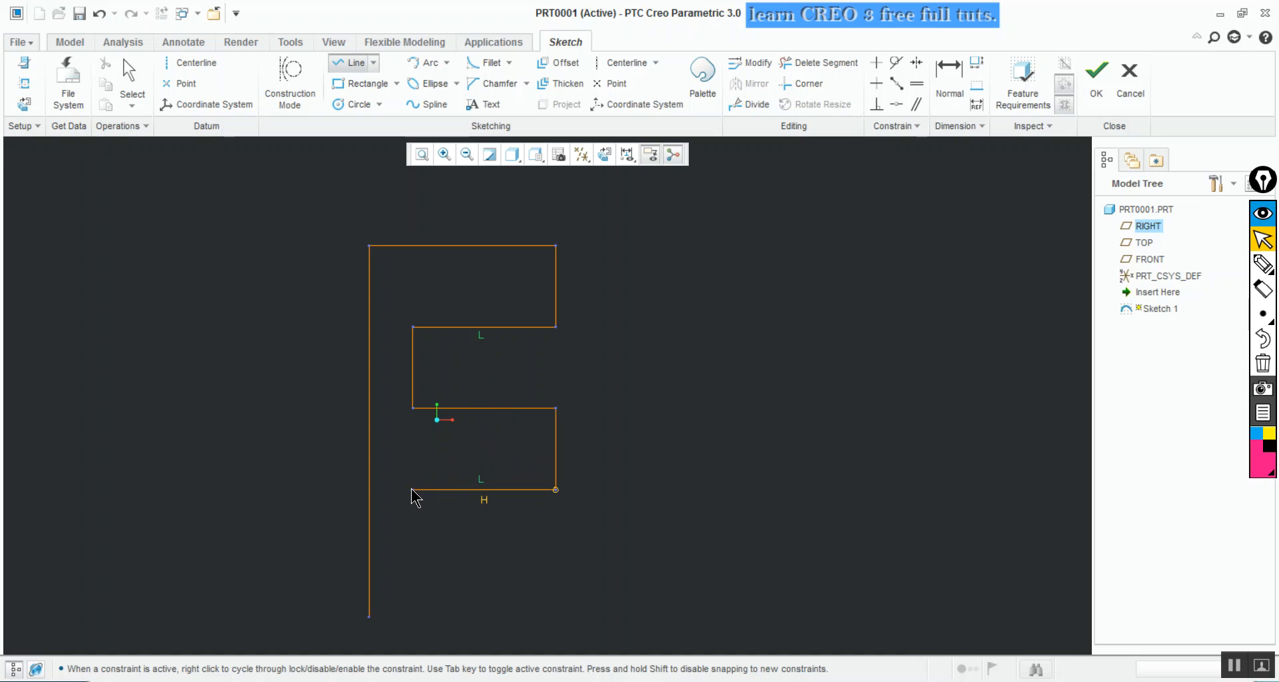
Continue the chain around an equal lower notch and bottom arm, closing the E outline at the vertical line's lower end
{"action": "left_click", "coordinate": [413, 490]}
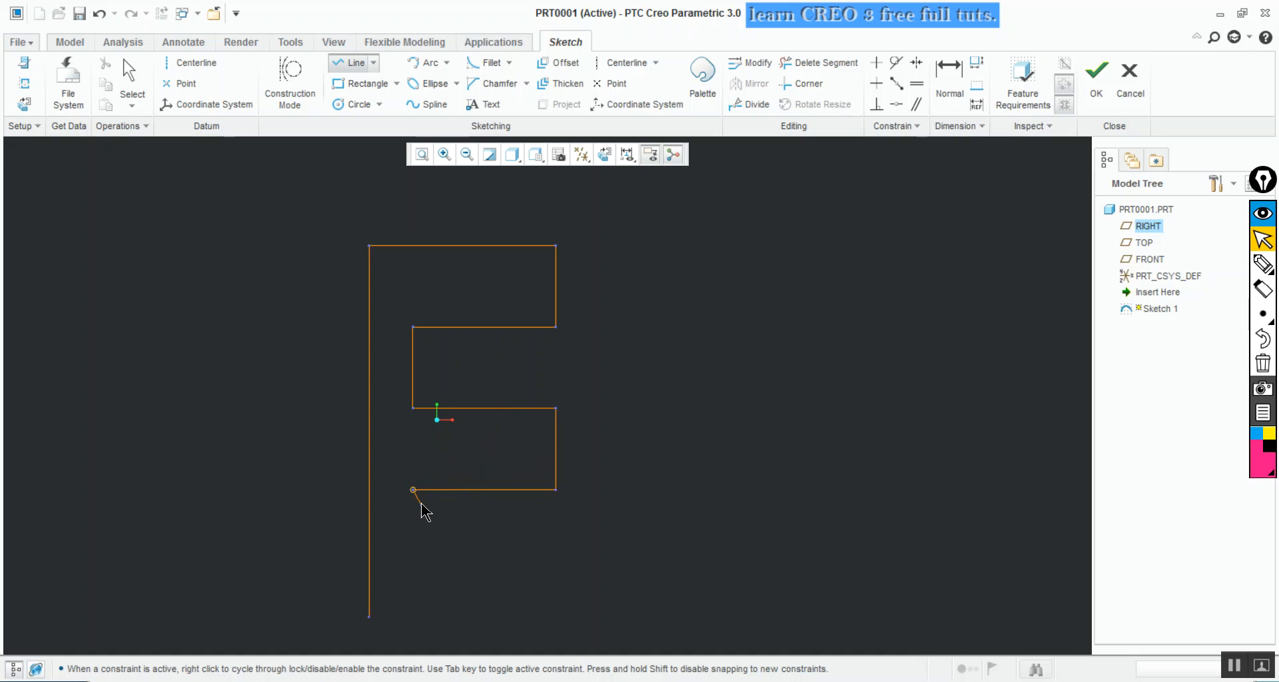
{"action": "left_click", "coordinate": [414, 571]}
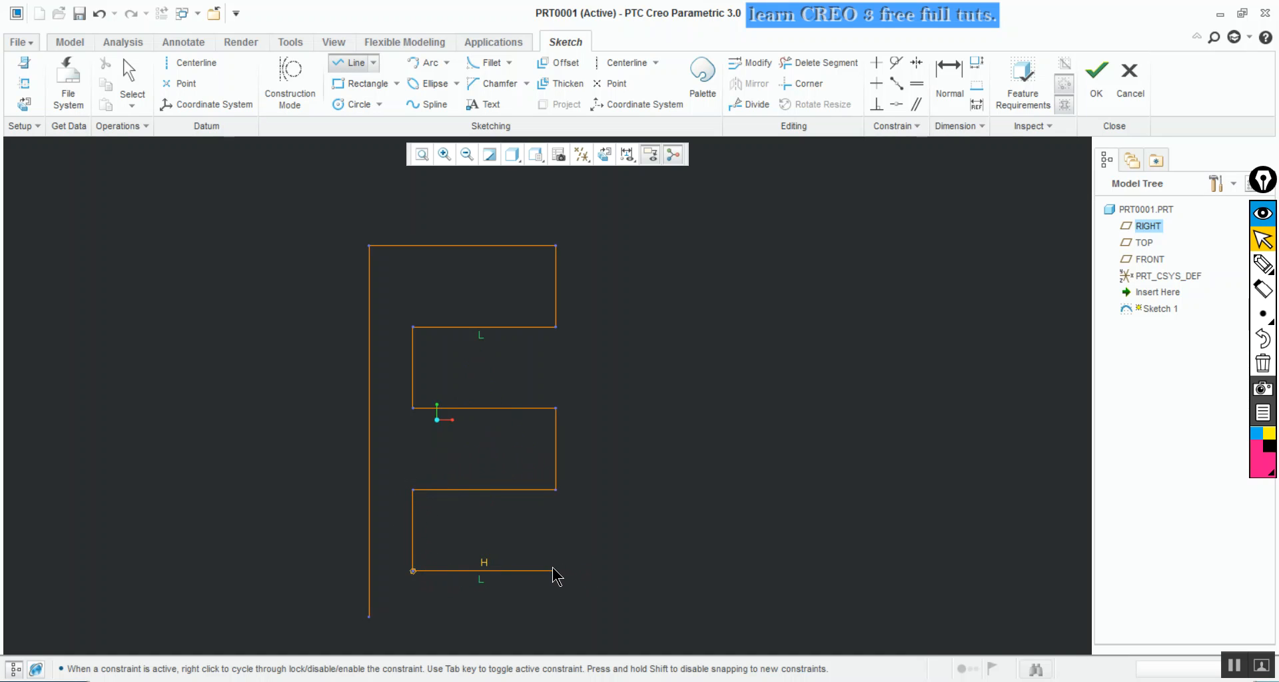
{"action": "left_click", "coordinate": [556, 571]}
{"action": "left_click", "coordinate": [556, 620]}
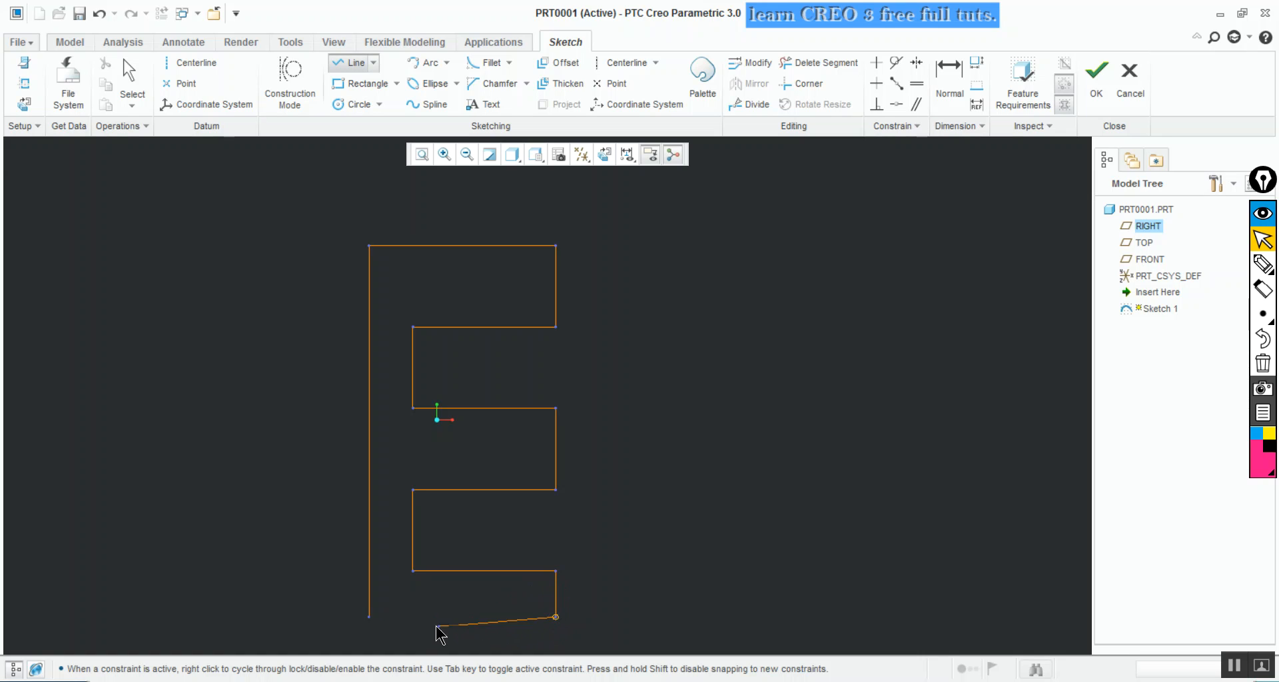
{"action": "left_click", "coordinate": [370, 619]}
{"action": "middle_click", "coordinate": [710, 407]}
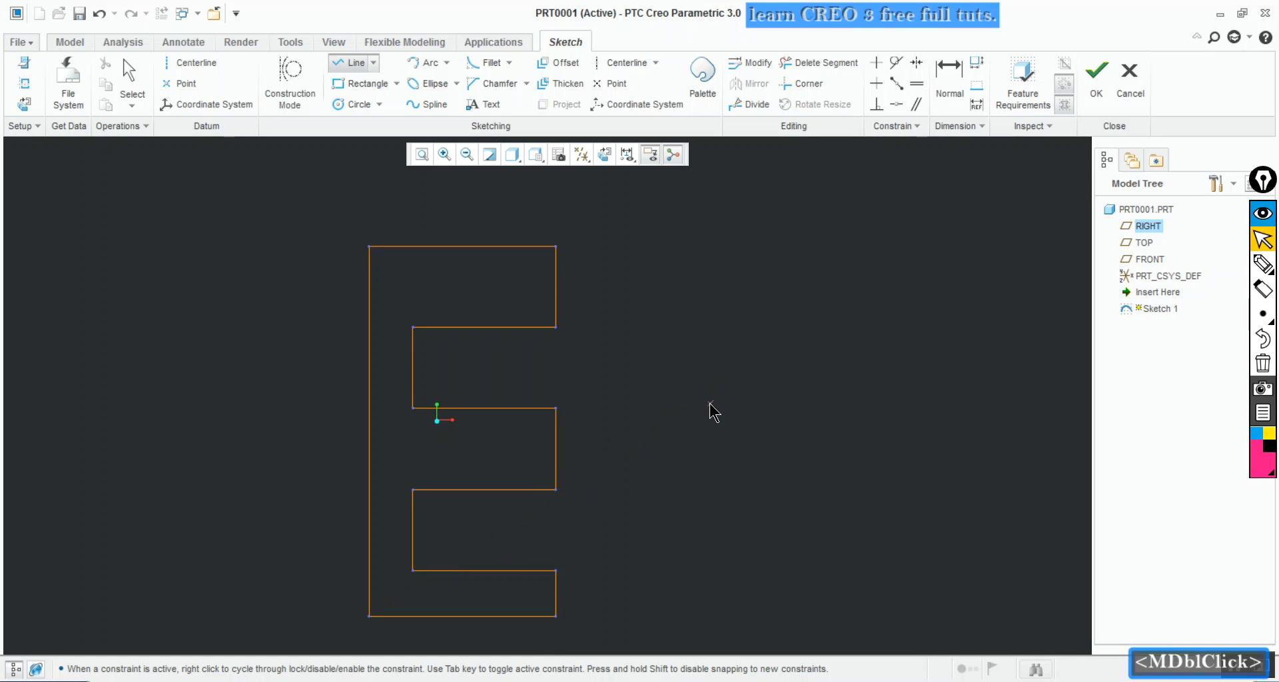
{"action": "middle_click", "coordinate": [709, 409]}
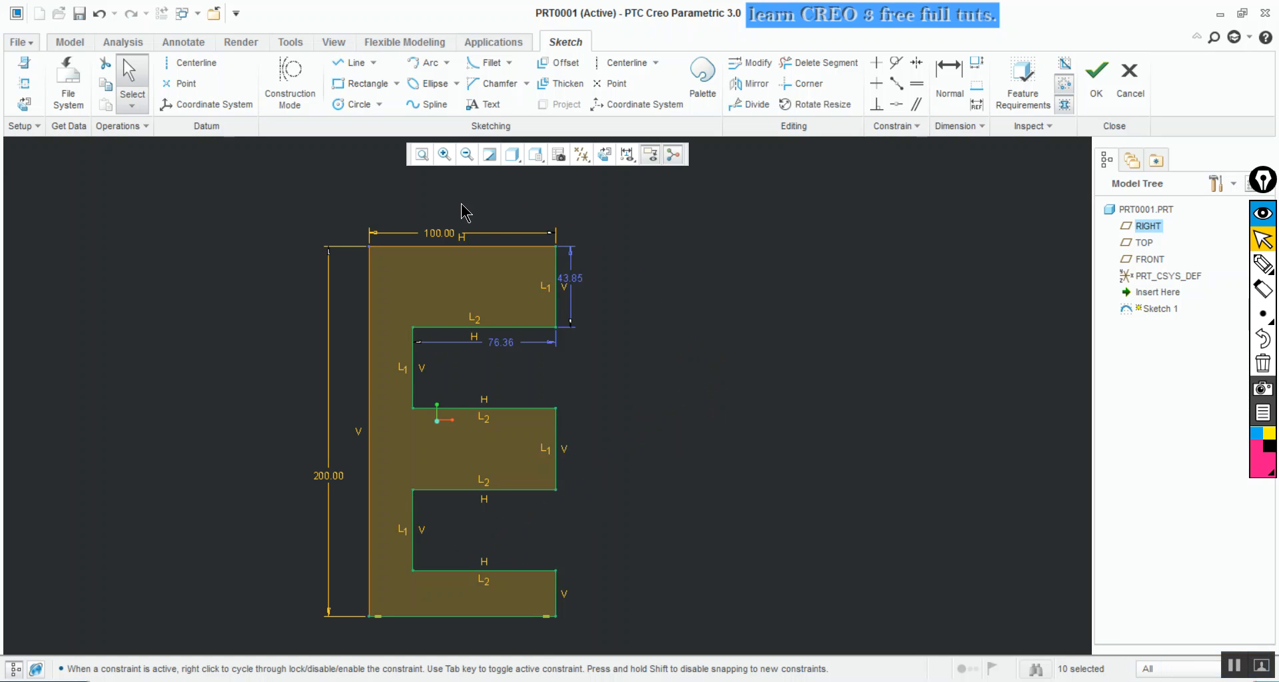
Set the E profile's upper arm height to 40 and its upper notch depth to 60
{"action": "double_click", "coordinate": [584, 286]}
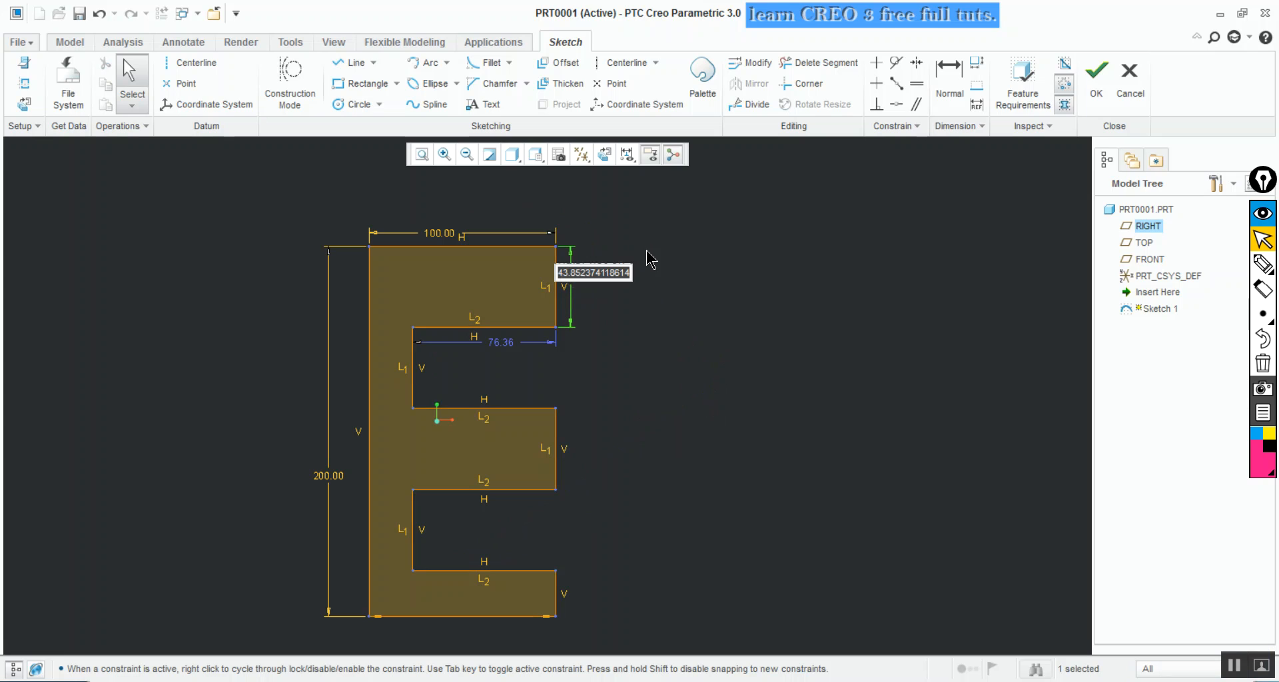
{"action": "type", "text": "40"}
{"action": "key", "text": "Return"}
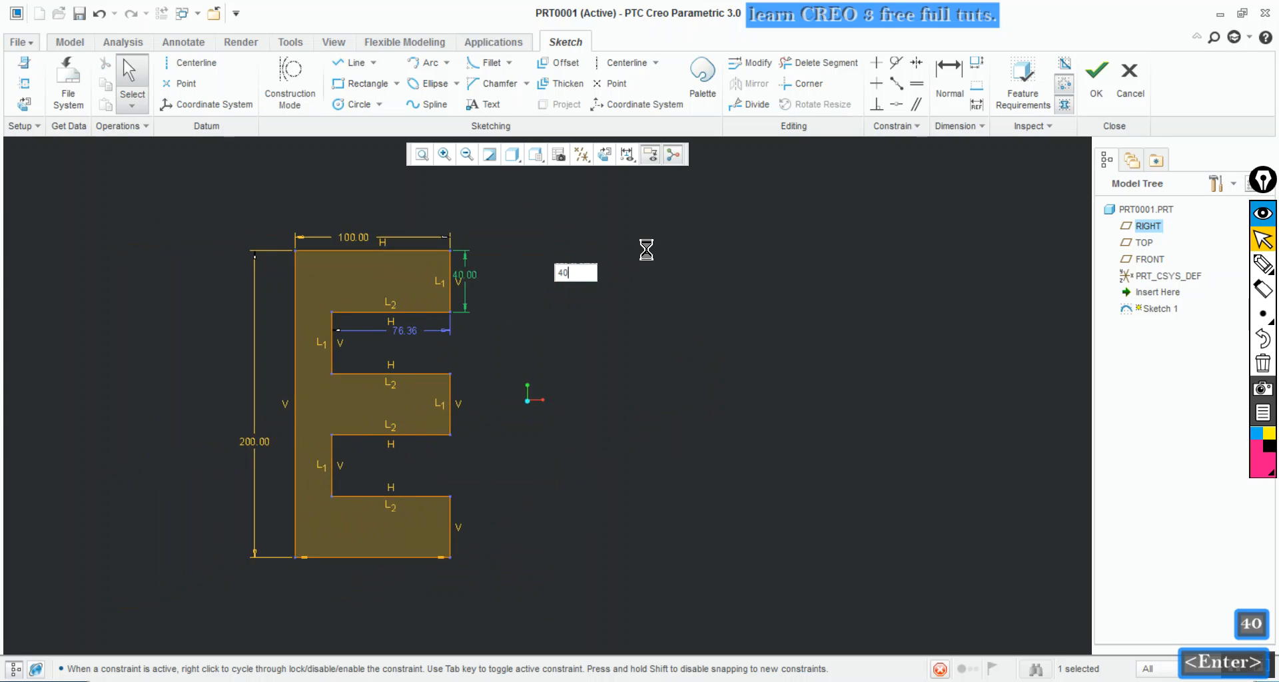
{"action": "double_click", "coordinate": [446, 324]}
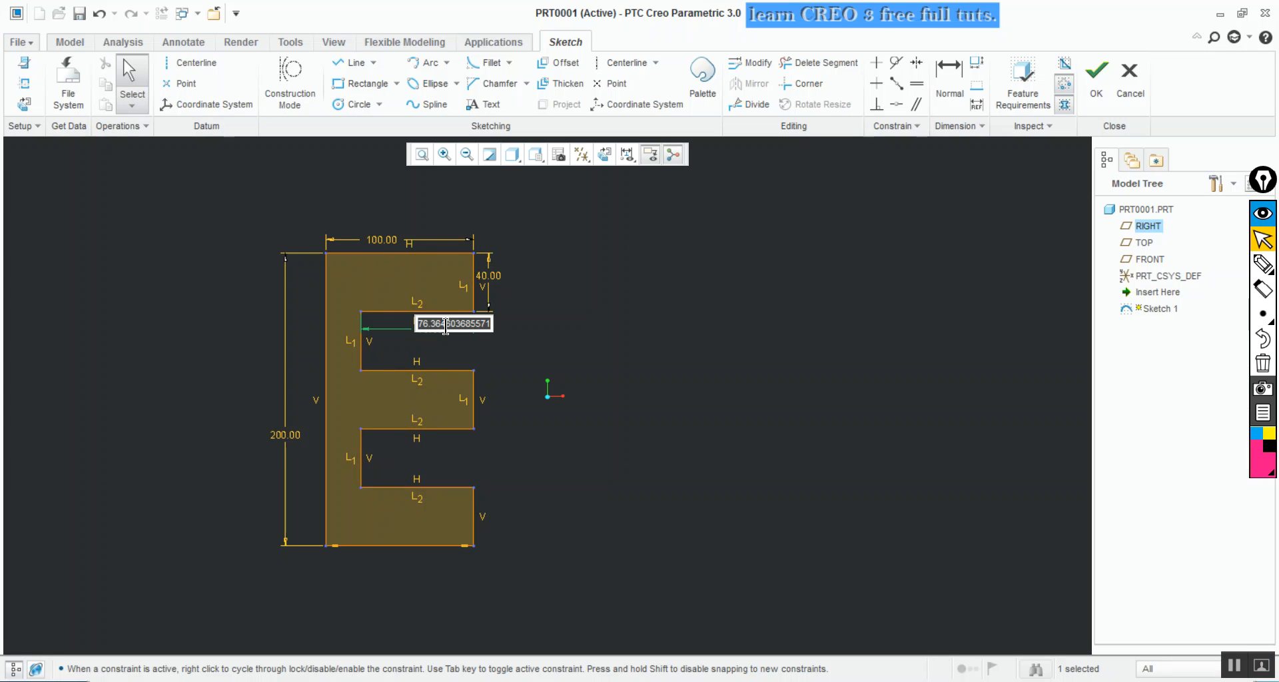
{"action": "type", "text": "60"}
{"action": "key", "text": "Return"}
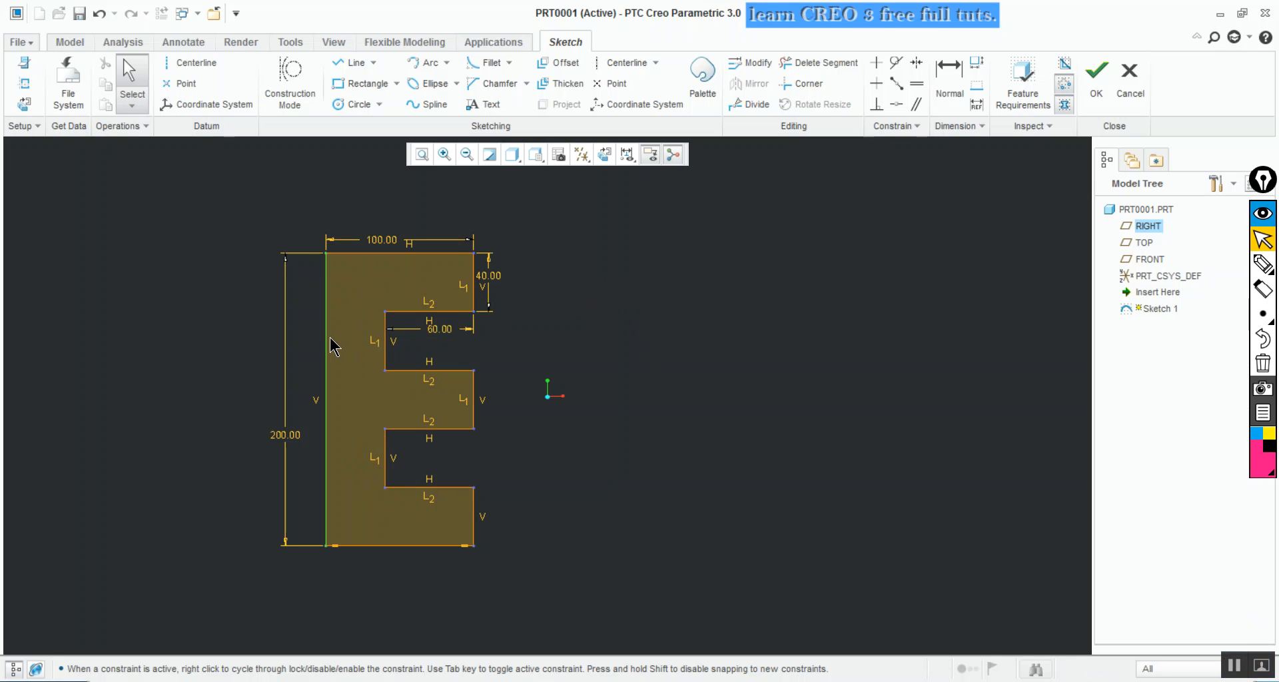
{"action": "left_click", "coordinate": [387, 351]}
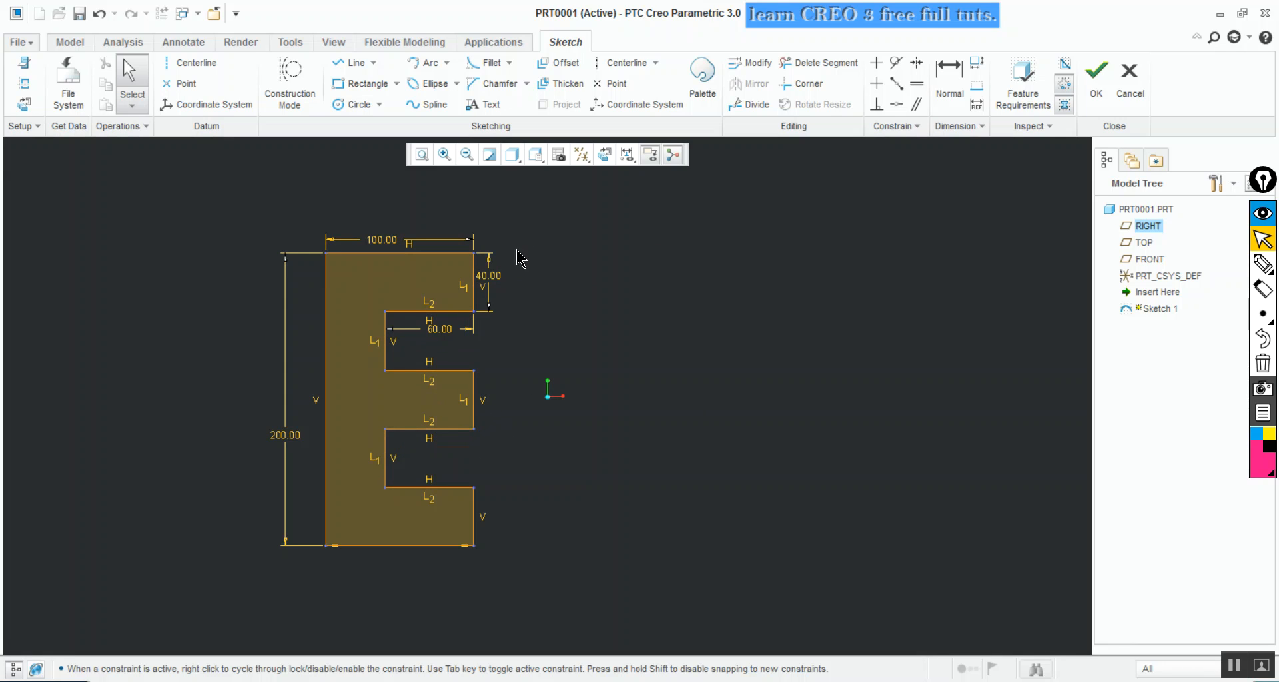
Delete the whole E profile and start a new line chain with a vertical about 225 long and a bottom horizontal about 102 long
{"action": "mouse_move", "coordinate": [600, 197]}
{"action": "left_mouse_down"}
{"action": "mouse_move", "coordinate": [235, 445]}
{"action": "mouse_move", "coordinate": [142, 577]}
{"action": "left_mouse_up"}
{"action": "key", "text": "Delete"}
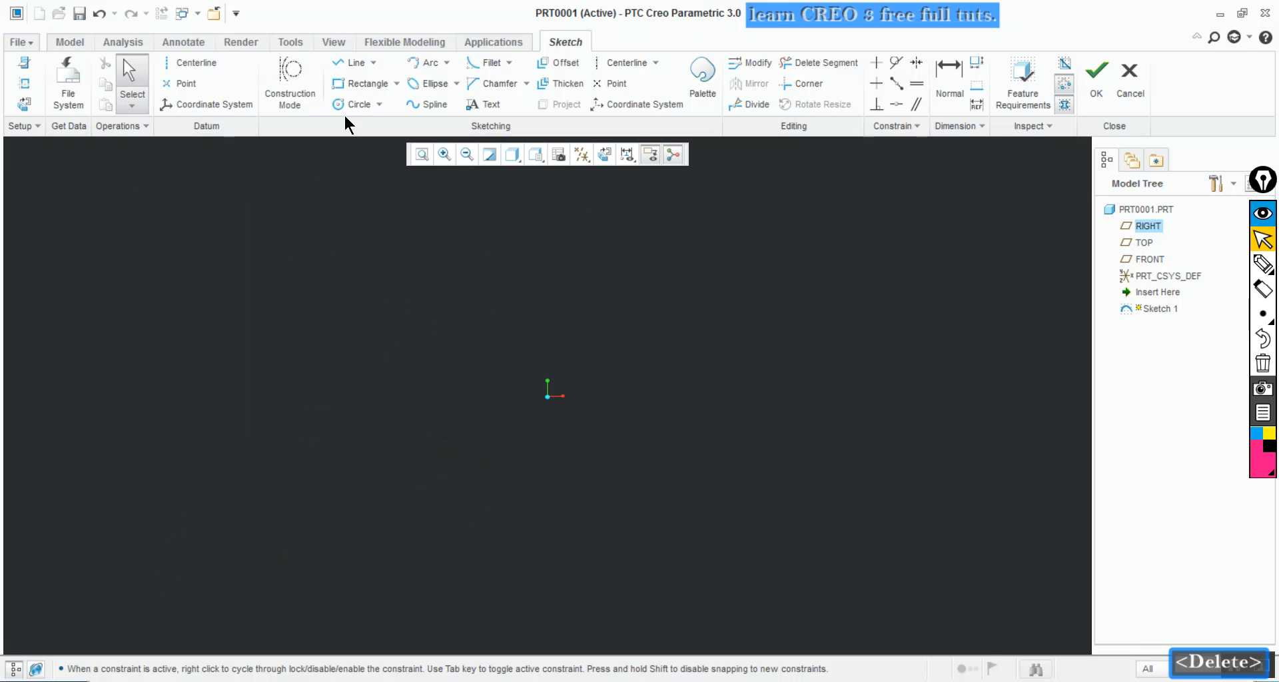
{"action": "left_click", "coordinate": [342, 62]}
{"action": "left_click", "coordinate": [299, 252]}
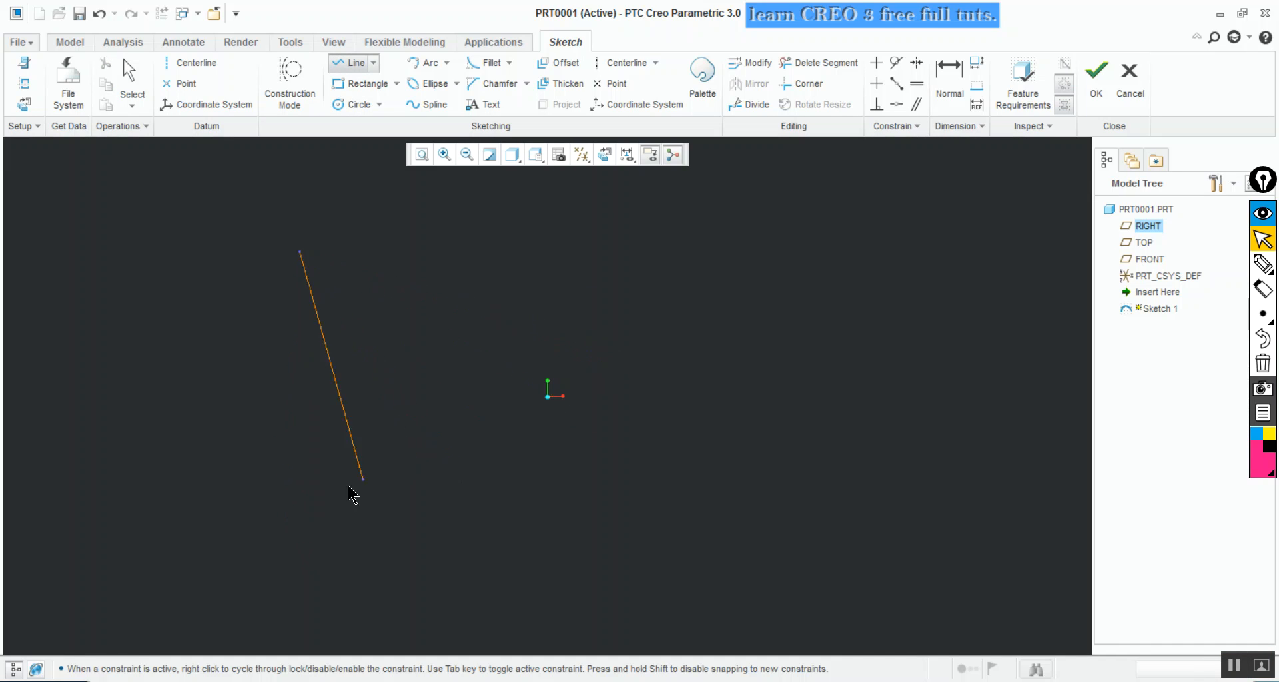
{"action": "left_click", "coordinate": [299, 582]}
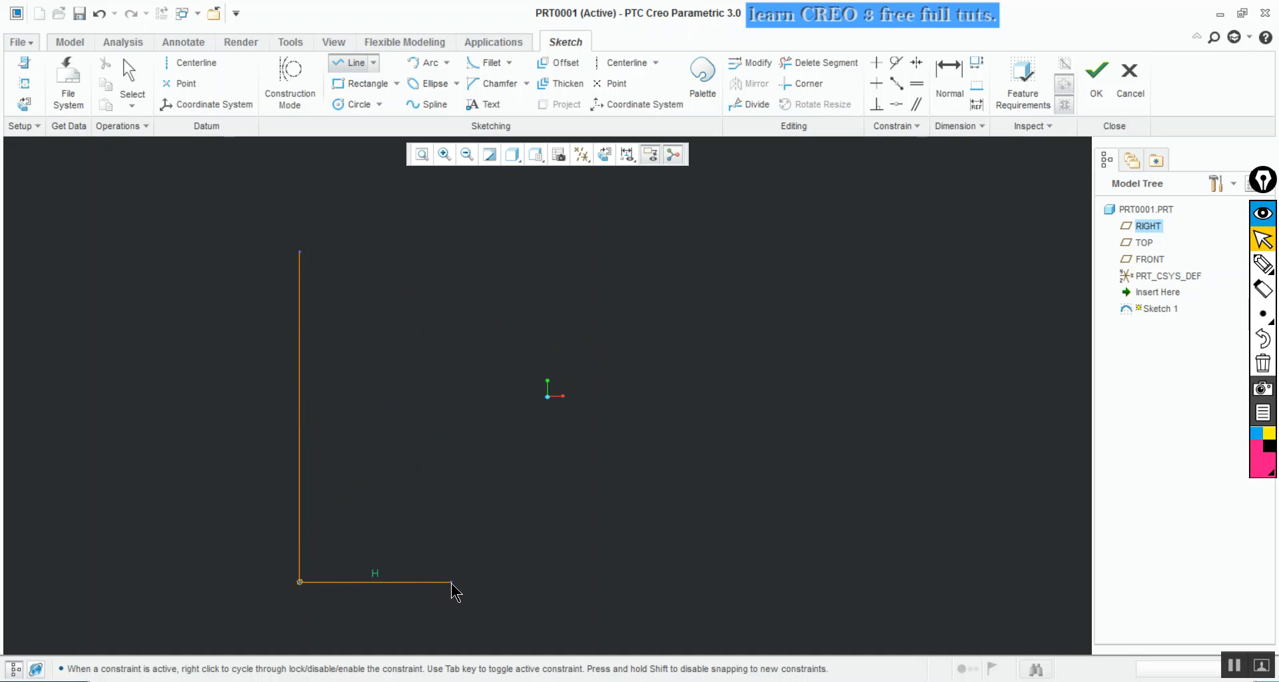
{"action": "left_click", "coordinate": [452, 582]}
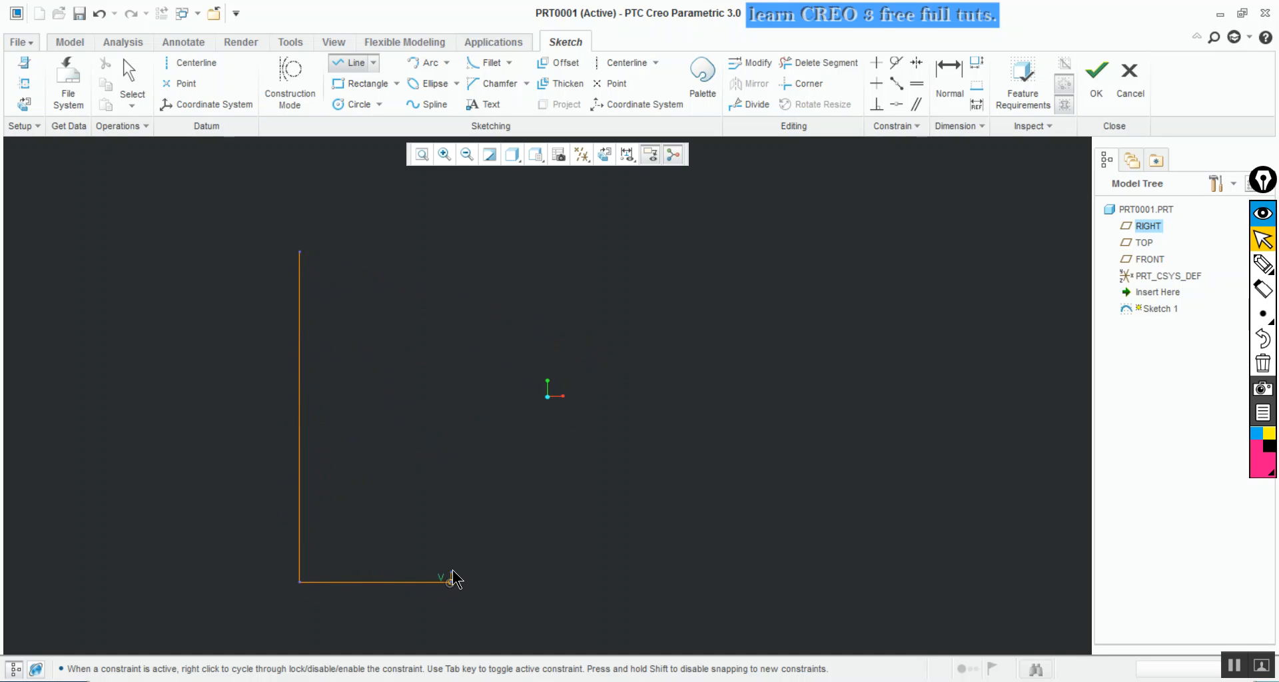
Continue the chain up about 32, inward about 78, up about 40, and outward with an equal-length horizontal, then end it
{"action": "left_click", "coordinate": [451, 535]}
{"action": "left_click", "coordinate": [337, 535]}
{"action": "left_click", "coordinate": [335, 477]}
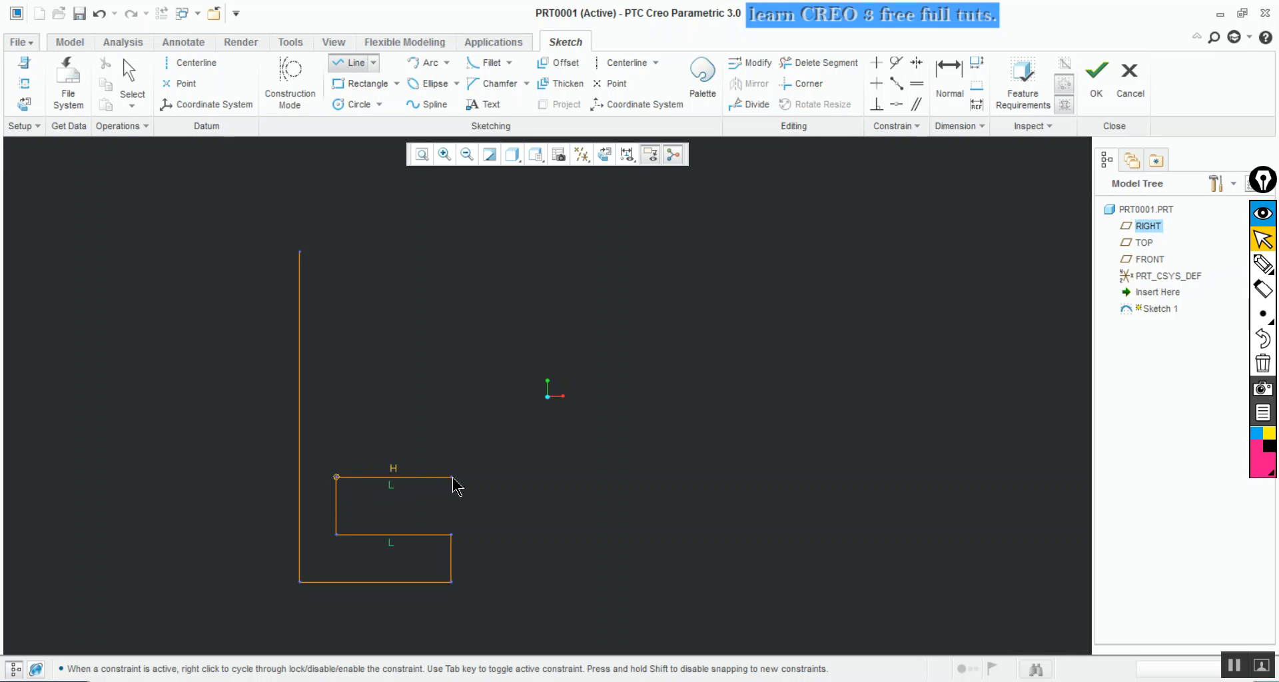
{"action": "left_click", "coordinate": [452, 477]}
{"action": "middle_click", "coordinate": [443, 386]}
{"action": "middle_click", "coordinate": [444, 388]}
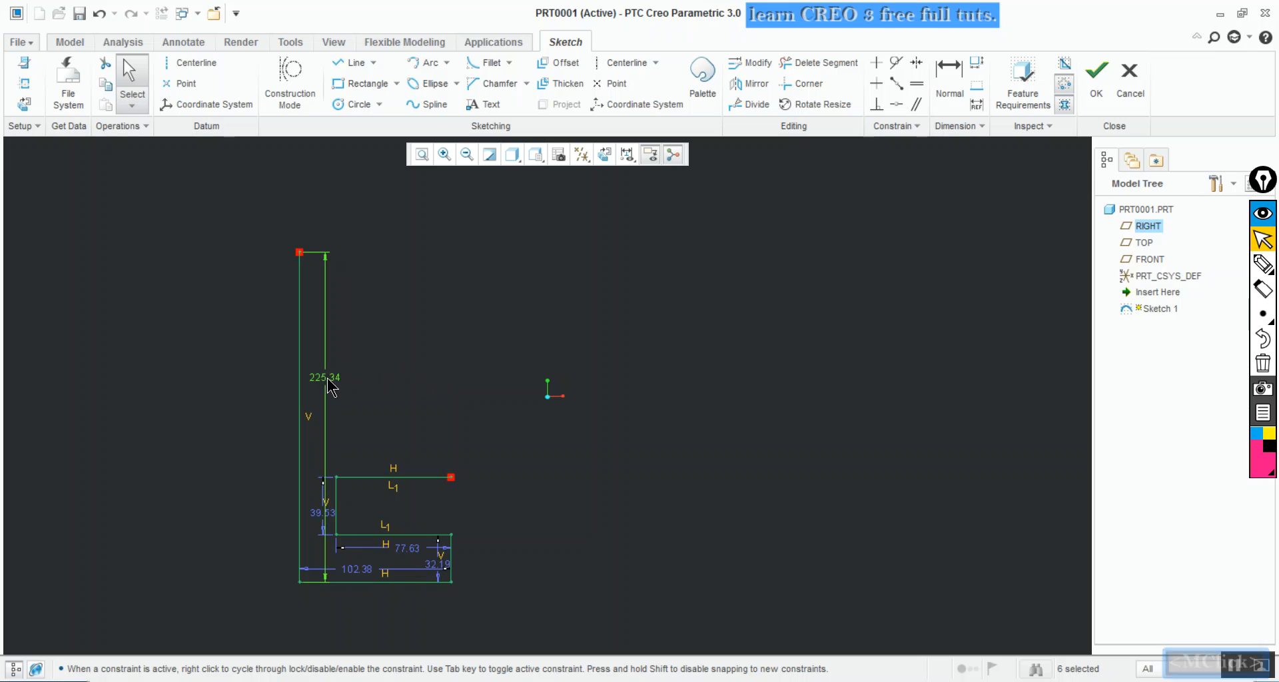
Move the long vertical's and bottom line's dimensions outside the profile and set them to 200 and 100
{"action": "left_click_drag", "start_coordinate": [333, 377], "coordinate": [274, 381]}
{"action": "double_click", "coordinate": [276, 377]}
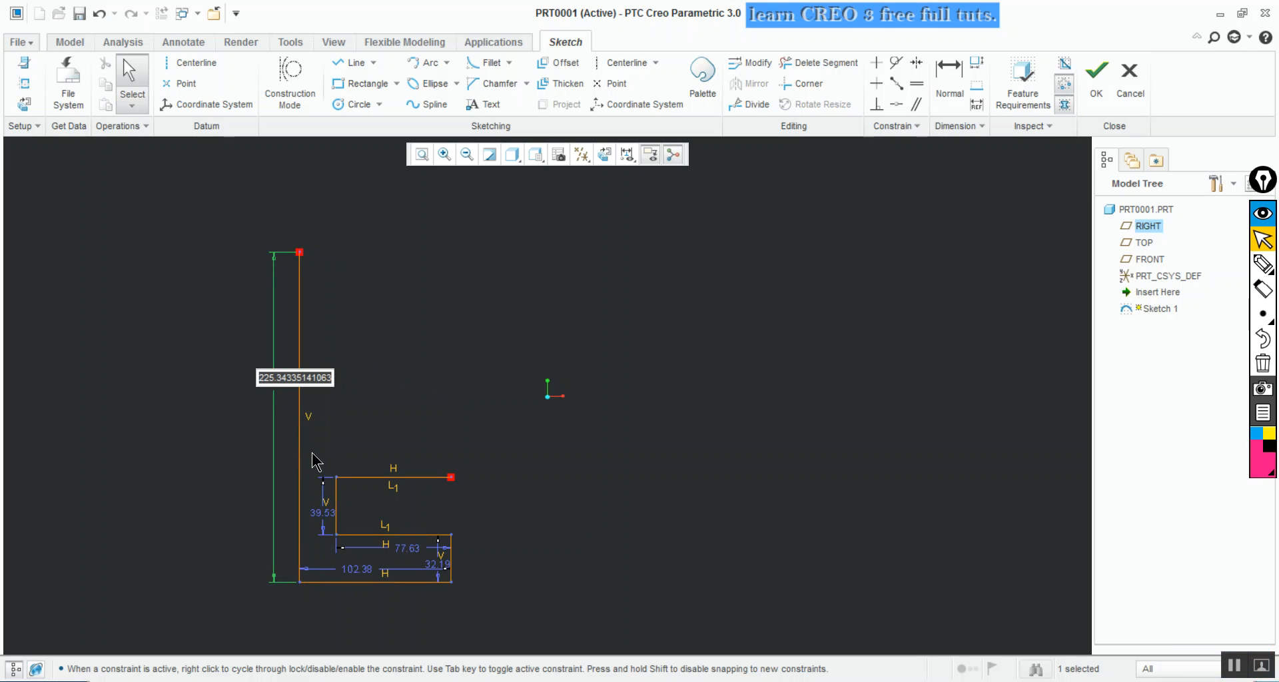
{"action": "type", "text": "200"}
{"action": "key", "text": "Return"}
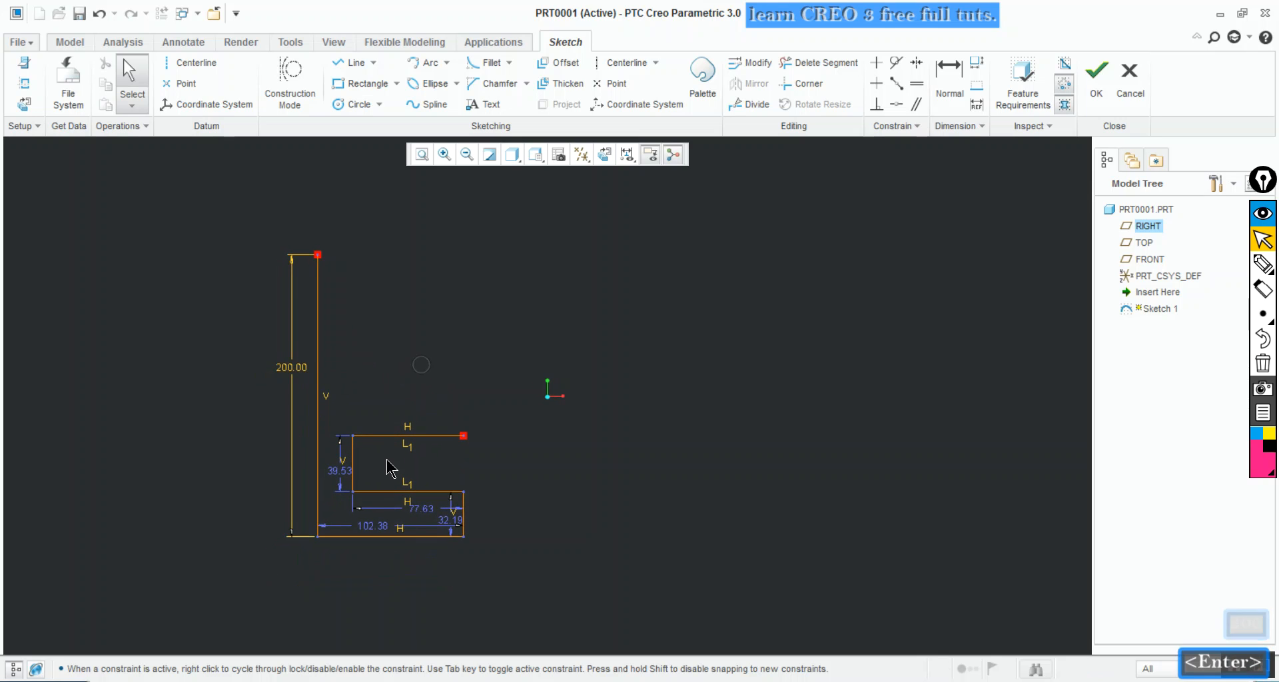
{"action": "left_click_drag", "start_coordinate": [376, 527], "coordinate": [381, 568]}
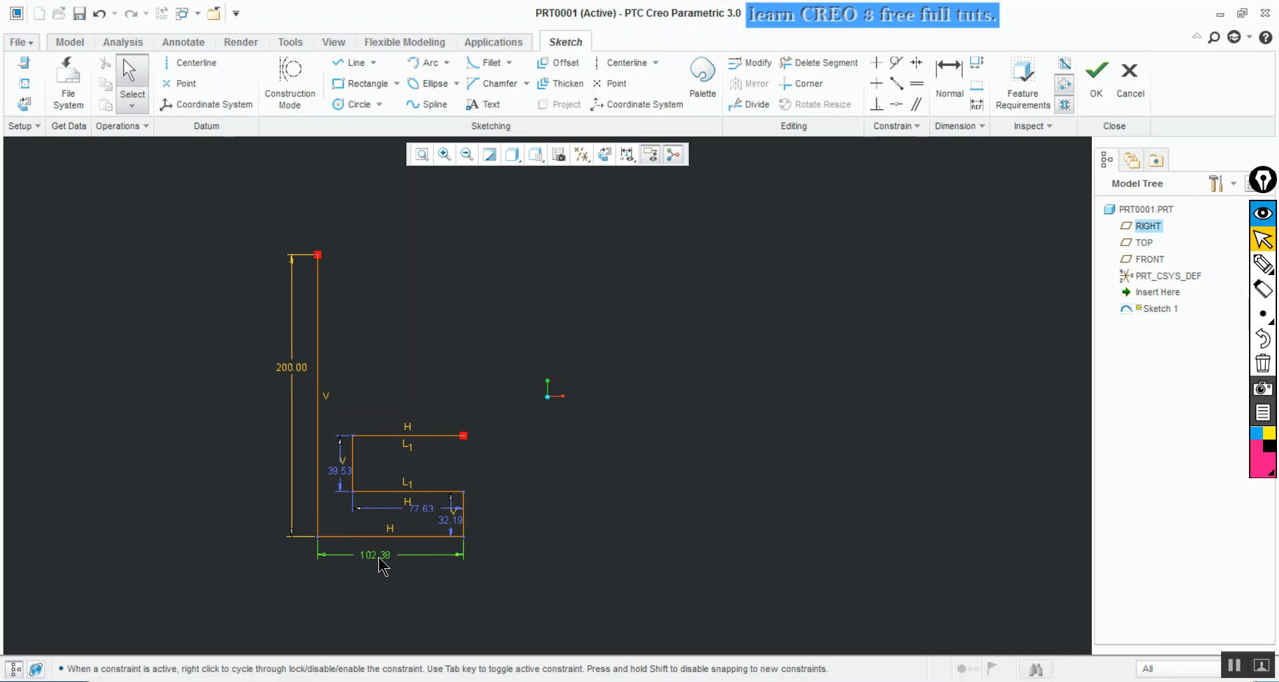
{"action": "double_click", "coordinate": [377, 556]}
{"action": "type", "text": "100"}
{"action": "key", "text": "Return"}
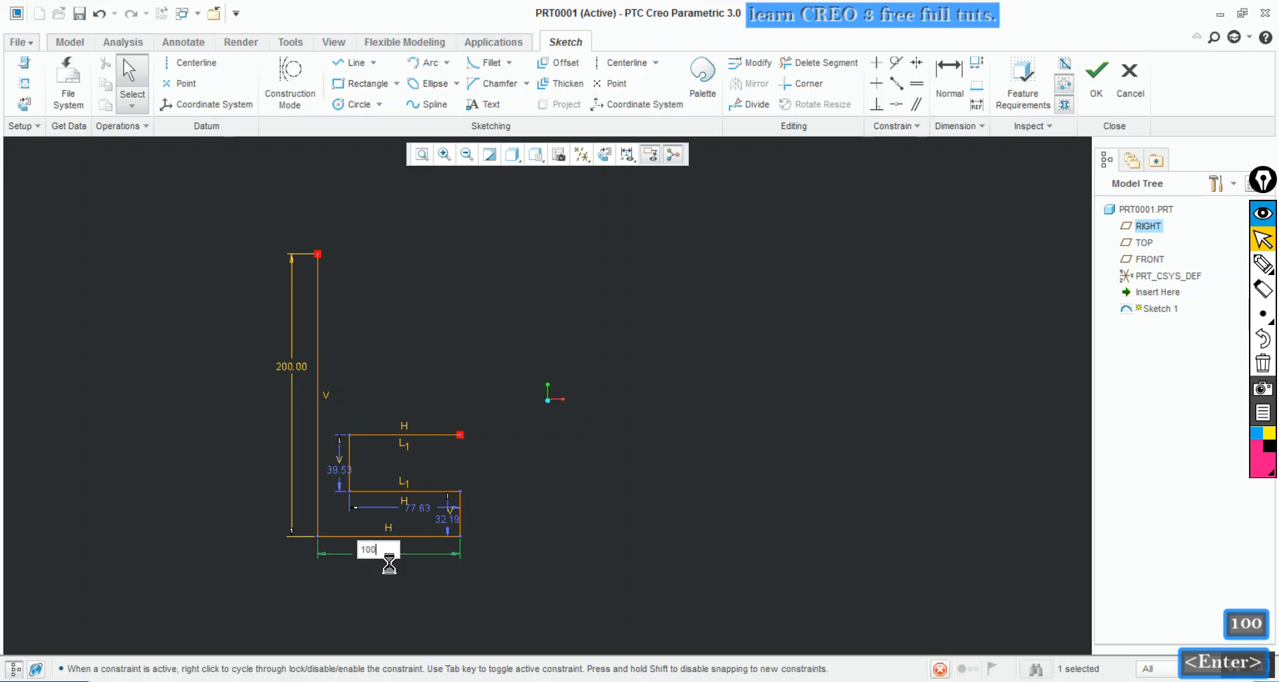
Set the bottom arm's height to 40 and, with its dimension moved into the notch, the arm's inner length to 60
{"action": "double_click", "coordinate": [456, 522]}
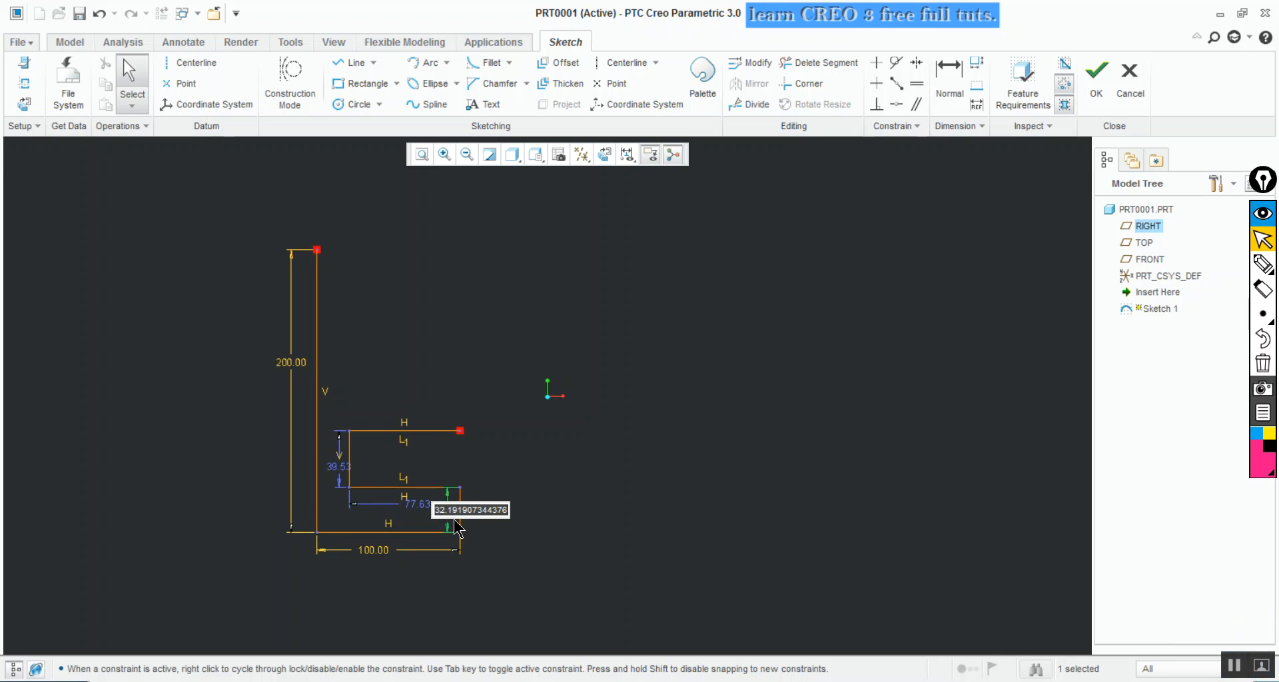
{"action": "type", "text": "40"}
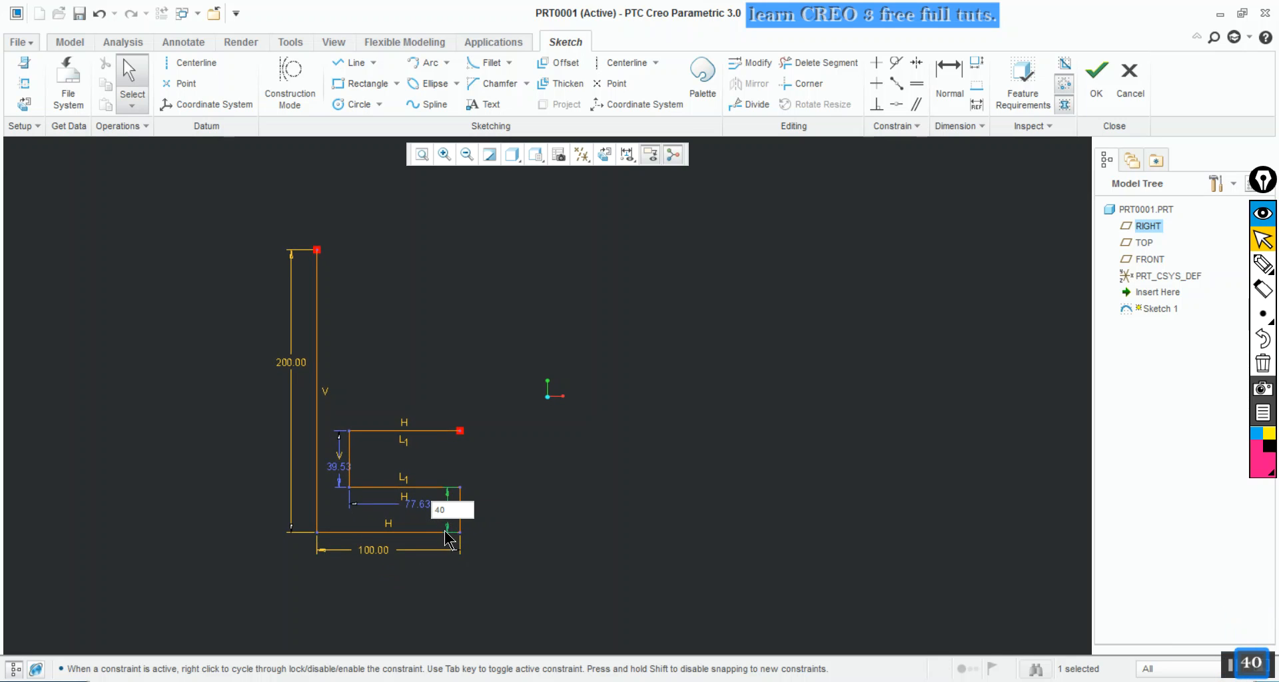
{"action": "key", "text": "Return"}
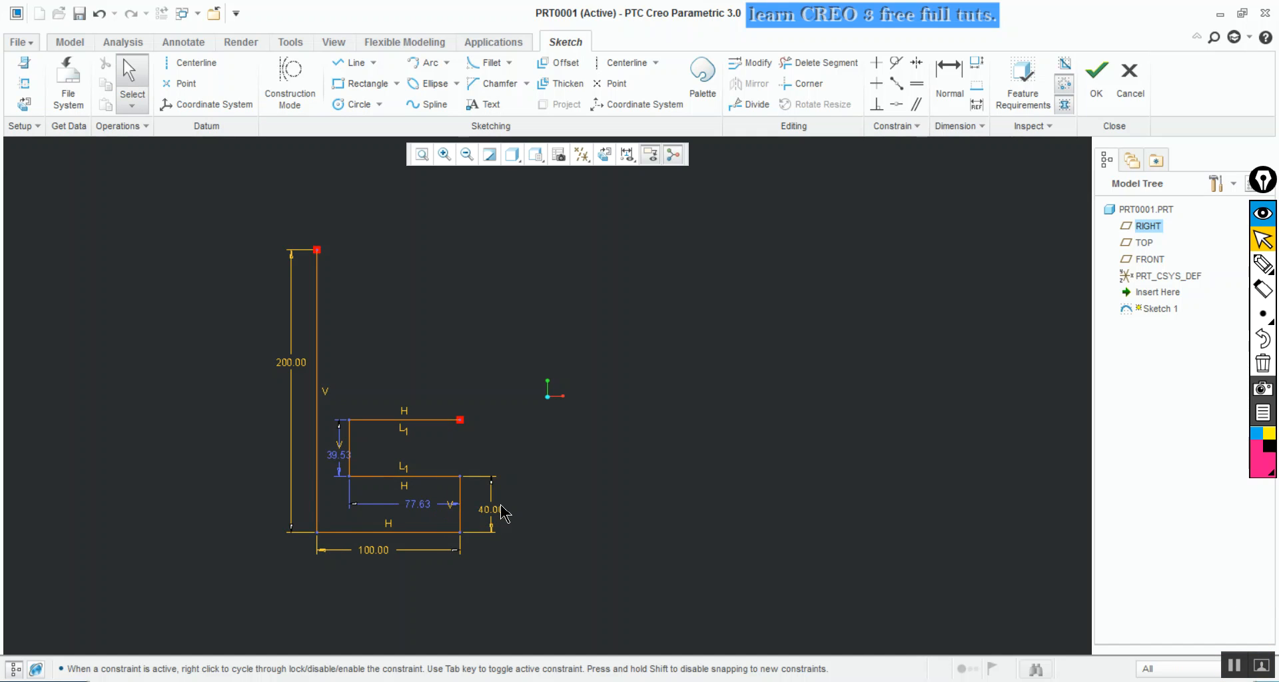
{"action": "left_click_drag", "start_coordinate": [419, 508], "coordinate": [423, 466]}
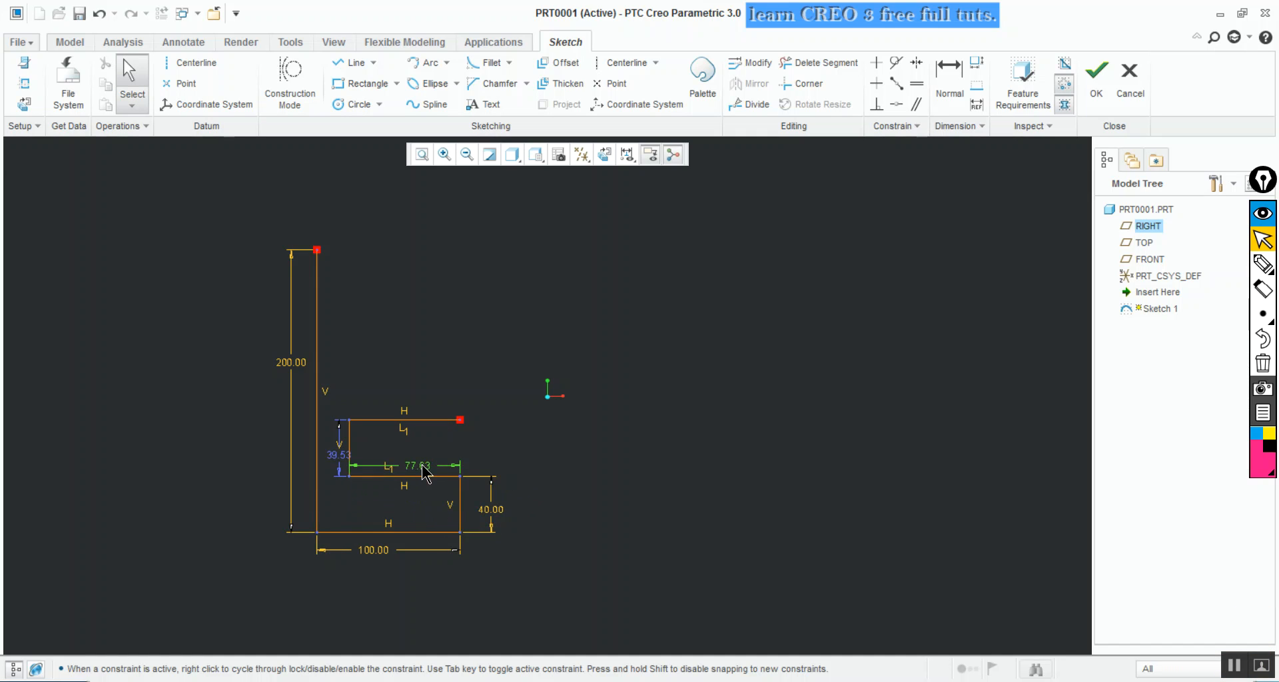
{"action": "double_click", "coordinate": [419, 467]}
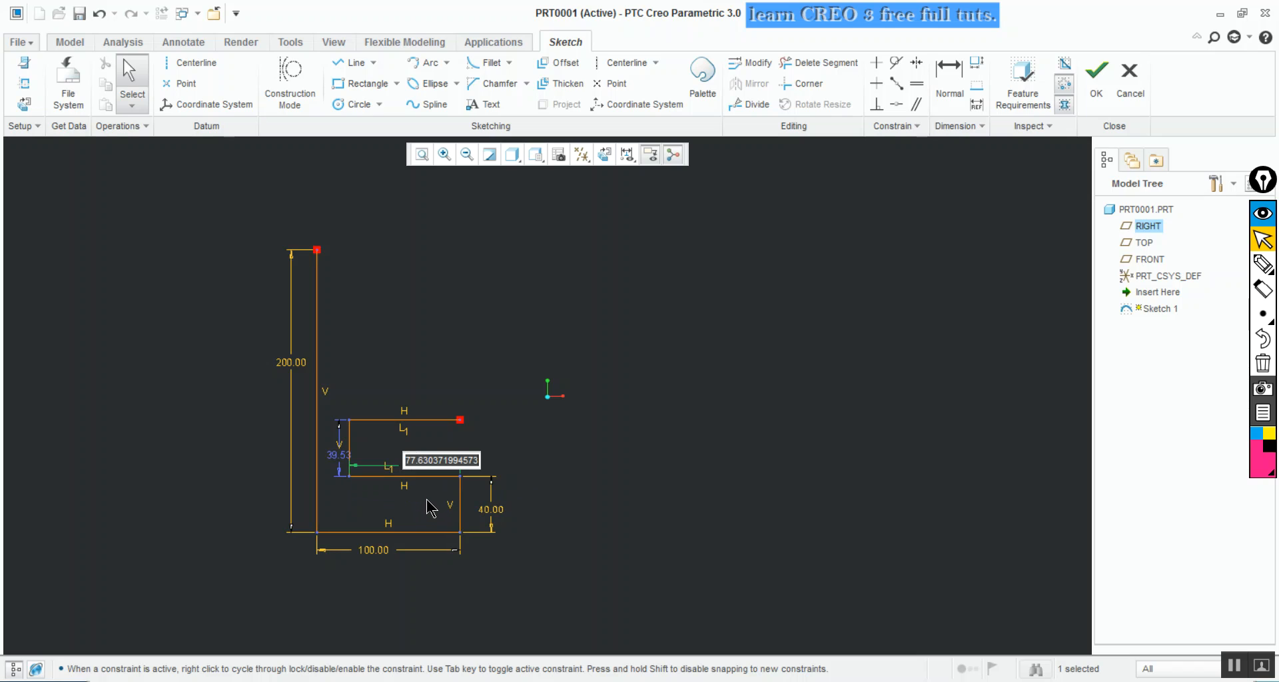
{"action": "type", "text": "60"}
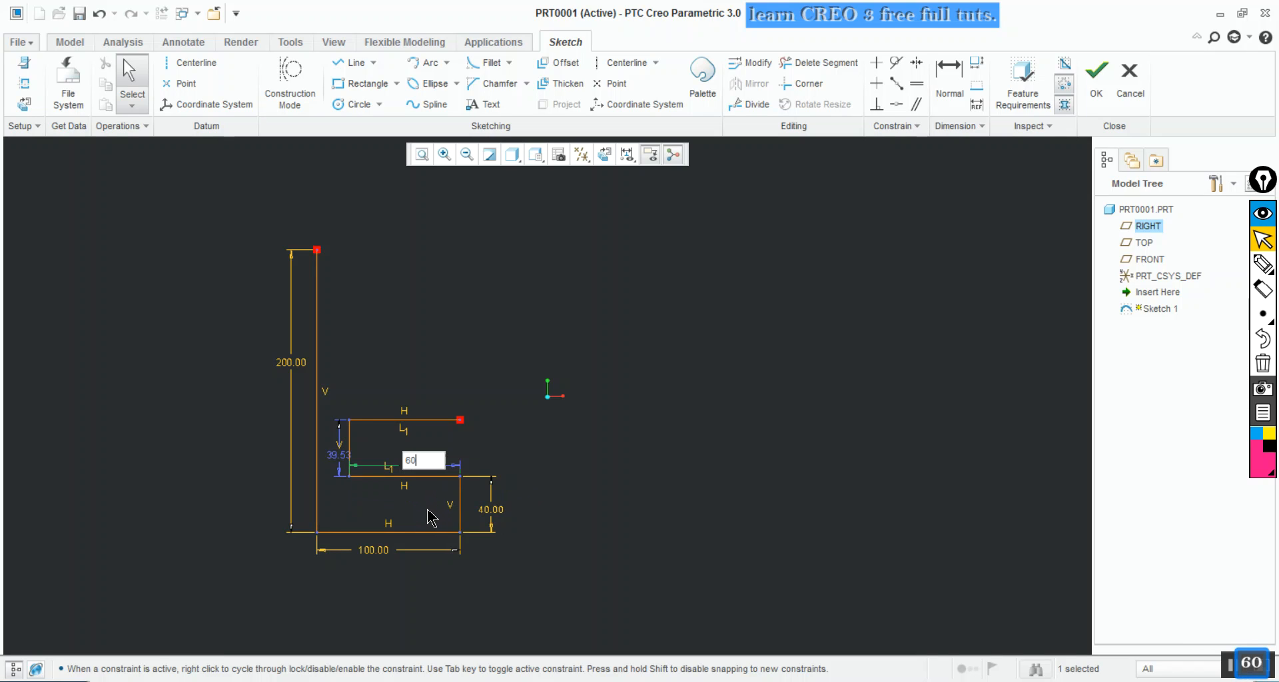
{"action": "key", "text": "Return"}
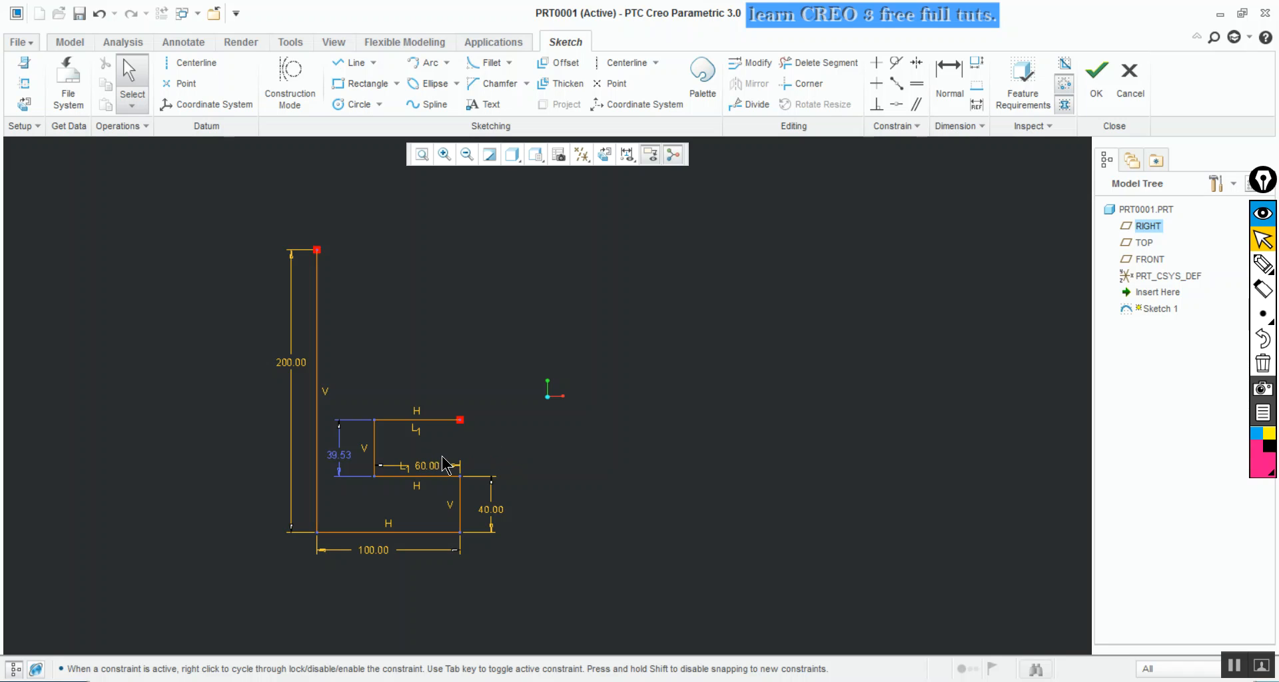
Set the lower notch's height to 40
{"action": "left_click", "coordinate": [343, 458]}
{"action": "double_click", "coordinate": [343, 459]}
{"action": "type", "text": "4"}
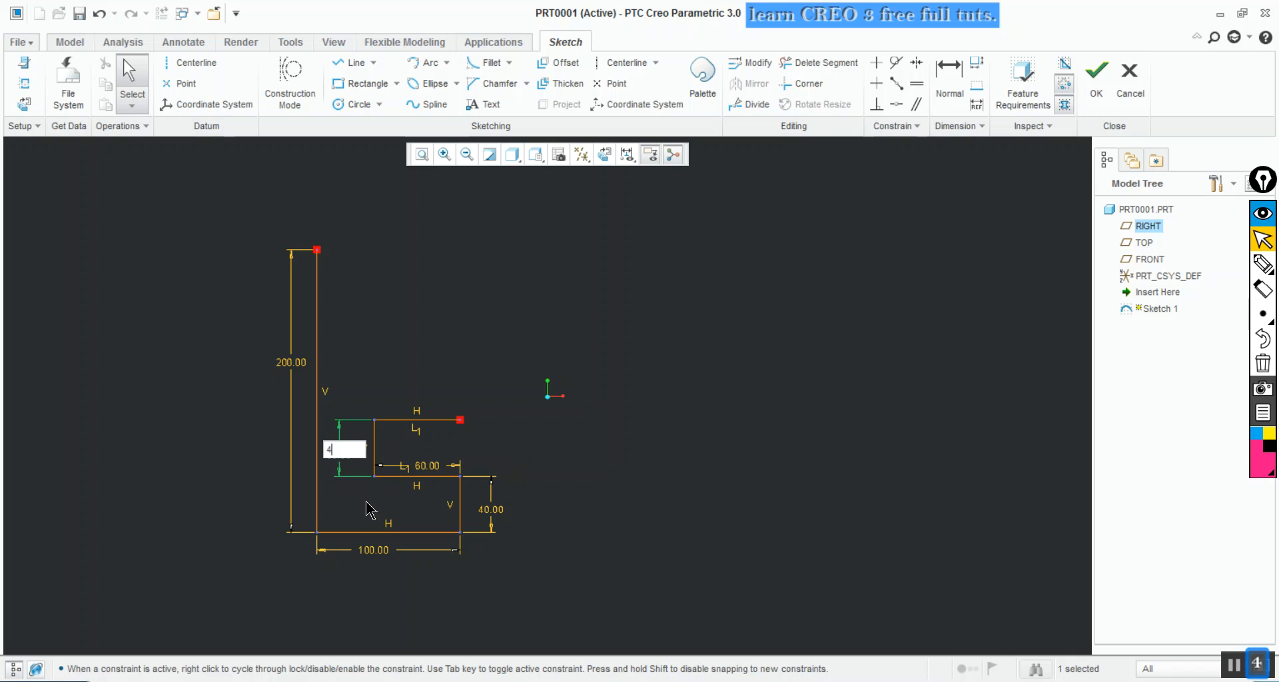
{"action": "type", "text": "0"}
{"action": "key", "text": "Return"}
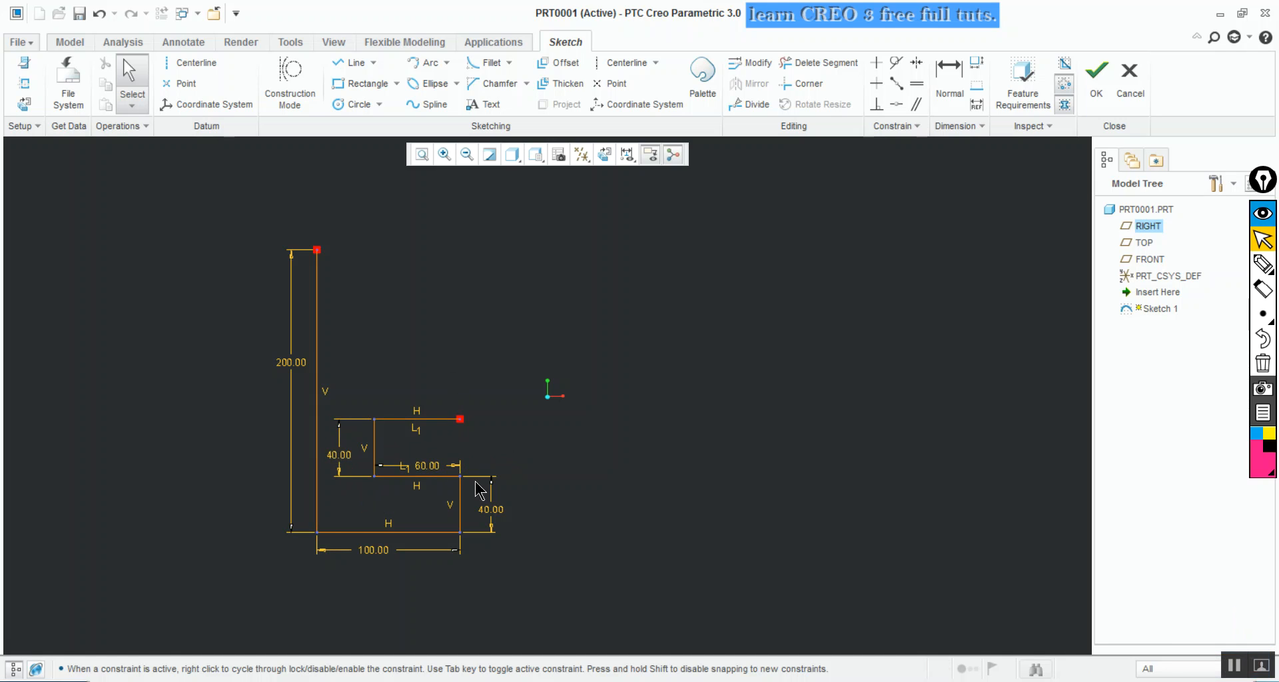
Draw chained lines from the lower notch's open end around the middle arm and up the upper notch, matching the lower segments' lengths
{"action": "left_click", "coordinate": [375, 447]}
{"action": "left_click", "coordinate": [354, 64]}
{"action": "left_click", "coordinate": [459, 419]}
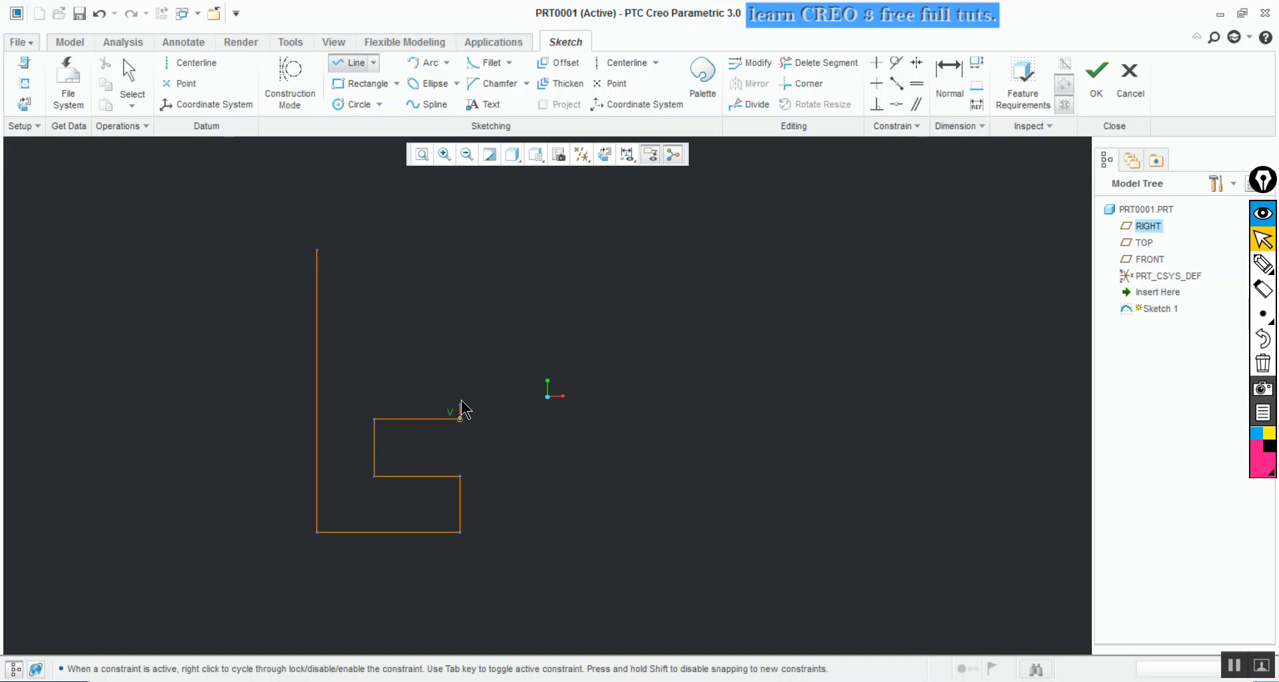
{"action": "left_click", "coordinate": [460, 363]}
{"action": "left_click", "coordinate": [374, 363]}
{"action": "left_click", "coordinate": [374, 307]}
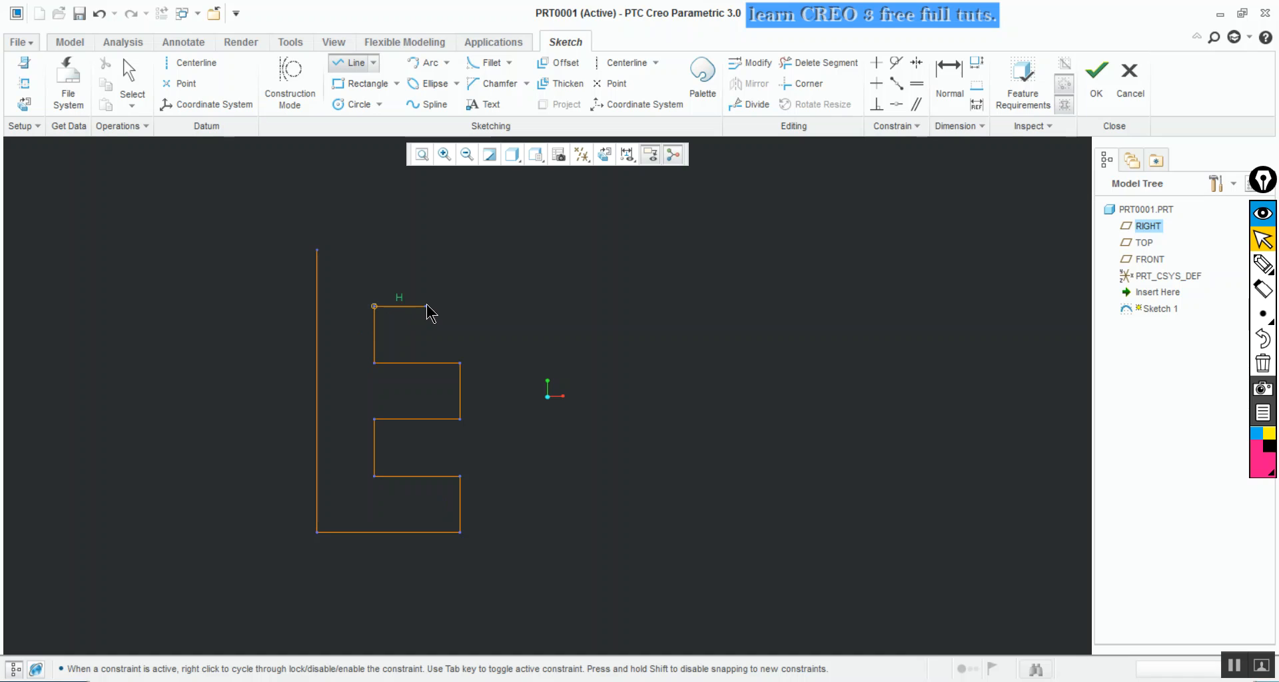
Continue the chain around the top arm with equal-length segments and close the E outline at the long vertical's upper end
{"action": "left_click", "coordinate": [460, 307]}
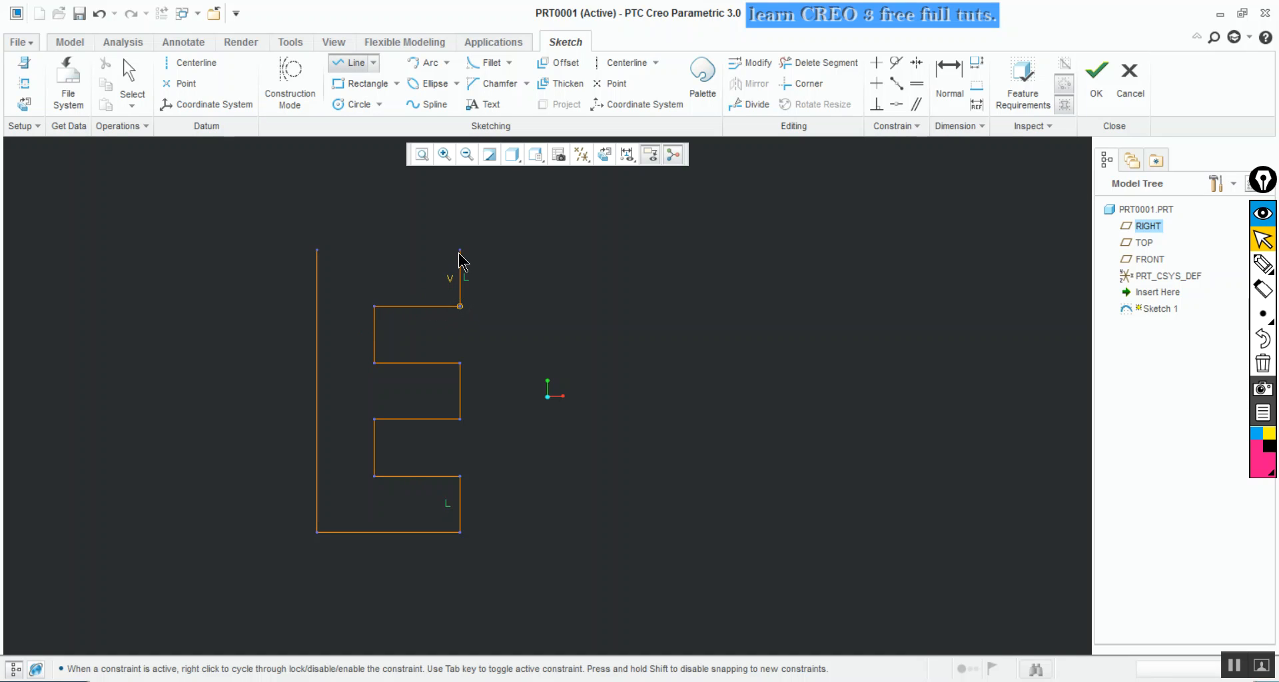
{"action": "left_click", "coordinate": [459, 251]}
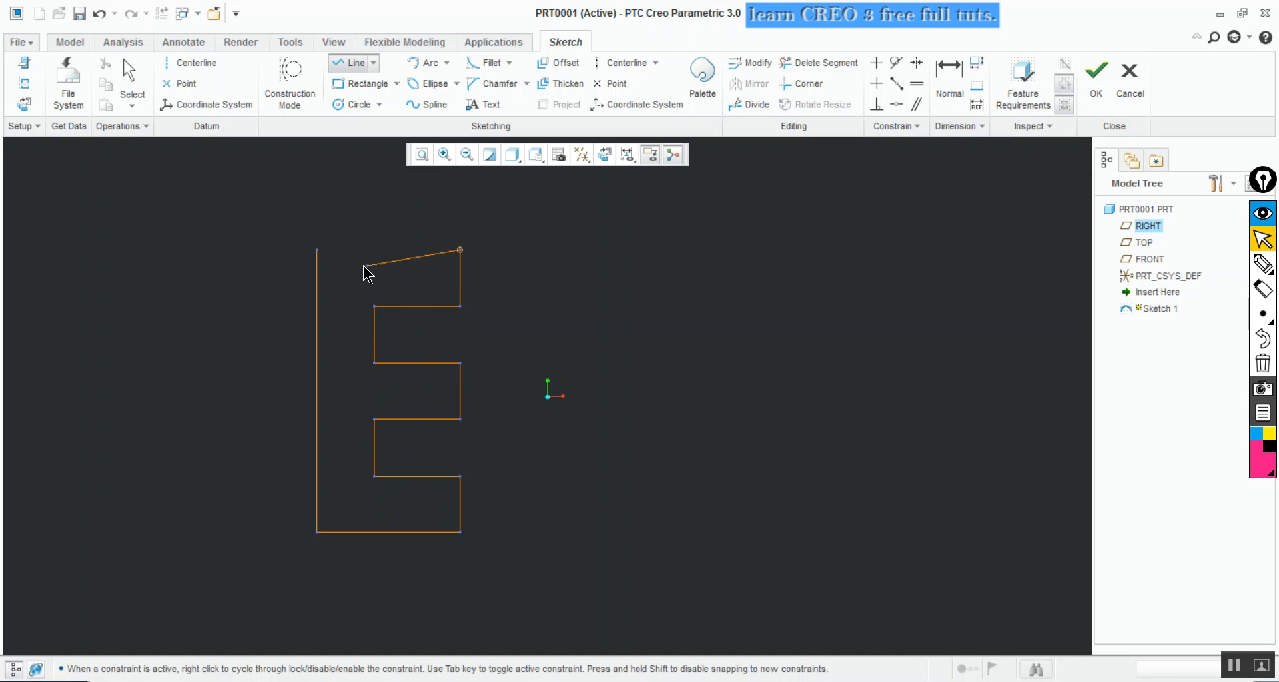
{"action": "left_click", "coordinate": [317, 250]}
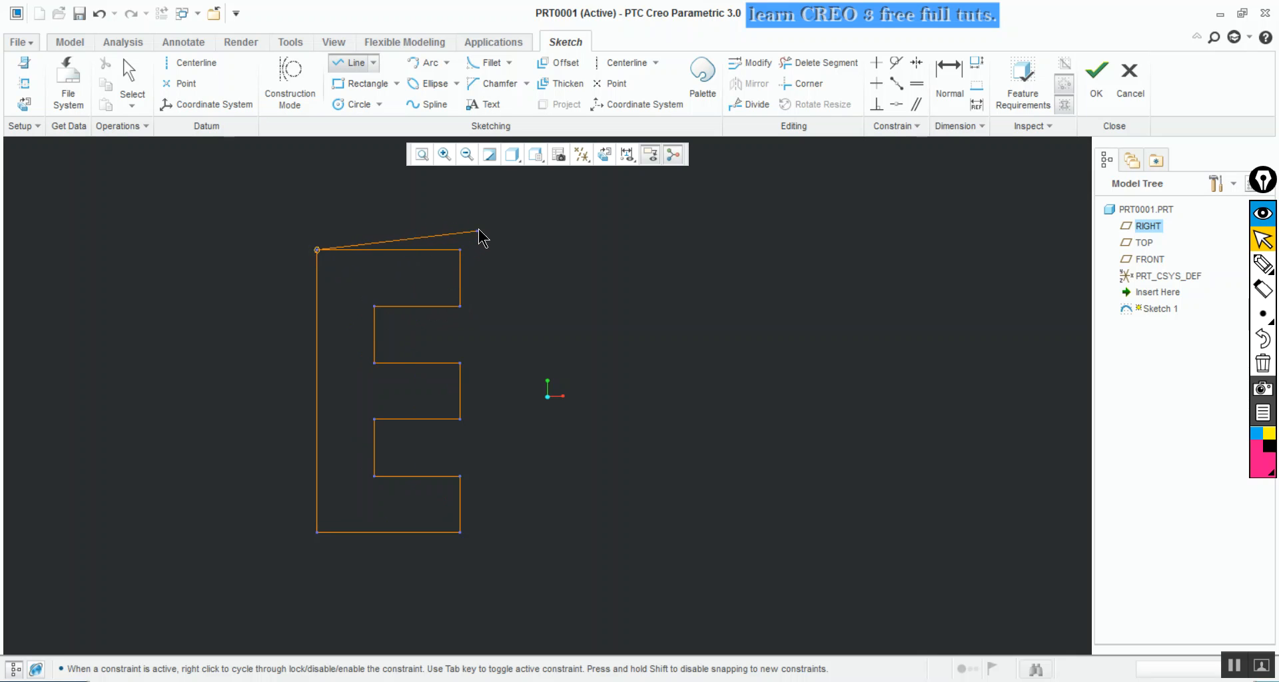
{"action": "middle_click", "coordinate": [480, 236]}
{"action": "middle_click", "coordinate": [493, 223]}
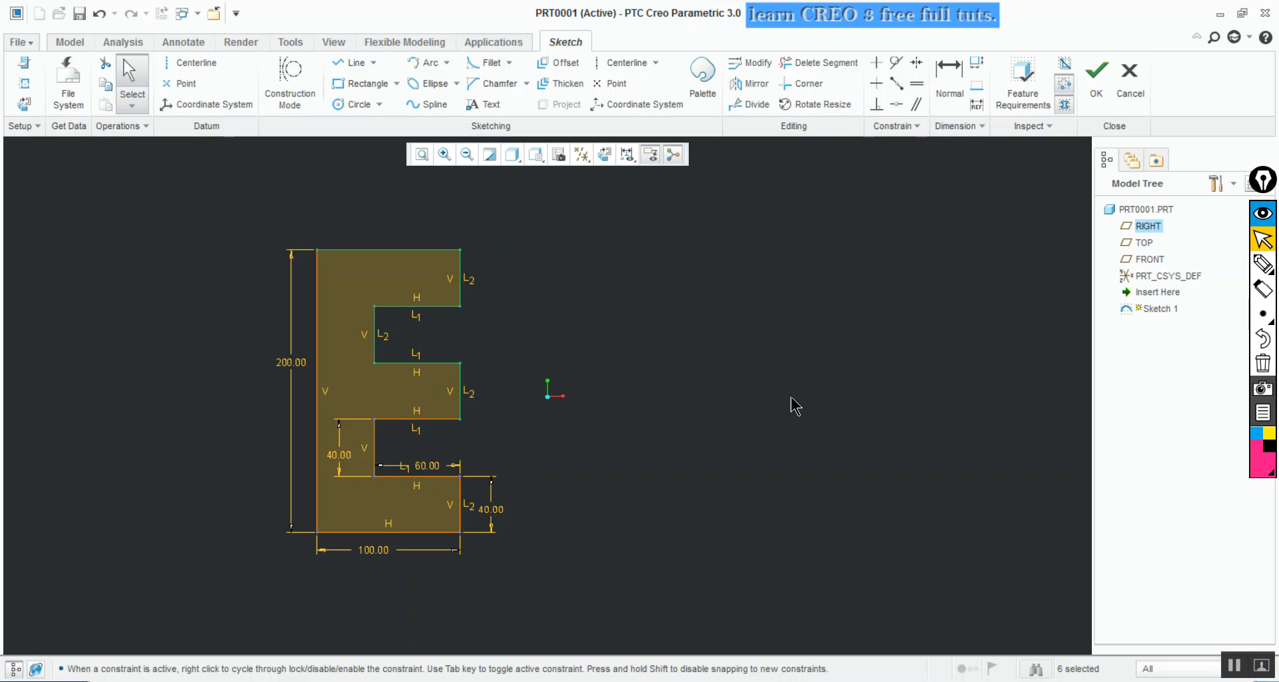
{"action": "left_click", "coordinate": [731, 339]}
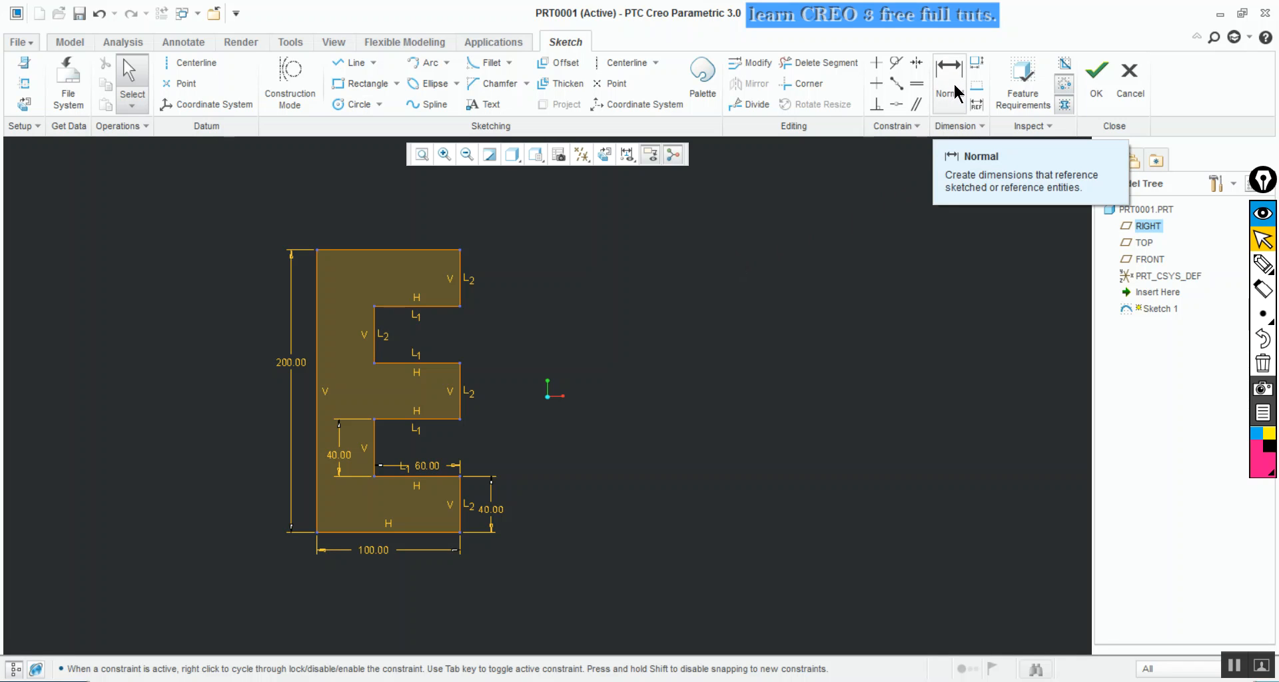
{"action": "key", "text": "ctrl+shift+p"}
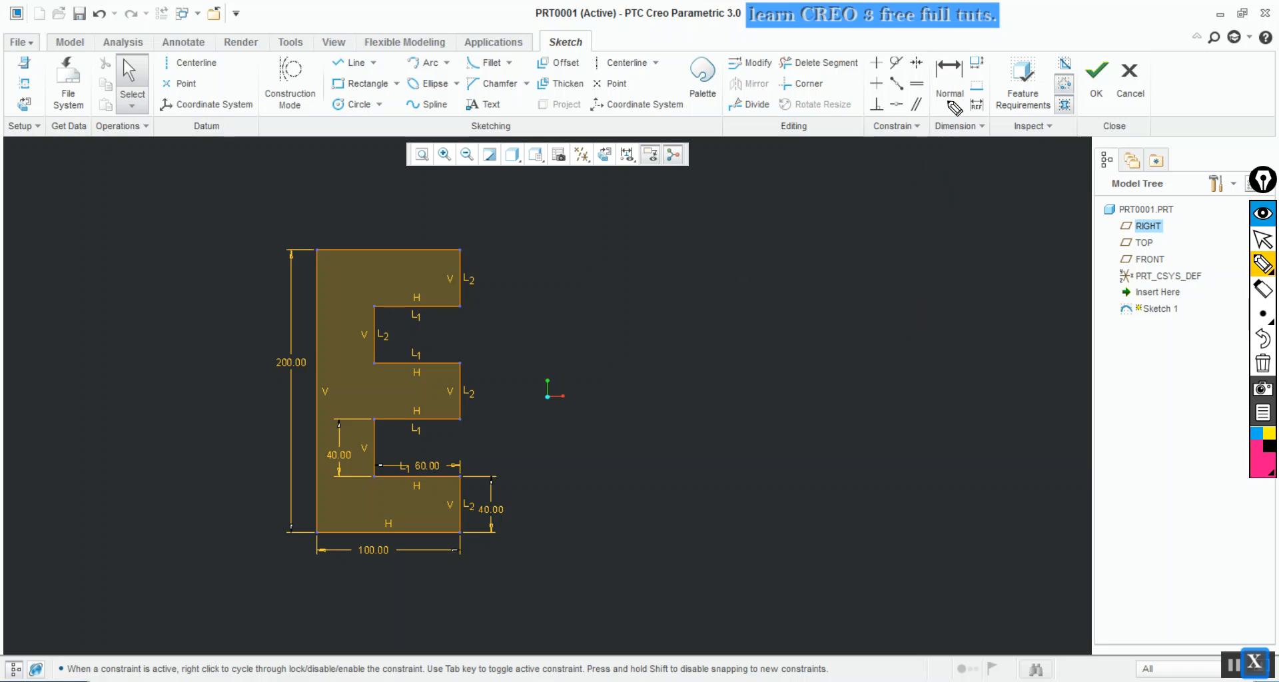
{"action": "mouse_move", "coordinate": [919, 42]}
{"action": "left_mouse_down"}
{"action": "mouse_move", "coordinate": [966, 41]}
{"action": "mouse_move", "coordinate": [969, 124]}
{"action": "mouse_move", "coordinate": [928, 124]}
{"action": "mouse_move", "coordinate": [926, 43]}
{"action": "left_mouse_up"}
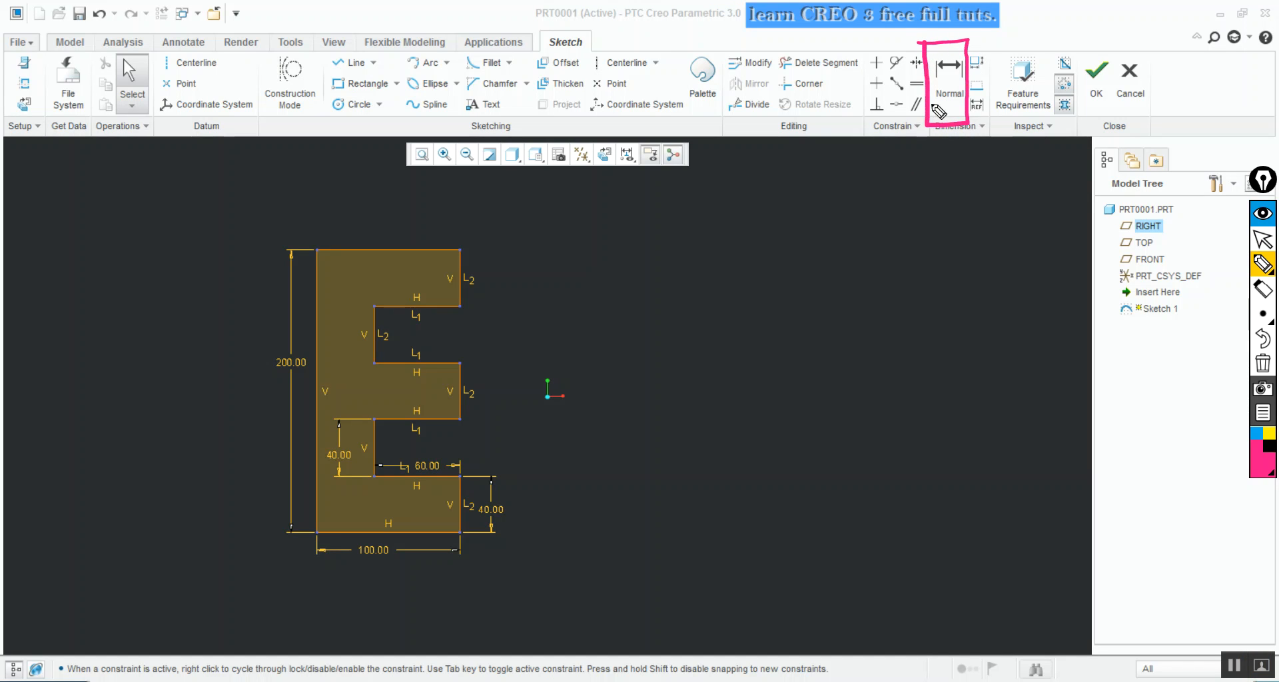
{"action": "mouse_move", "coordinate": [946, 128]}
{"action": "left_mouse_down"}
{"action": "mouse_move", "coordinate": [892, 208]}
{"action": "mouse_move", "coordinate": [953, 126]}
{"action": "mouse_move", "coordinate": [943, 155]}
{"action": "left_mouse_up"}
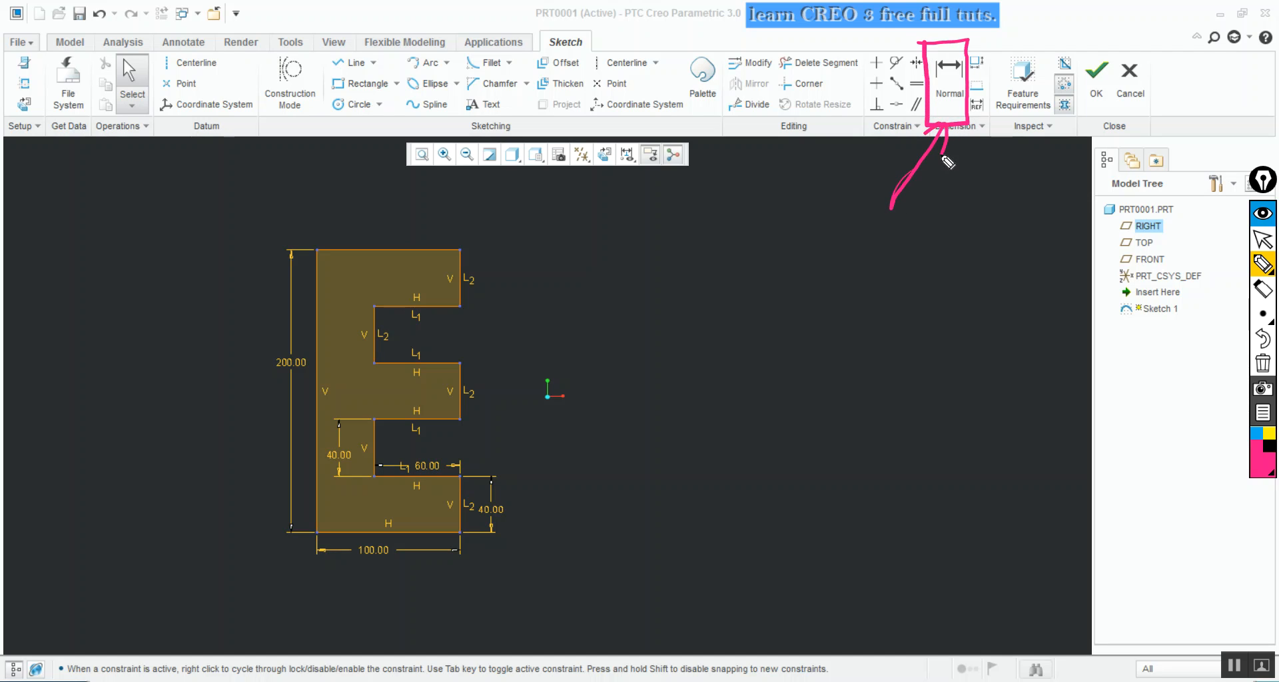
{"action": "mouse_move", "coordinate": [814, 227]}
{"action": "left_mouse_down"}
{"action": "mouse_move", "coordinate": [813, 263]}
{"action": "mouse_move", "coordinate": [799, 268]}
{"action": "left_mouse_up"}
{"action": "mouse_move", "coordinate": [858, 240]}
{"action": "left_mouse_down"}
{"action": "mouse_move", "coordinate": [858, 257]}
{"action": "mouse_move", "coordinate": [964, 251]}
{"action": "mouse_move", "coordinate": [989, 235]}
{"action": "left_mouse_up"}
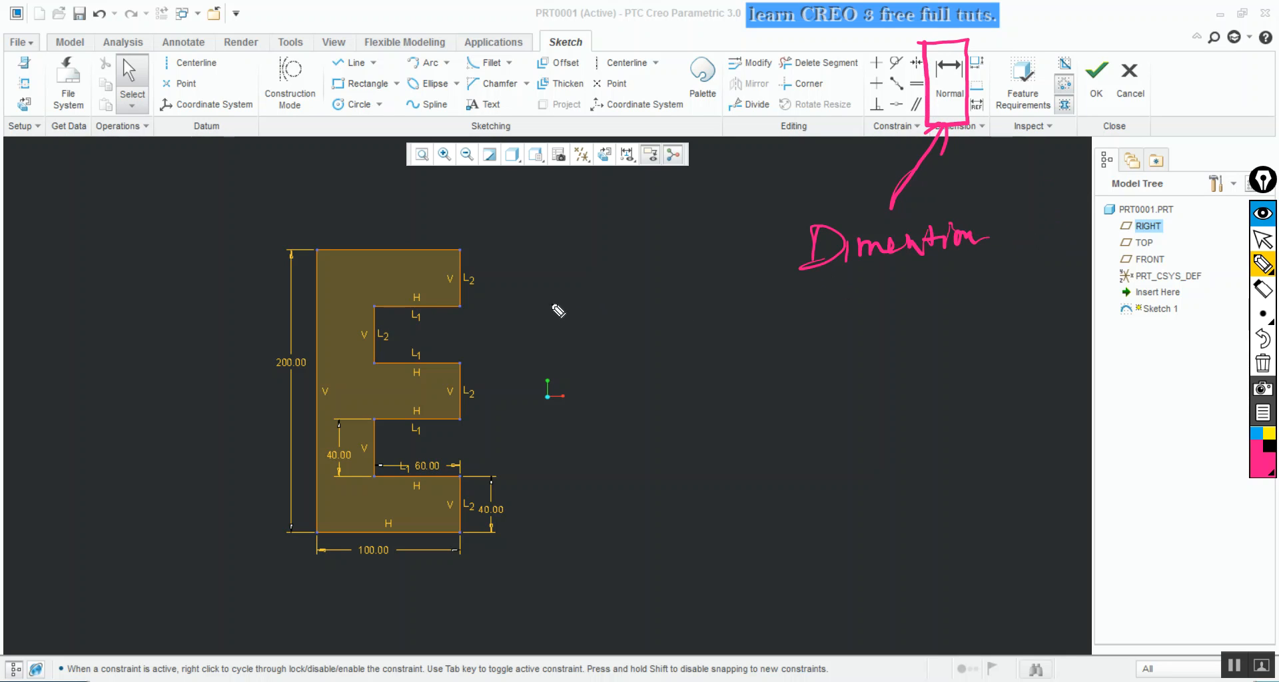
Try to add a width dimension above the E profile's top edge, and cancel the conflicting dimension
{"action": "key", "text": "shift+z"}
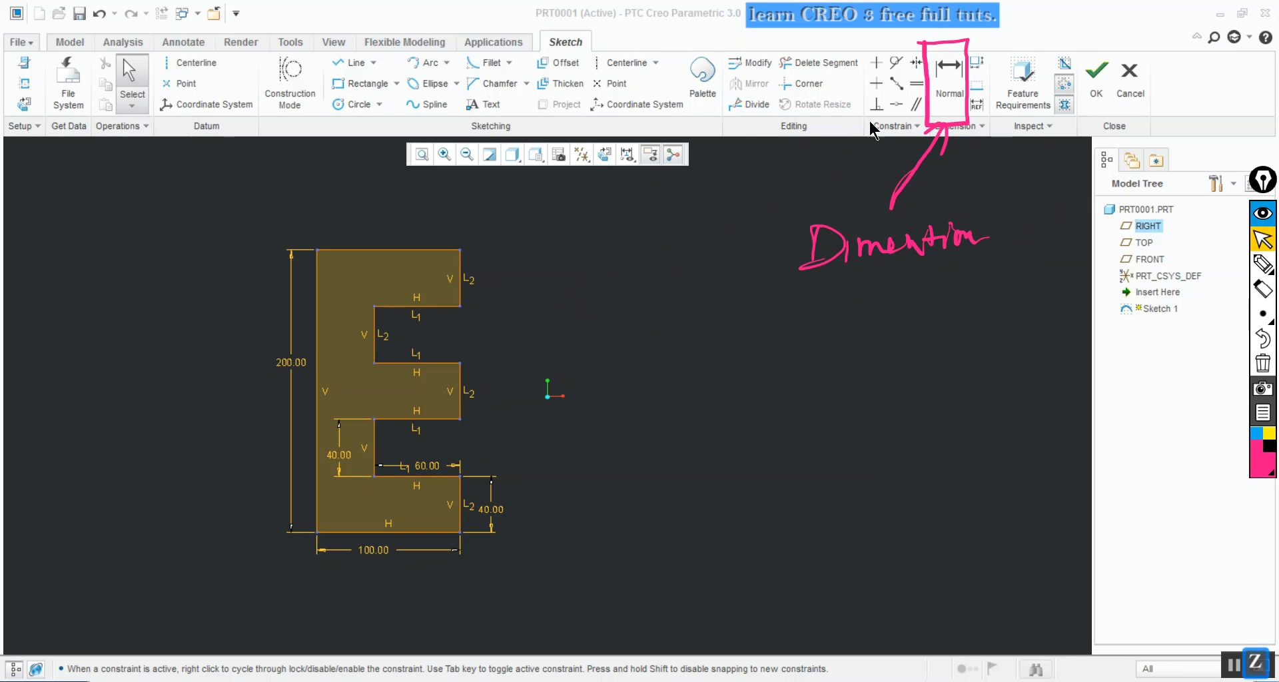
{"action": "left_click", "coordinate": [945, 90]}
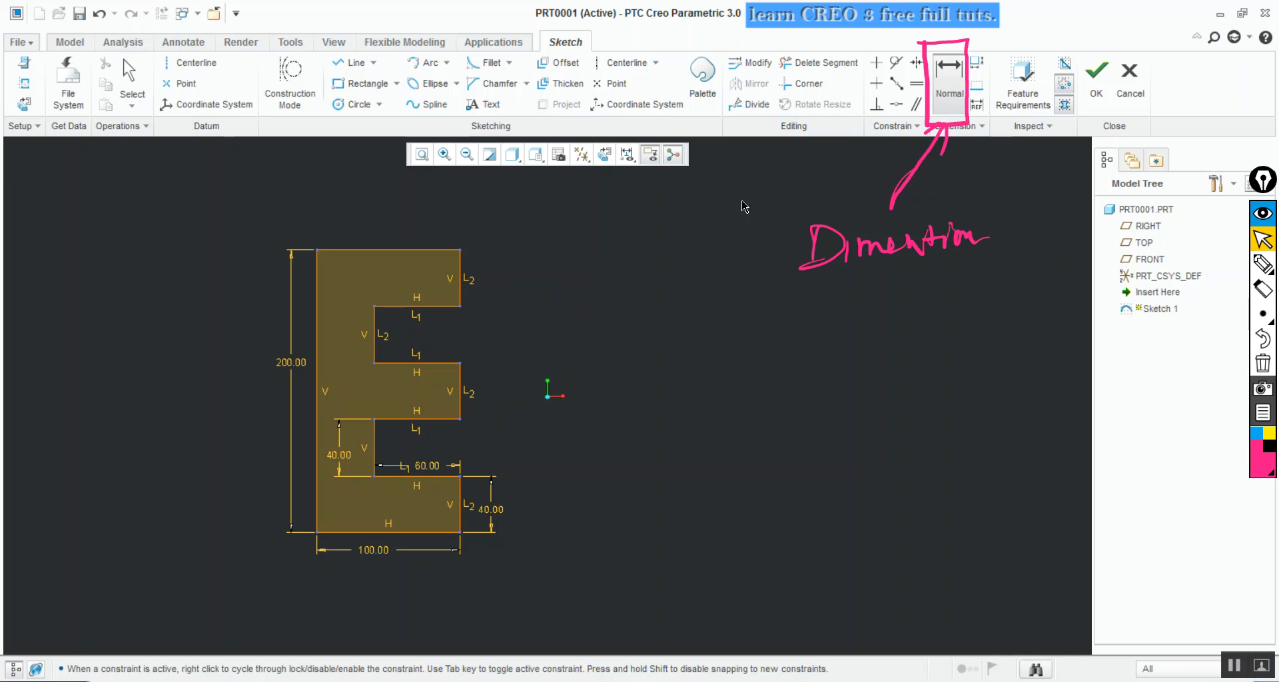
{"action": "left_click", "coordinate": [387, 250]}
{"action": "middle_click", "coordinate": [425, 237]}
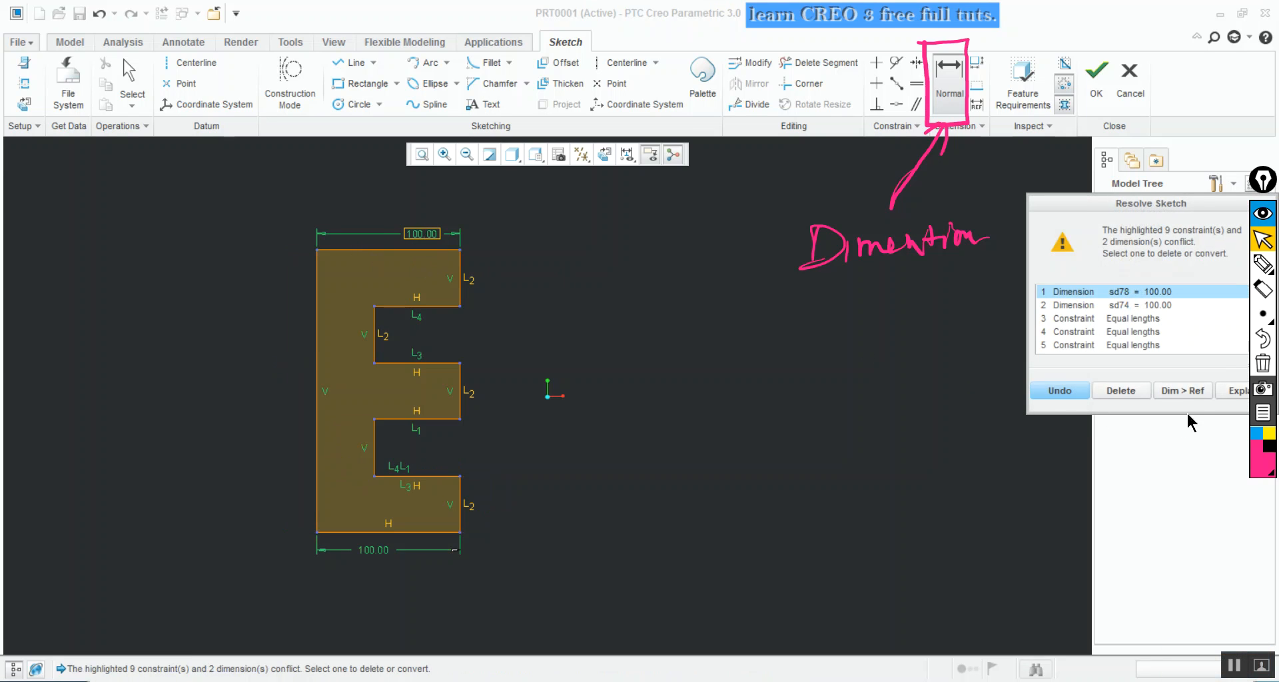
{"action": "left_click_drag", "start_coordinate": [1211, 208], "coordinate": [1060, 220]}
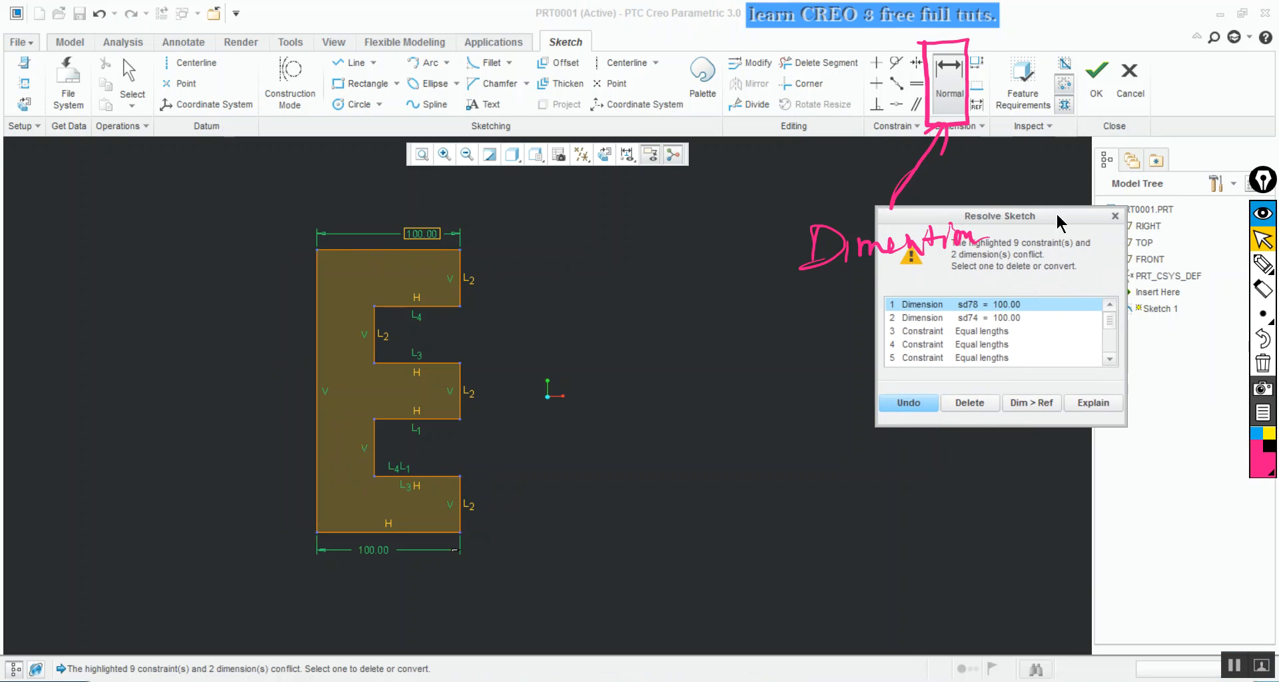
{"action": "left_click", "coordinate": [1115, 216]}
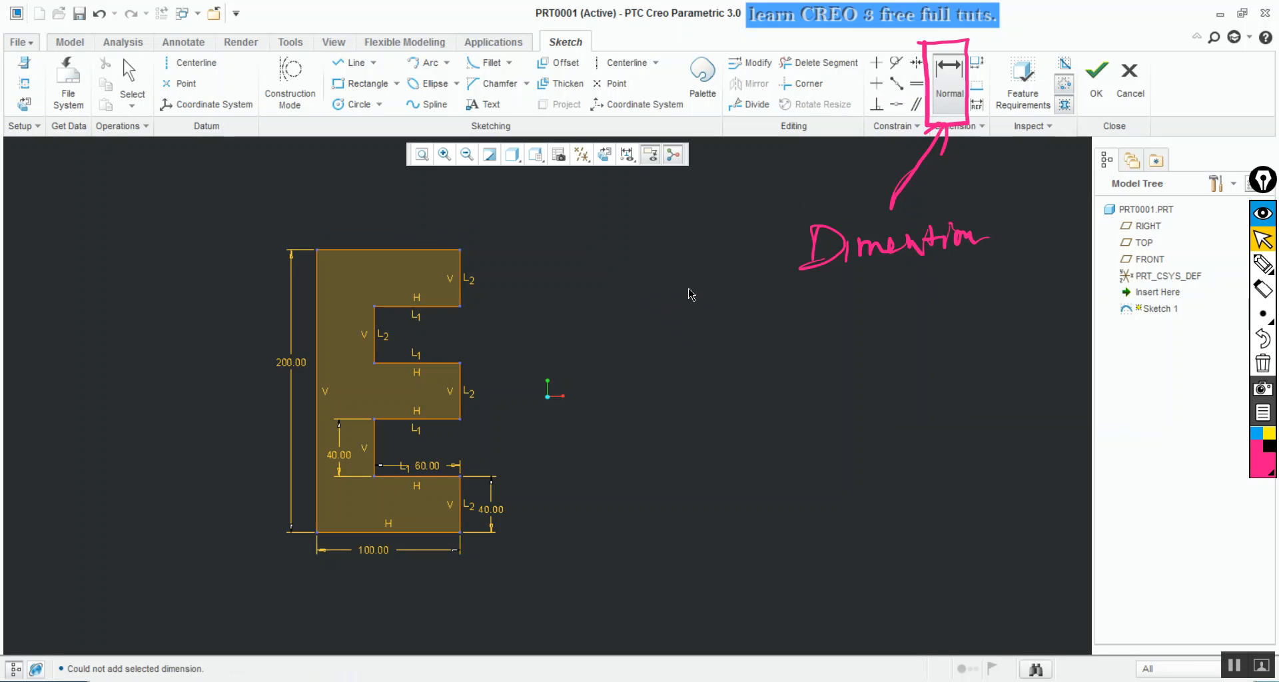
{"action": "key", "text": "ctrl+shift+z"}
{"action": "middle_click", "coordinate": [560, 274]}
{"action": "middle_click", "coordinate": [561, 274]}
Delete the entire E profile with its dimensions and constraints, and reorient the empty sketch to the 2D view
{"action": "mouse_move", "coordinate": [654, 201]}
{"action": "left_mouse_down"}
{"action": "mouse_move", "coordinate": [267, 472]}
{"action": "mouse_move", "coordinate": [172, 626]}
{"action": "left_mouse_up"}
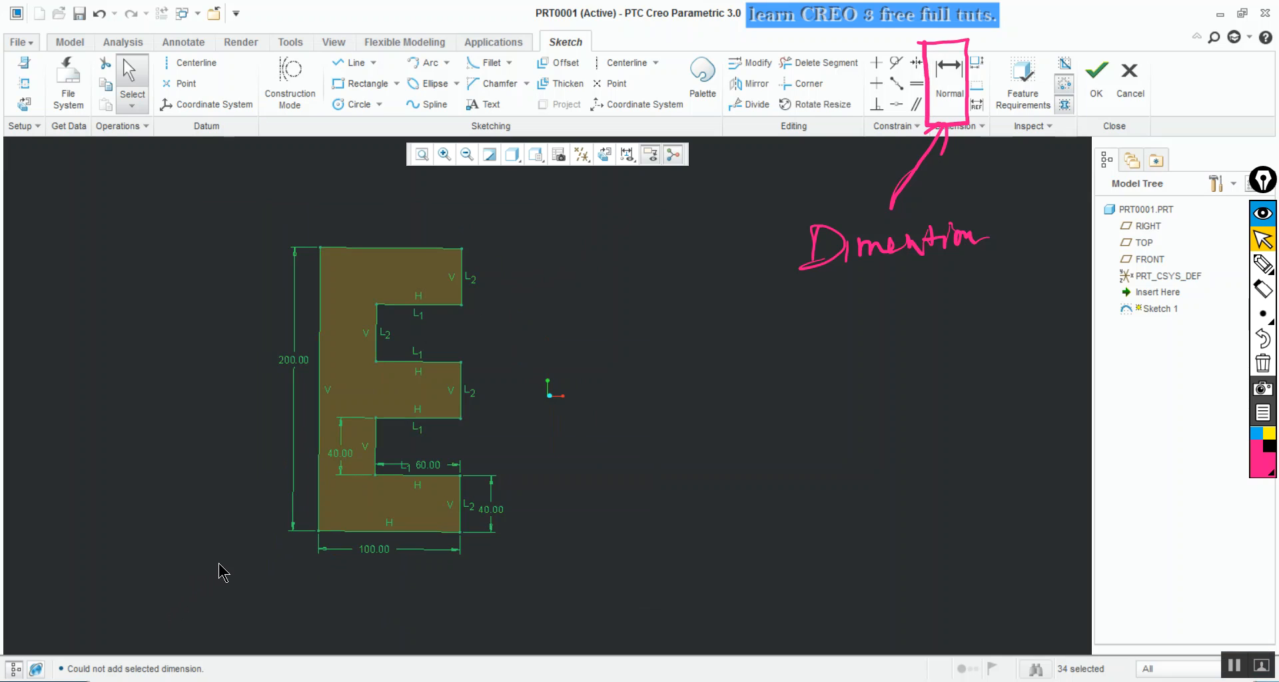
{"action": "key", "text": "Delete"}
{"action": "left_click", "coordinate": [605, 154]}
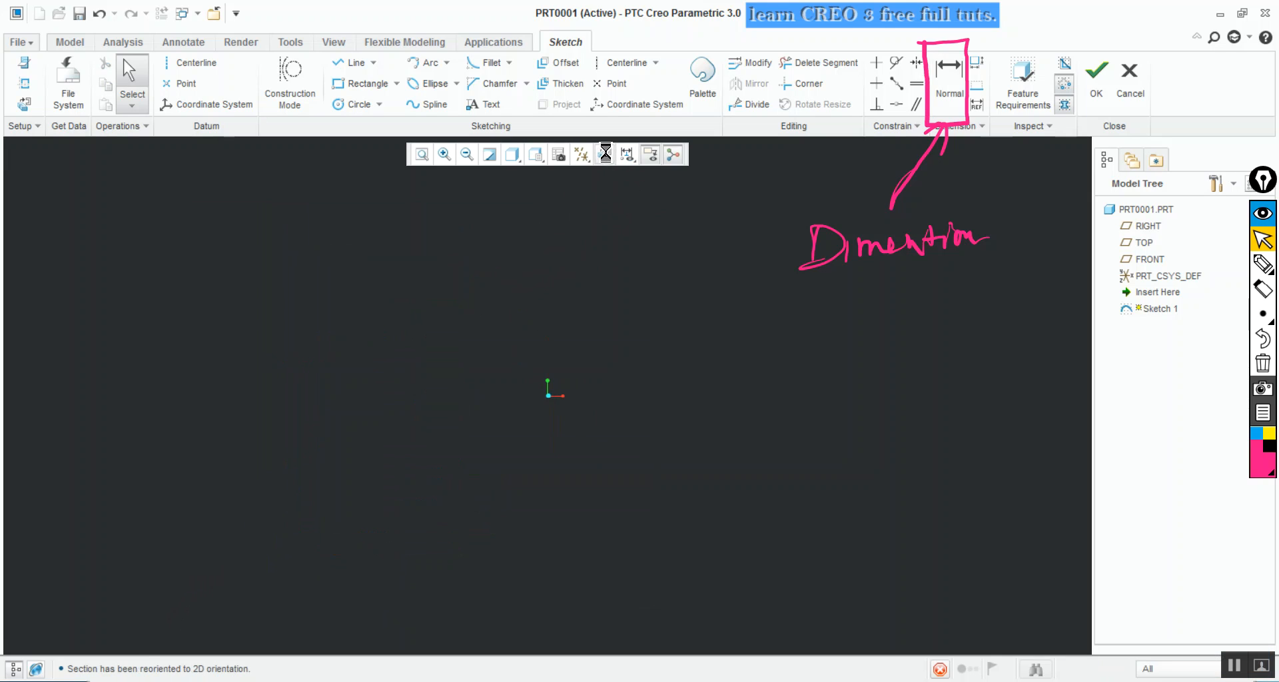
Start an F outline with chained lines: a vertical about 162 long, a top arm about 89 by 29, and an equal-height notch below it
{"action": "left_click", "coordinate": [355, 64]}
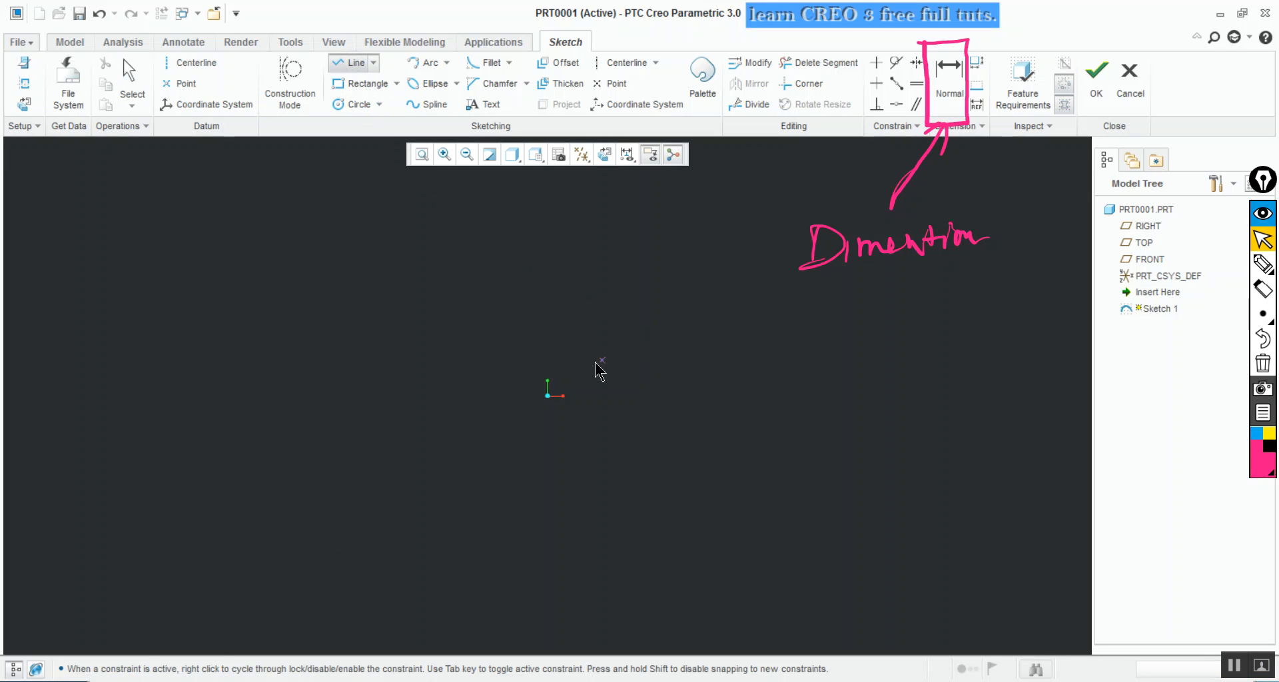
{"action": "left_click", "coordinate": [415, 418]}
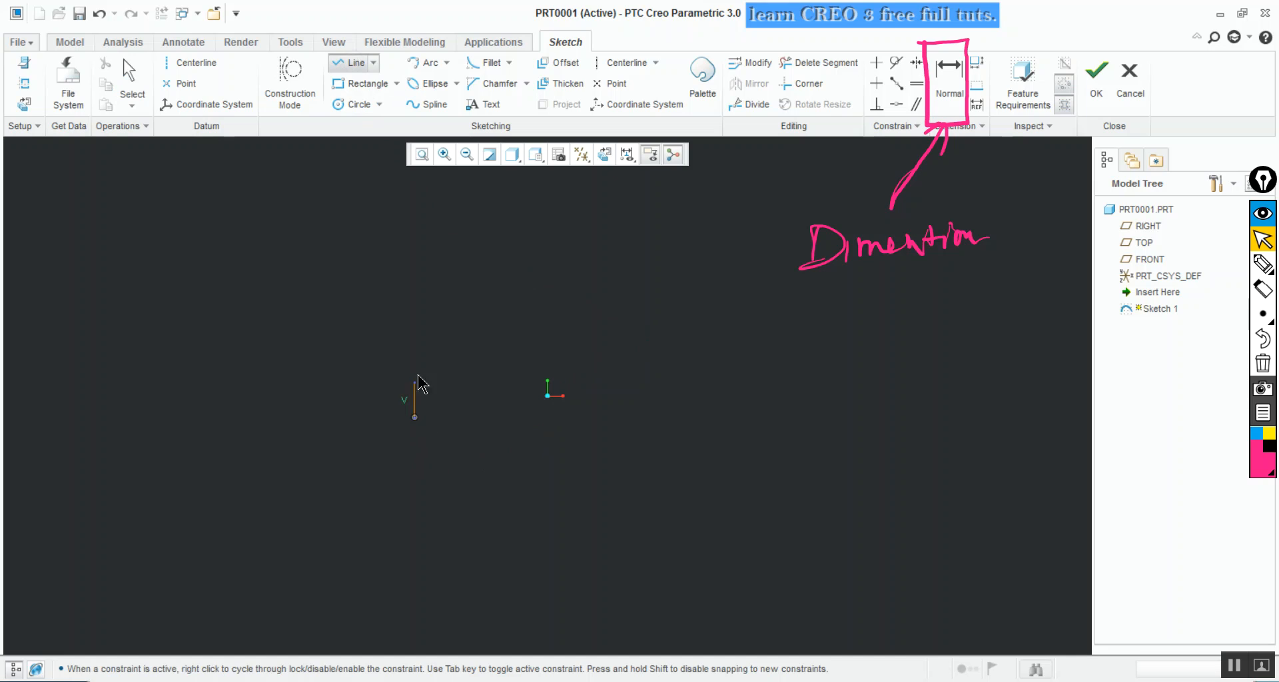
{"action": "left_click", "coordinate": [415, 188]}
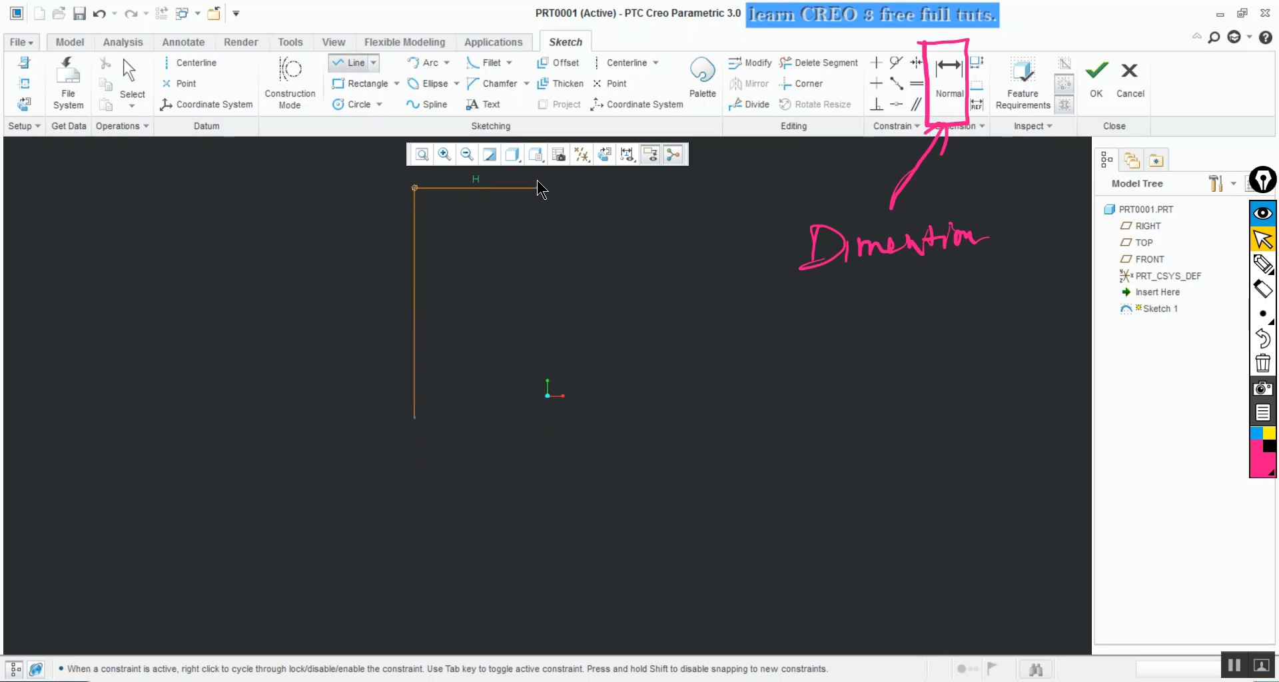
{"action": "left_click", "coordinate": [542, 189]}
{"action": "left_click", "coordinate": [541, 229]}
{"action": "left_click", "coordinate": [454, 230]}
{"action": "left_click", "coordinate": [455, 271]}
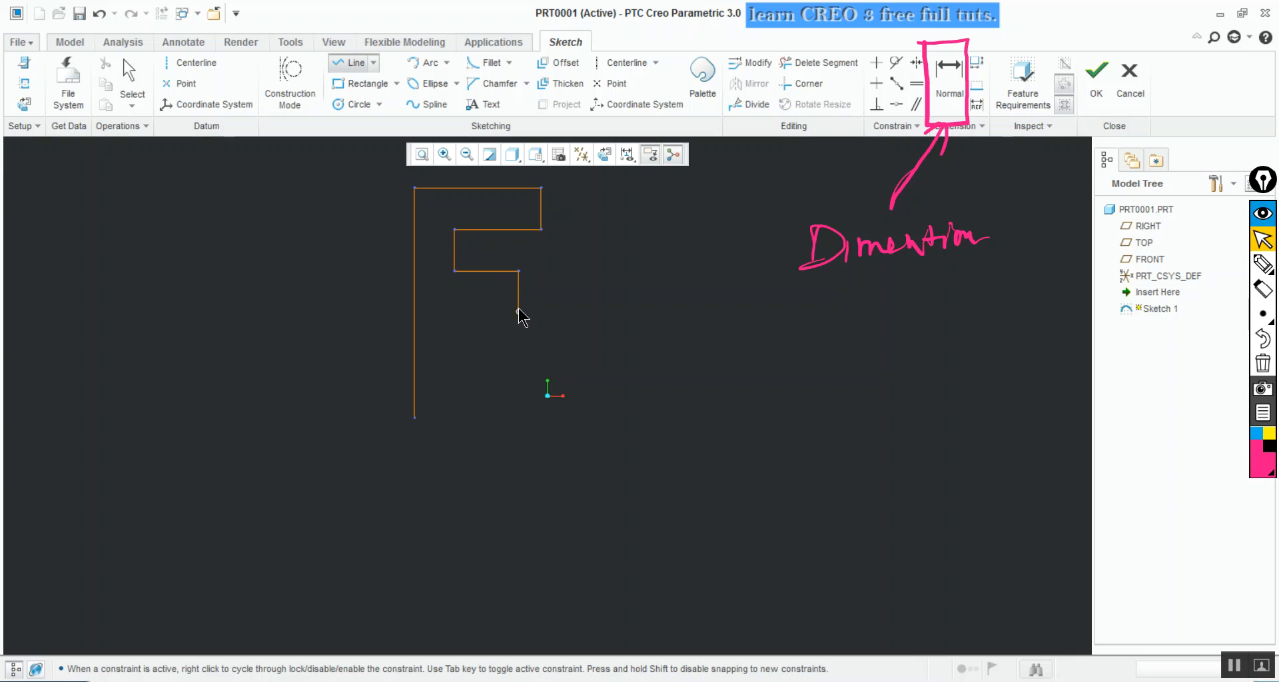
Continue the chain around a middle arm about 45 long, down to the base, and close the F outline at the vertical's lower end
{"action": "left_click", "coordinate": [519, 311]}
{"action": "left_click", "coordinate": [454, 312]}
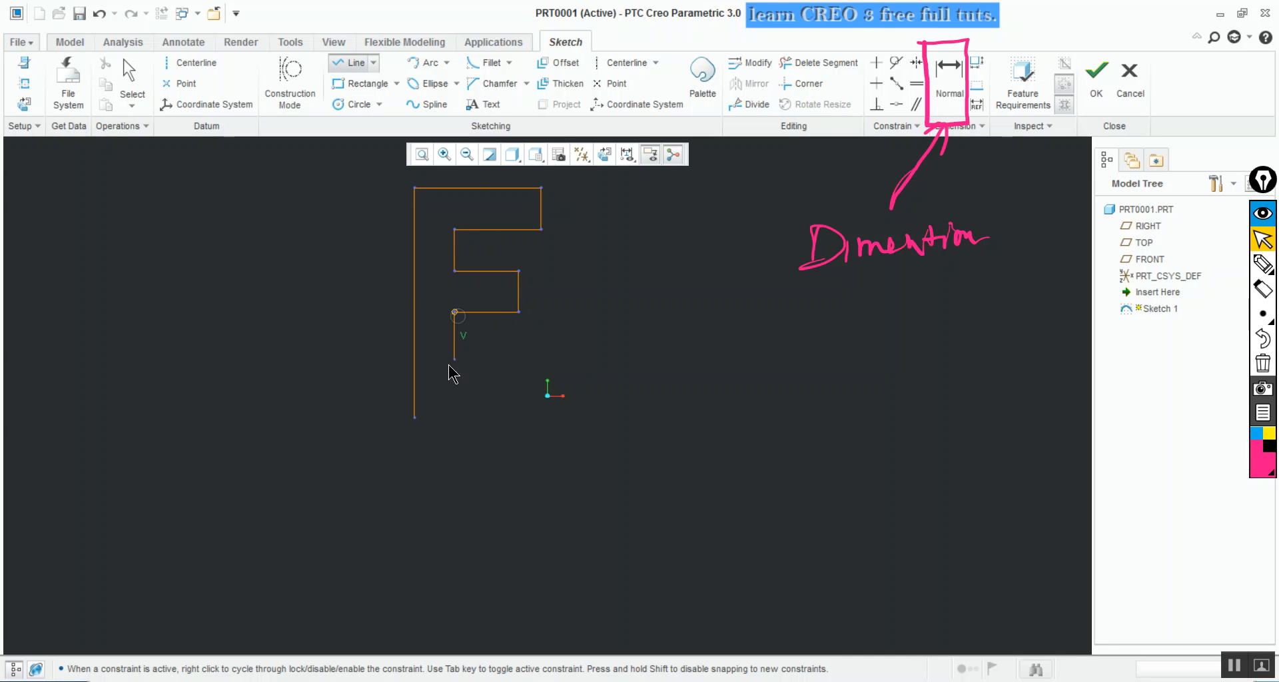
{"action": "left_click", "coordinate": [454, 418]}
{"action": "left_click", "coordinate": [415, 418]}
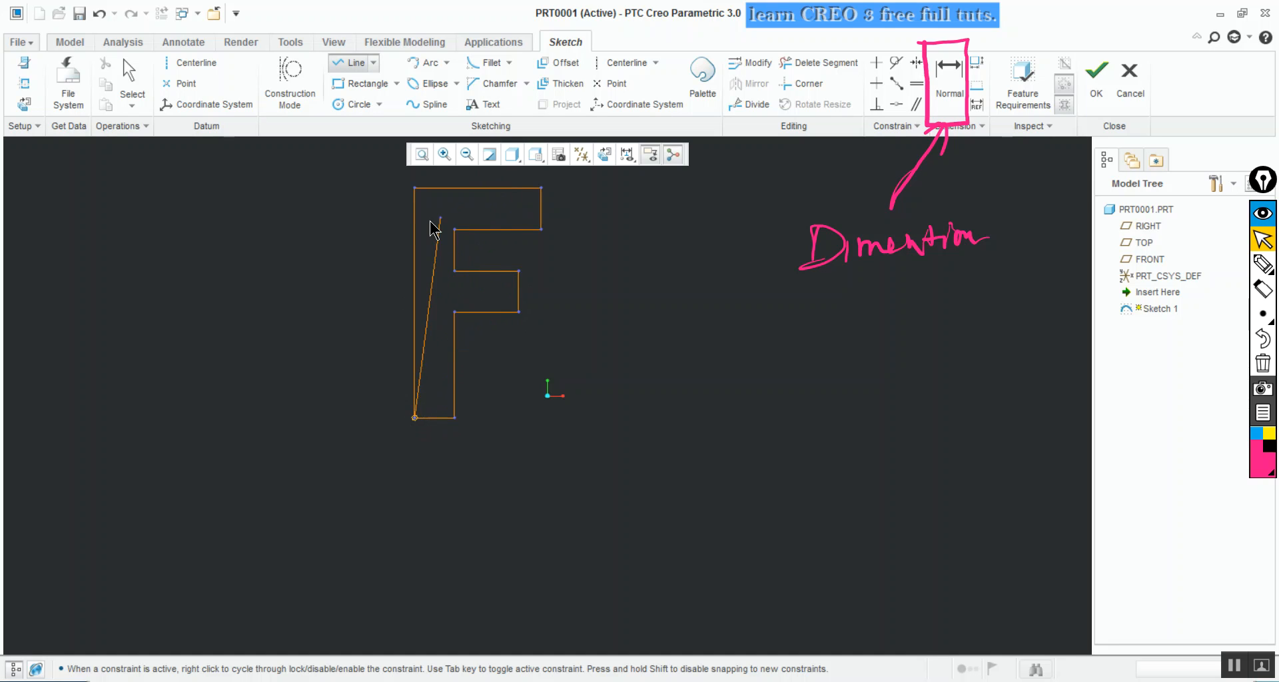
{"action": "middle_click", "coordinate": [373, 262]}
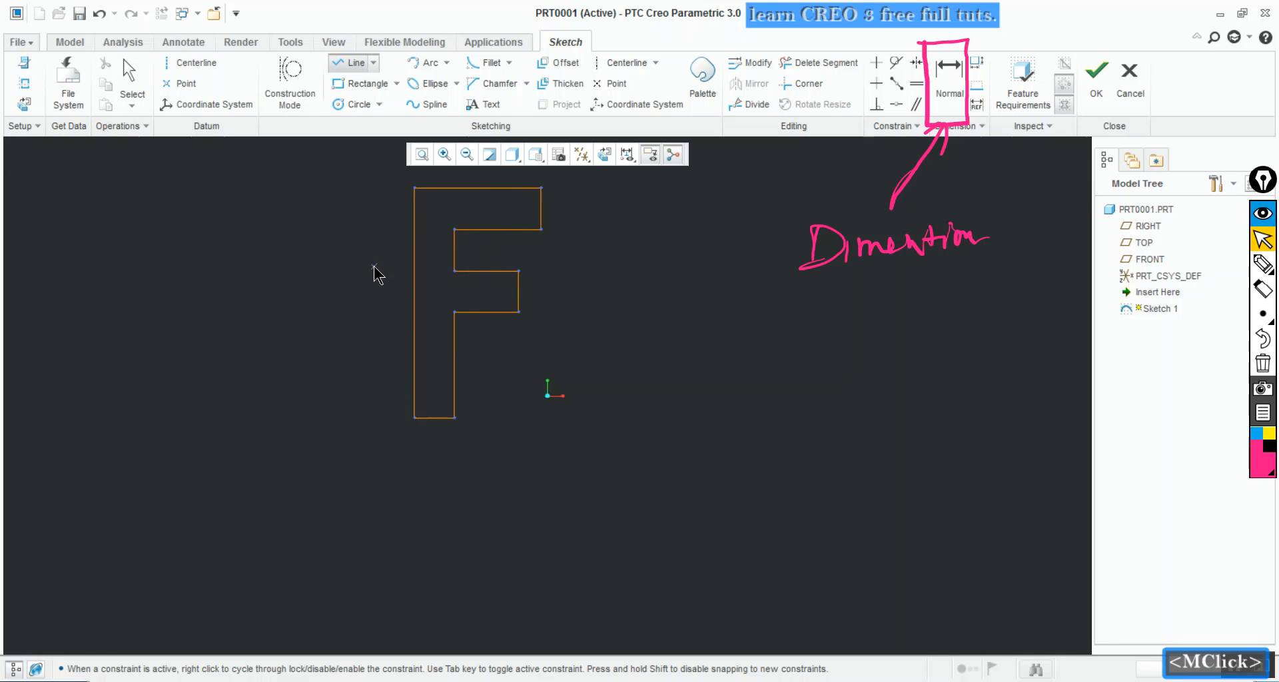
{"action": "middle_click", "coordinate": [374, 266]}
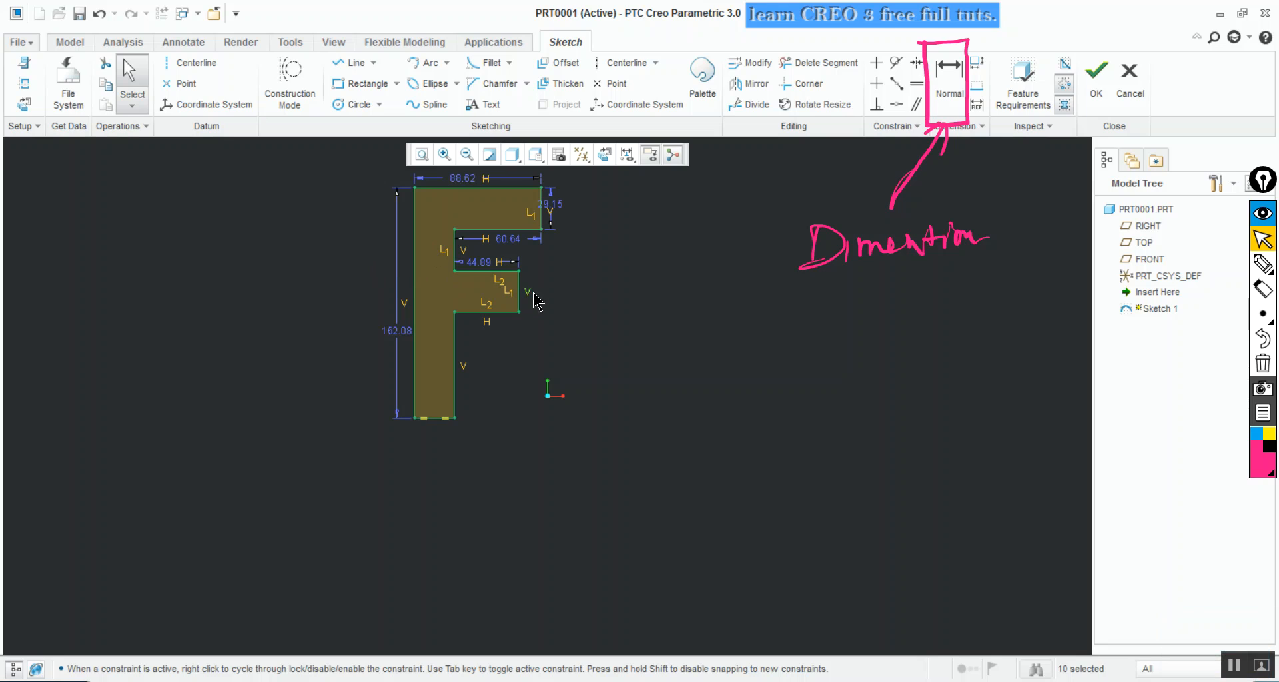
Set the F profile's overall height to 200 and its top edge's width to 100
{"action": "double_click", "coordinate": [403, 333]}
{"action": "type", "text": "200"}
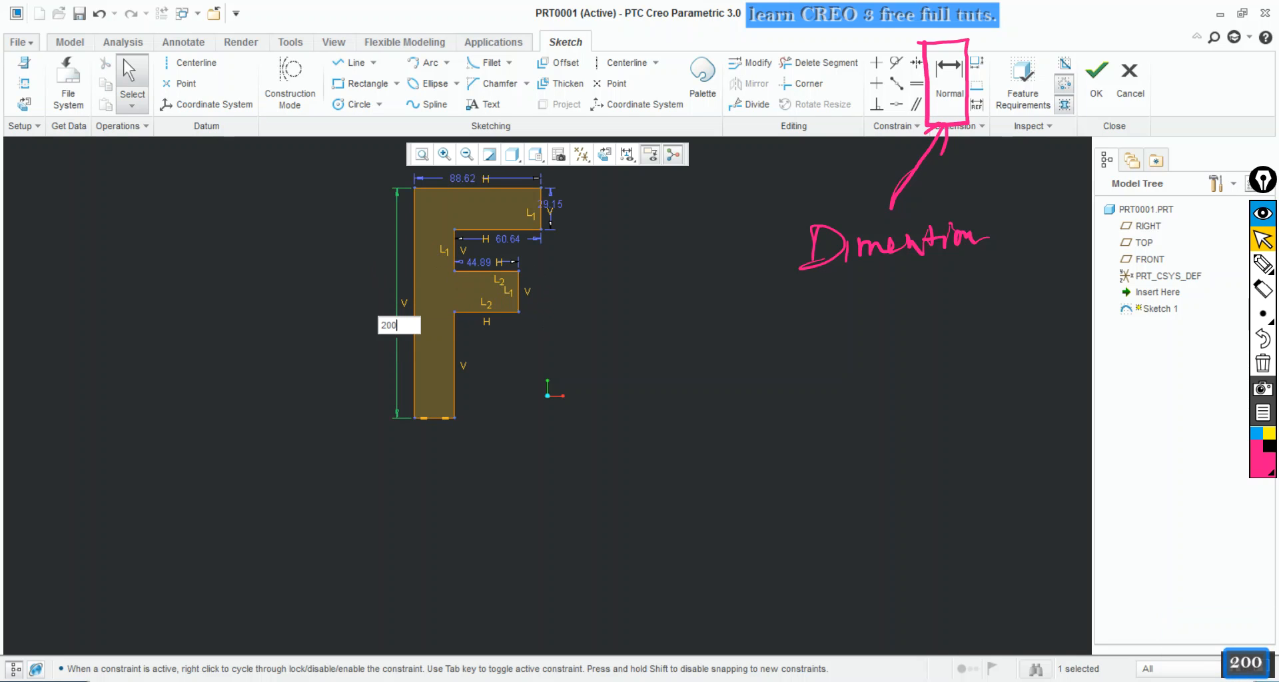
{"action": "key", "text": "Return"}
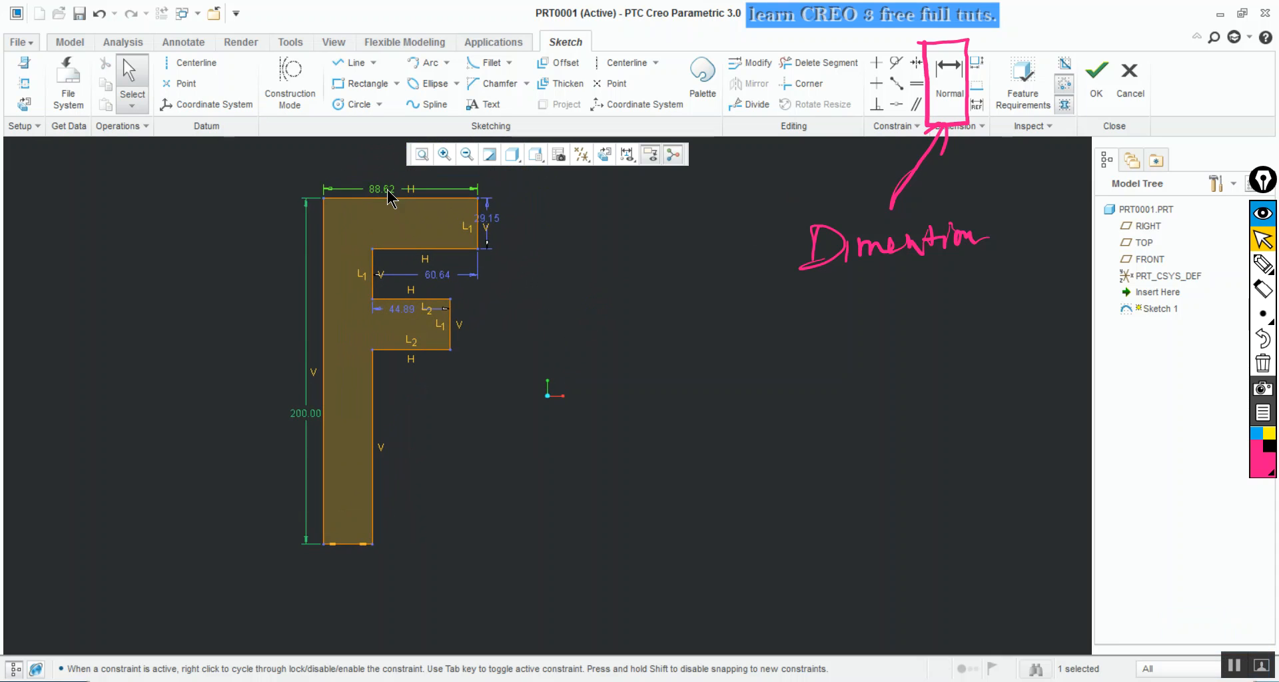
{"action": "double_click", "coordinate": [398, 181]}
{"action": "type", "text": "100"}
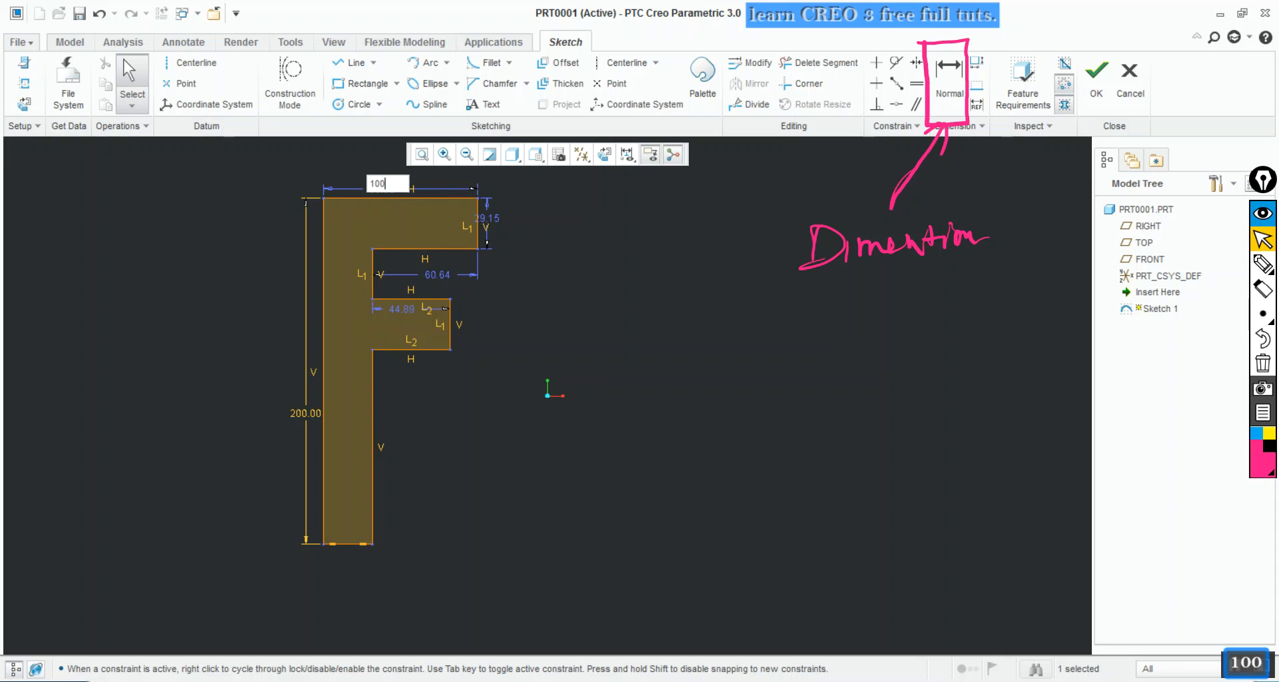
{"action": "key", "text": "Return"}
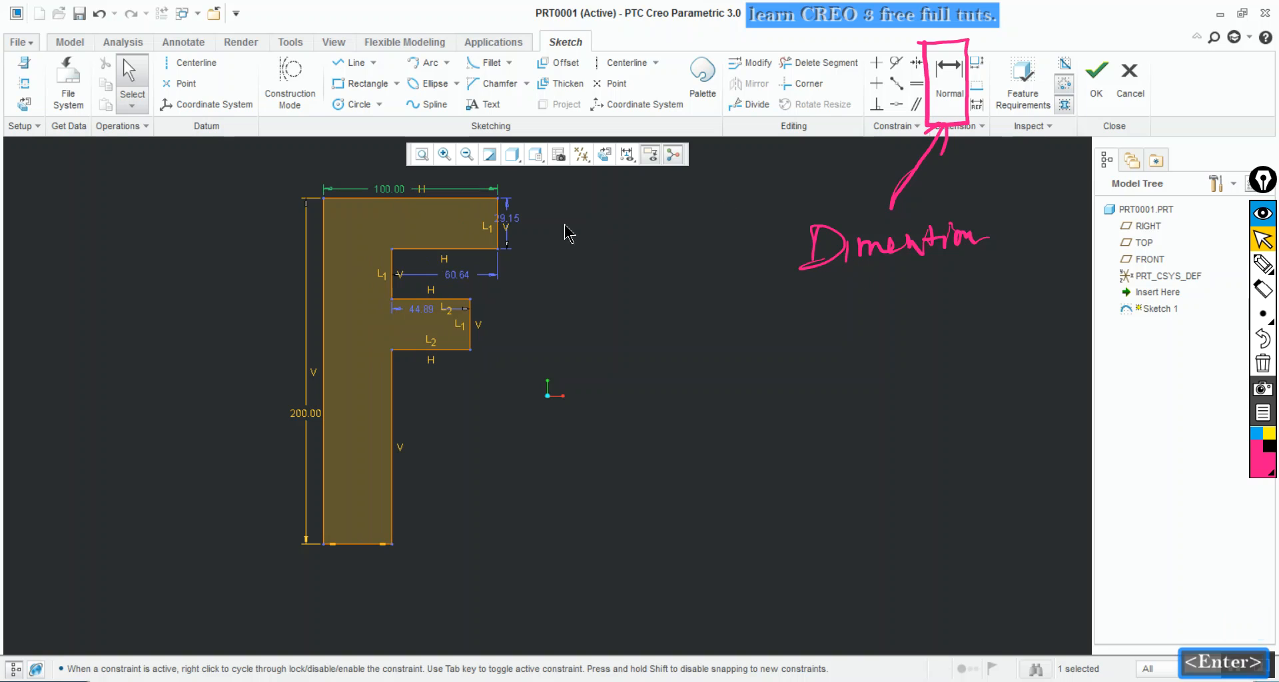
Set the top arm's height to 40 and its inner length to 60
{"action": "double_click", "coordinate": [509, 228]}
{"action": "type", "text": "40"}
{"action": "key", "text": "Return"}
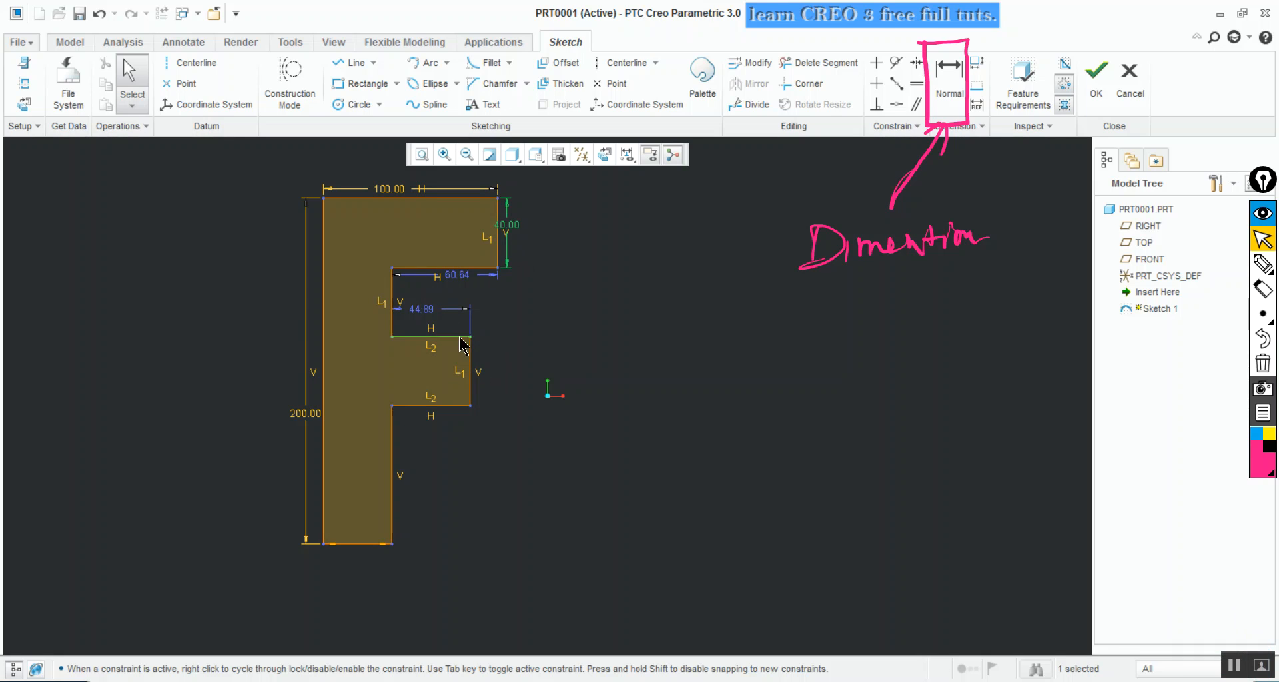
{"action": "double_click", "coordinate": [460, 275]}
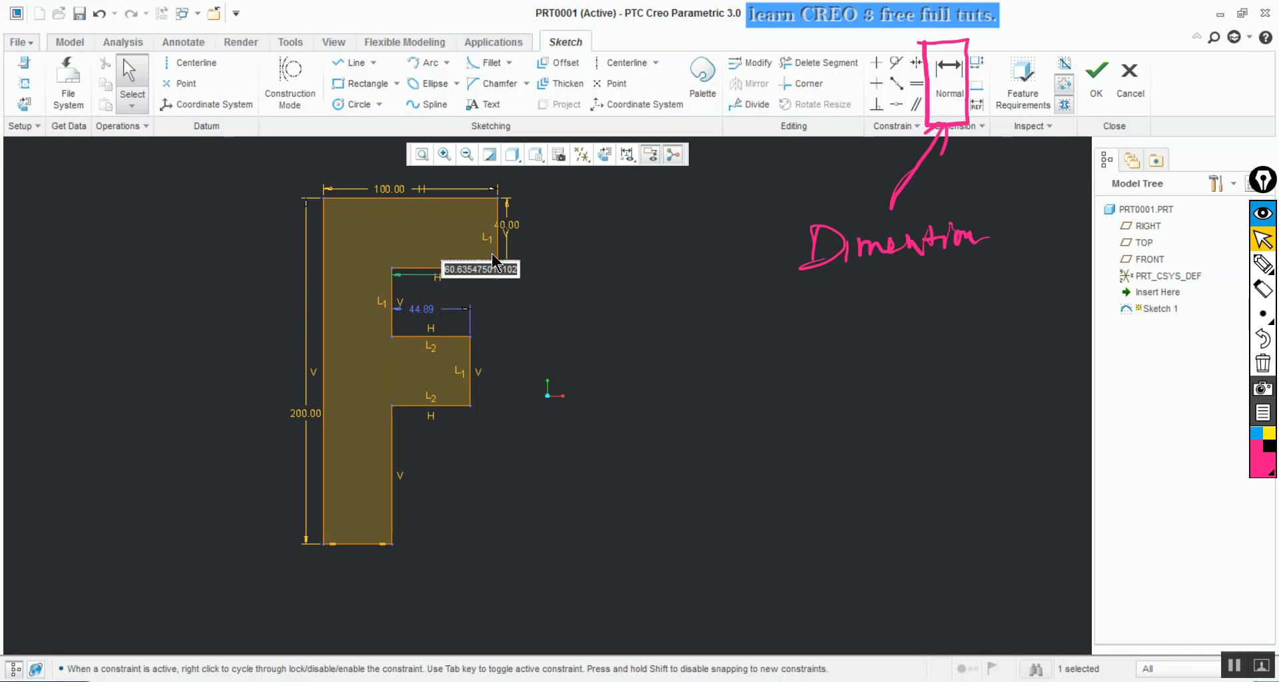
{"action": "type", "text": "60"}
{"action": "key", "text": "Return"}
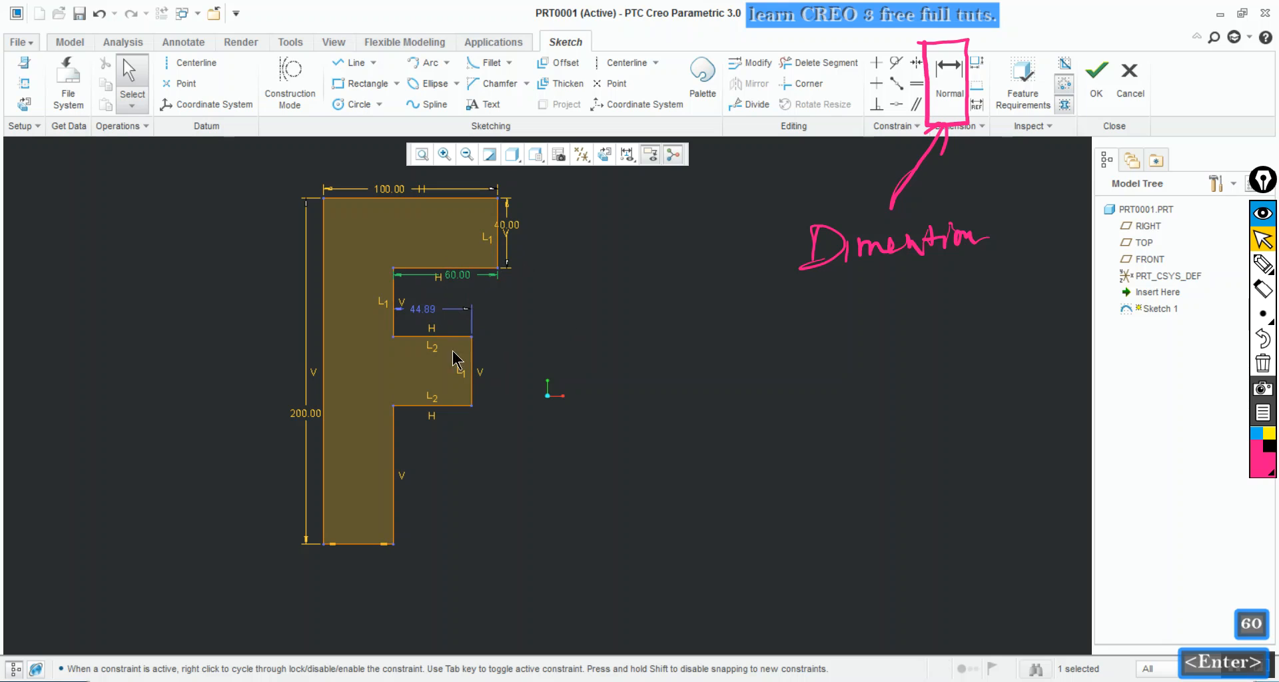
Set the middle arm's length to 40
{"action": "double_click", "coordinate": [421, 318]}
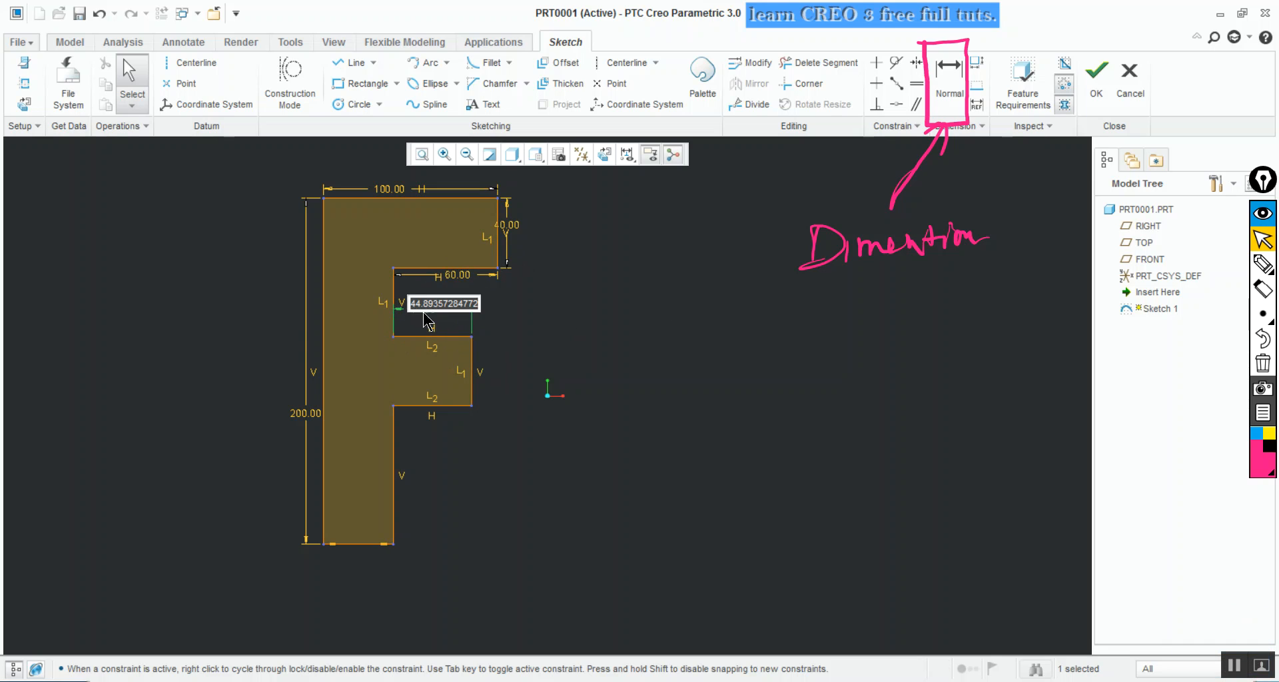
{"action": "type", "text": "40"}
{"action": "key", "text": "Return"}
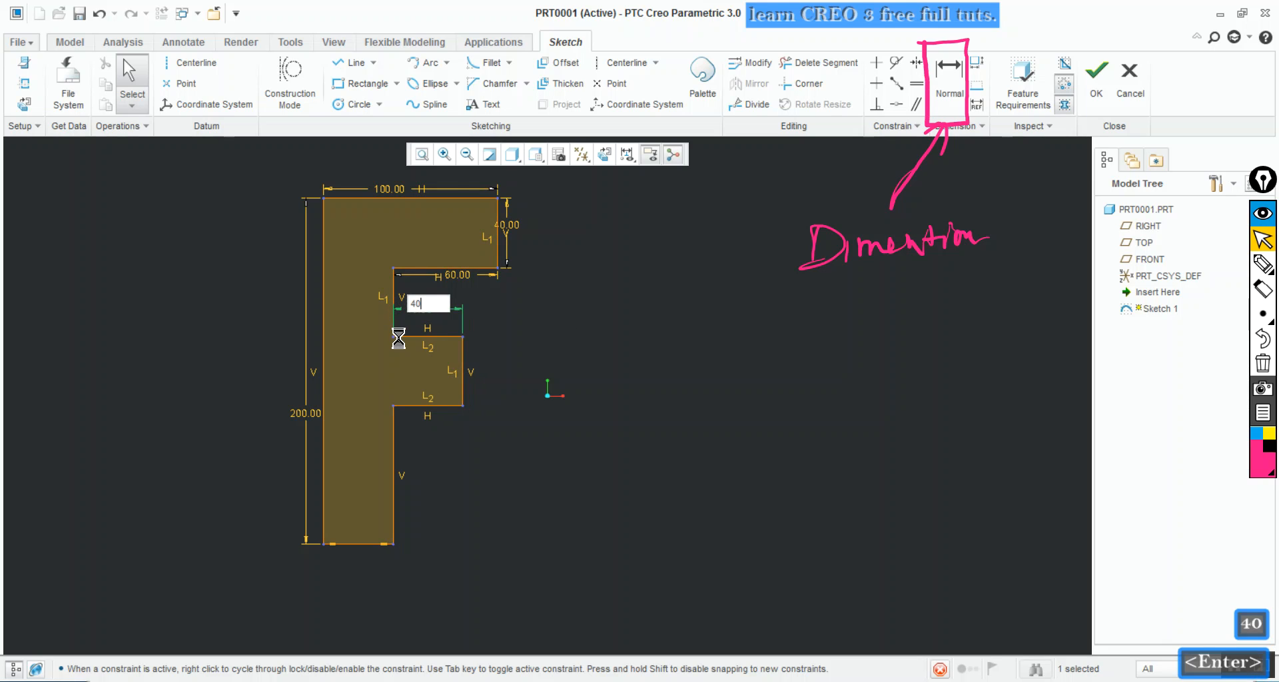
{"action": "left_click", "coordinate": [677, 399]}
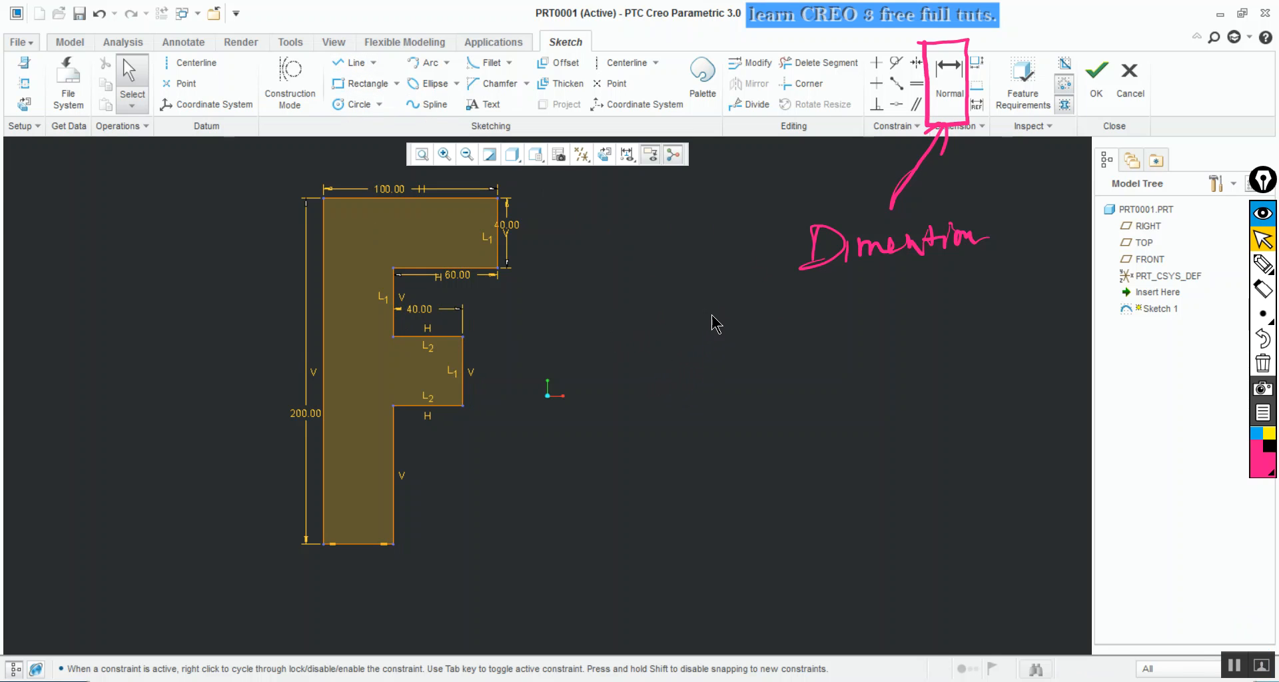
Try a vertical line beside the F profile at matching length, with constraint snapping temporarily disabled, and cancel the line
{"action": "mouse_move", "coordinate": [710, 333]}
{"action": "middle_mouse_down", "text": "ctrl"}
{"action": "mouse_move", "coordinate": [633, 337]}
{"action": "mouse_move", "coordinate": [608, 362]}
{"action": "middle_mouse_up", "text": "ctrl"}
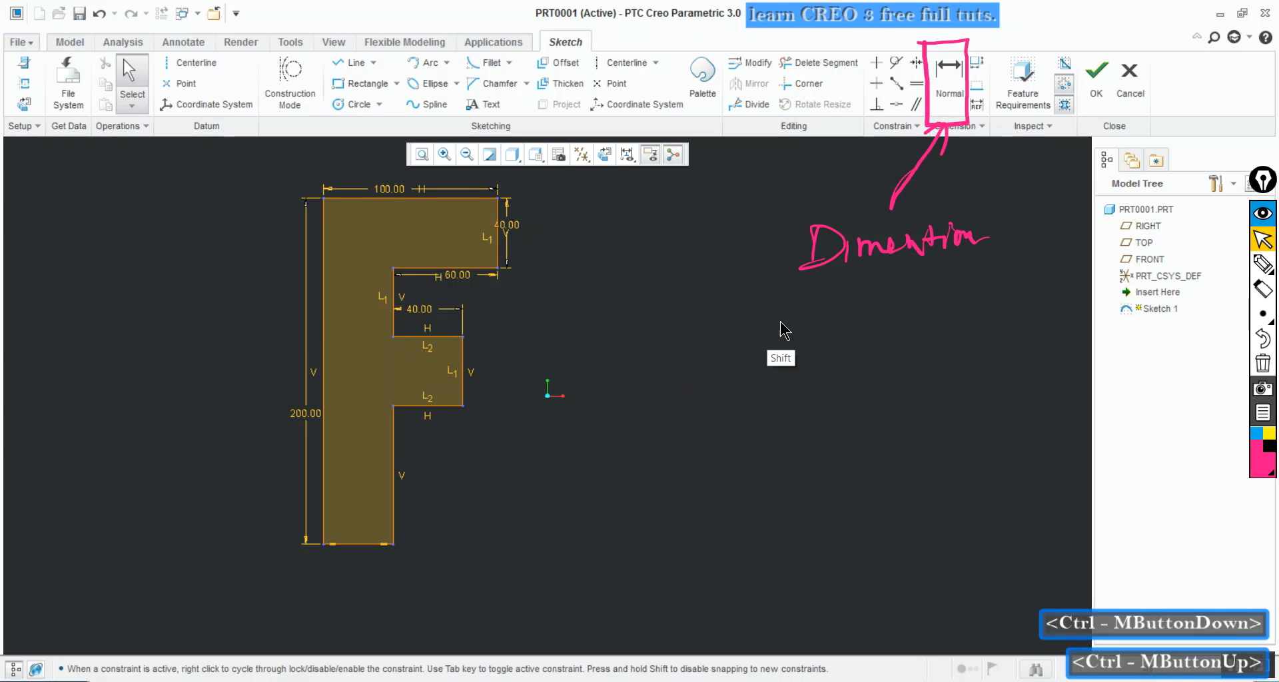
{"action": "middle_click_drag", "start_coordinate": [781, 329], "coordinate": [520, 349], "text": "shift"}
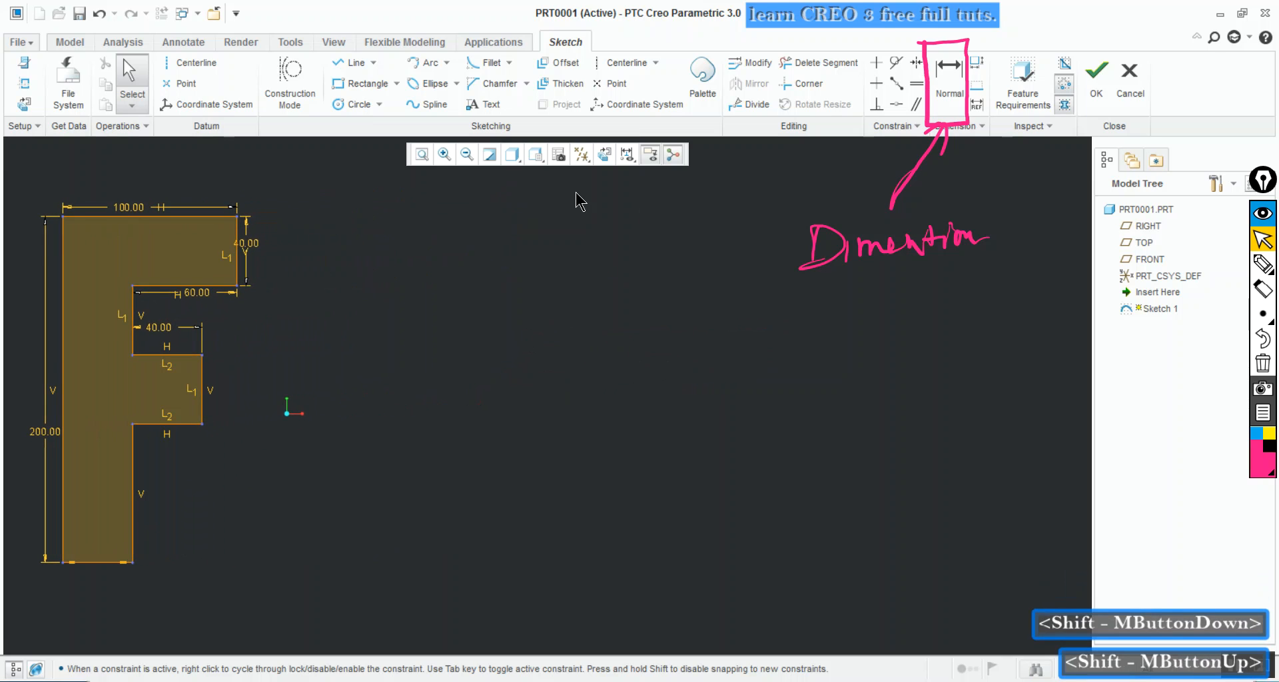
{"action": "left_click", "coordinate": [351, 63]}
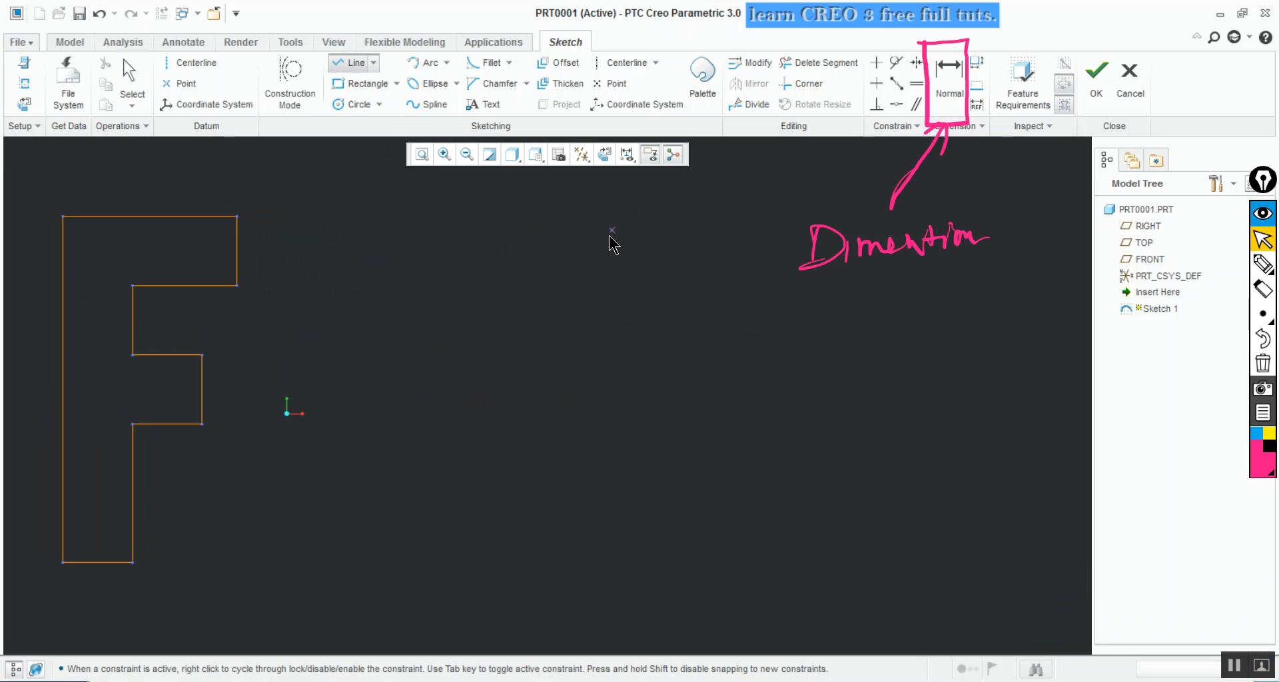
{"action": "left_click", "coordinate": [528, 214]}
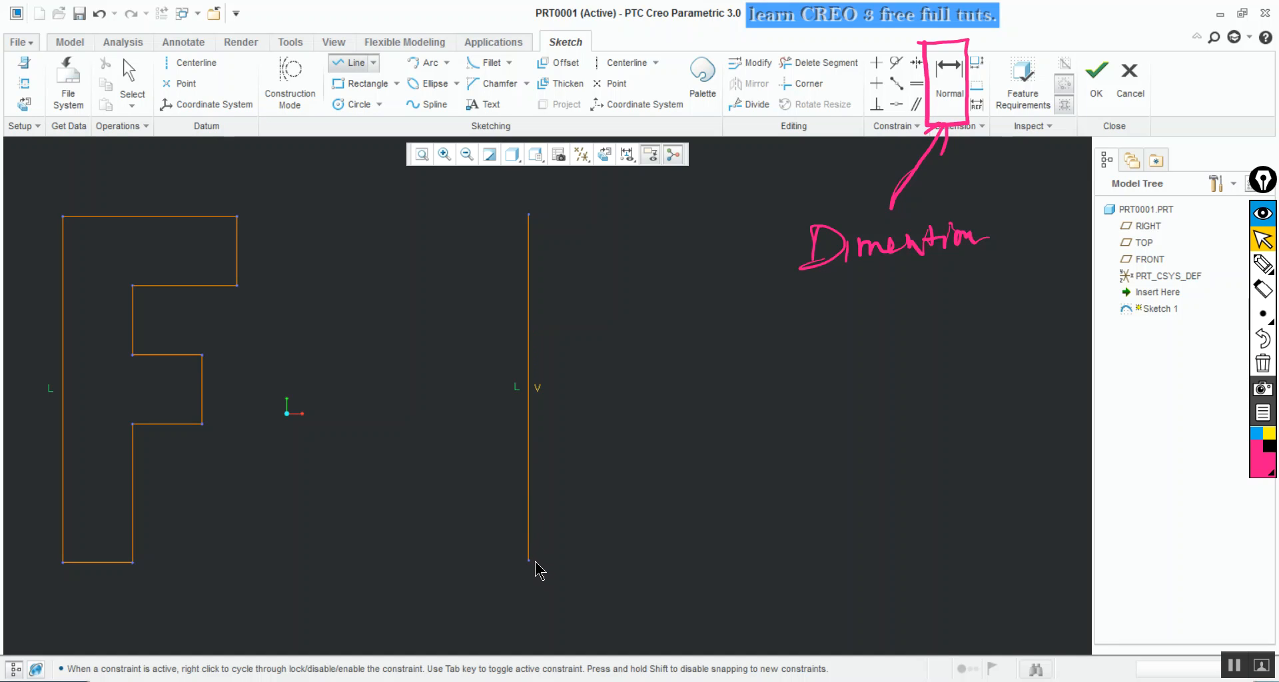
{"action": "key", "text": "shift"}
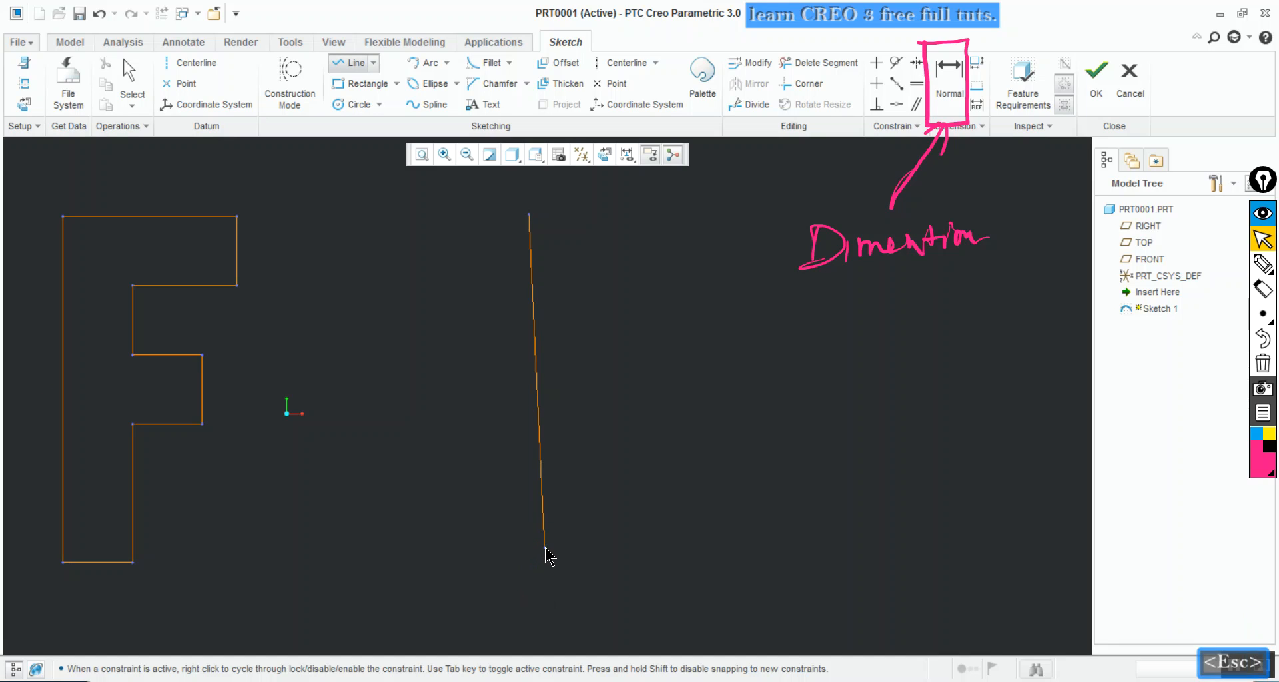
{"action": "left_click", "coordinate": [541, 555]}
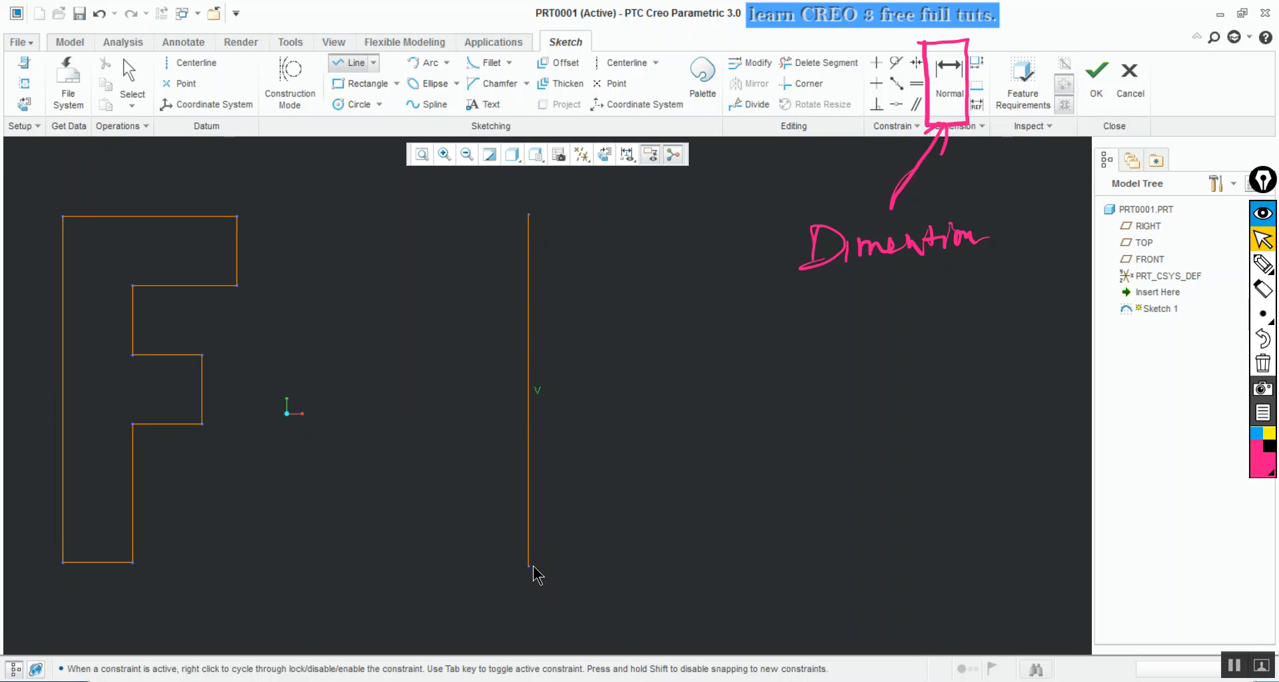
{"action": "key", "text": "shift"}
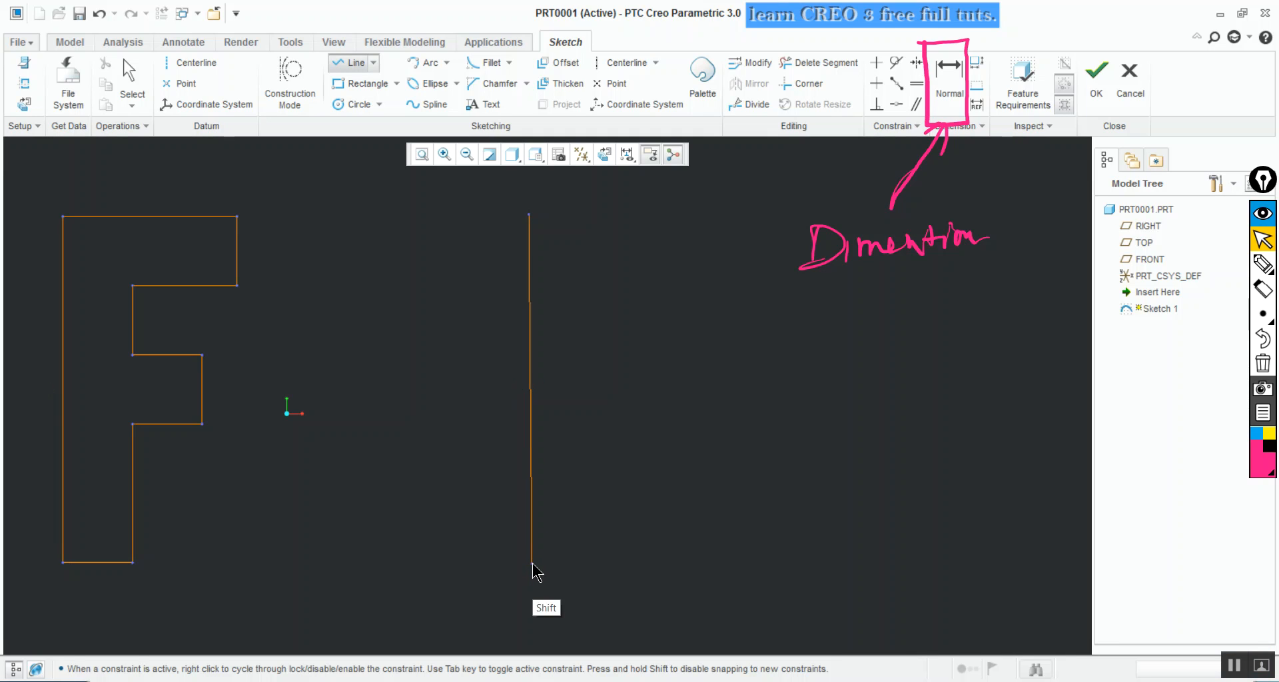
{"action": "key", "text": "Escape"}
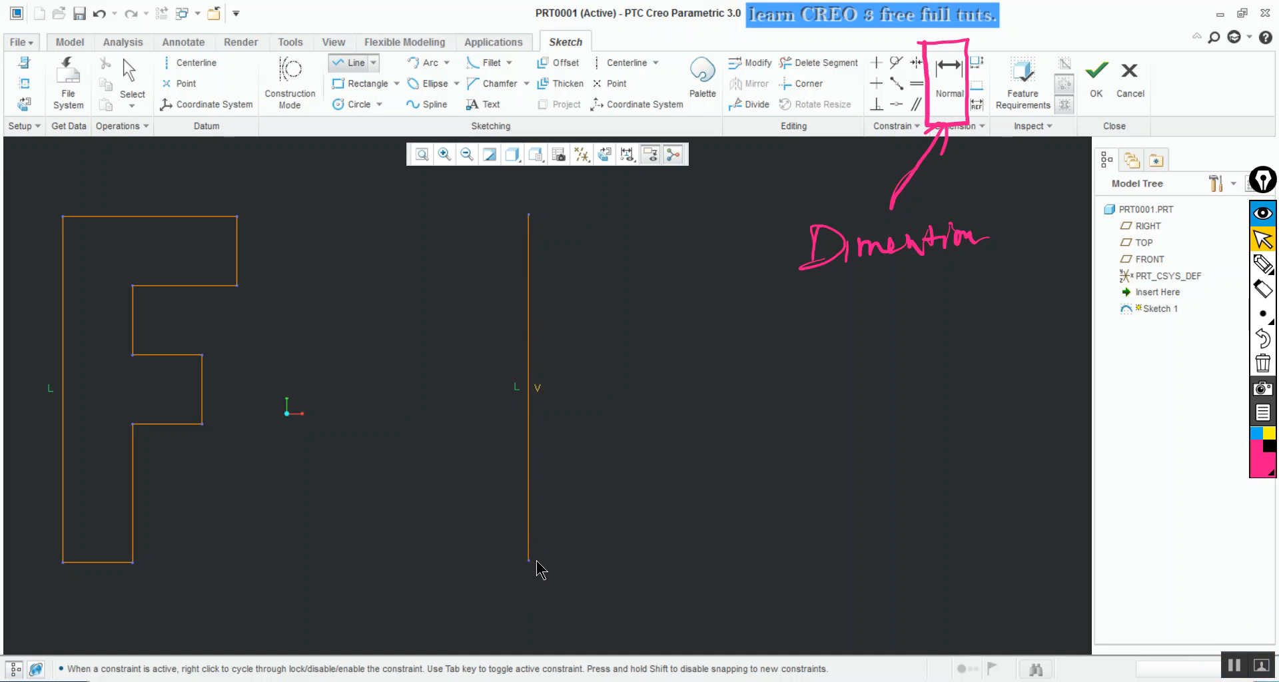
{"action": "left_click_drag", "start_coordinate": [530, 554], "coordinate": [586, 393]}
{"action": "key", "text": "Escape"}
{"action": "key", "text": "Escape"}
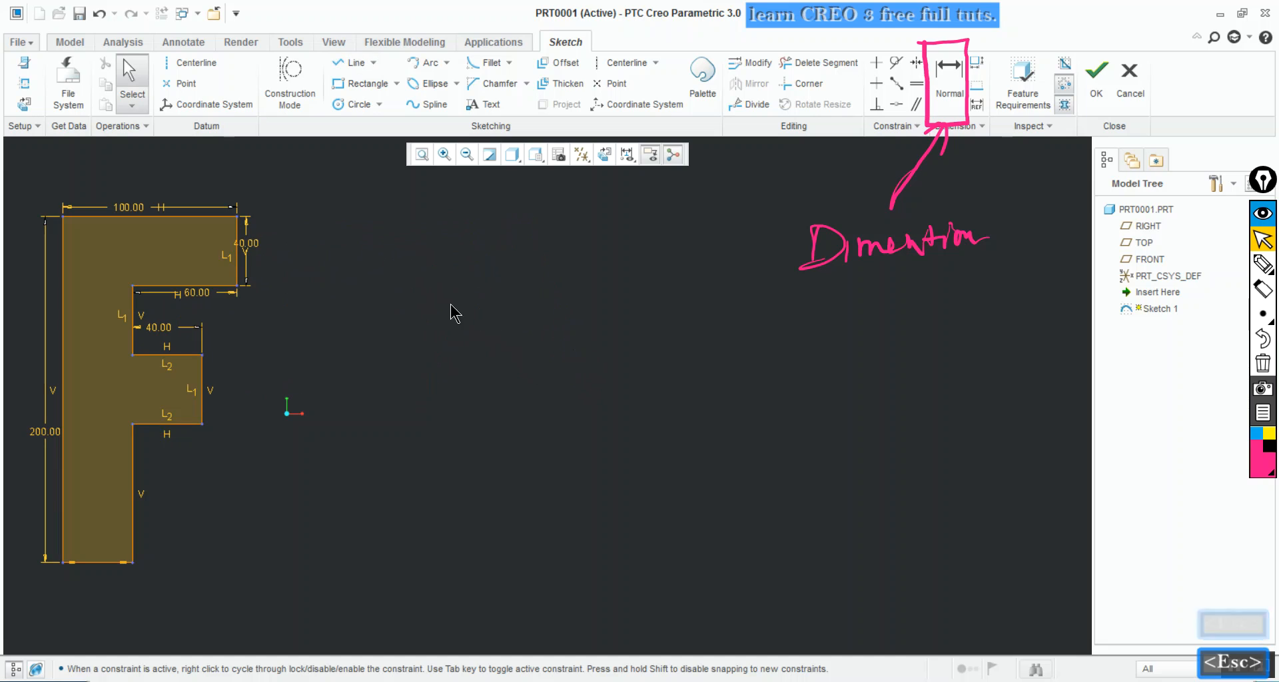
Delete the entire F profile together with its dimensions and constraints
{"action": "left_click_drag", "start_coordinate": [348, 177], "coordinate": [45, 574]}
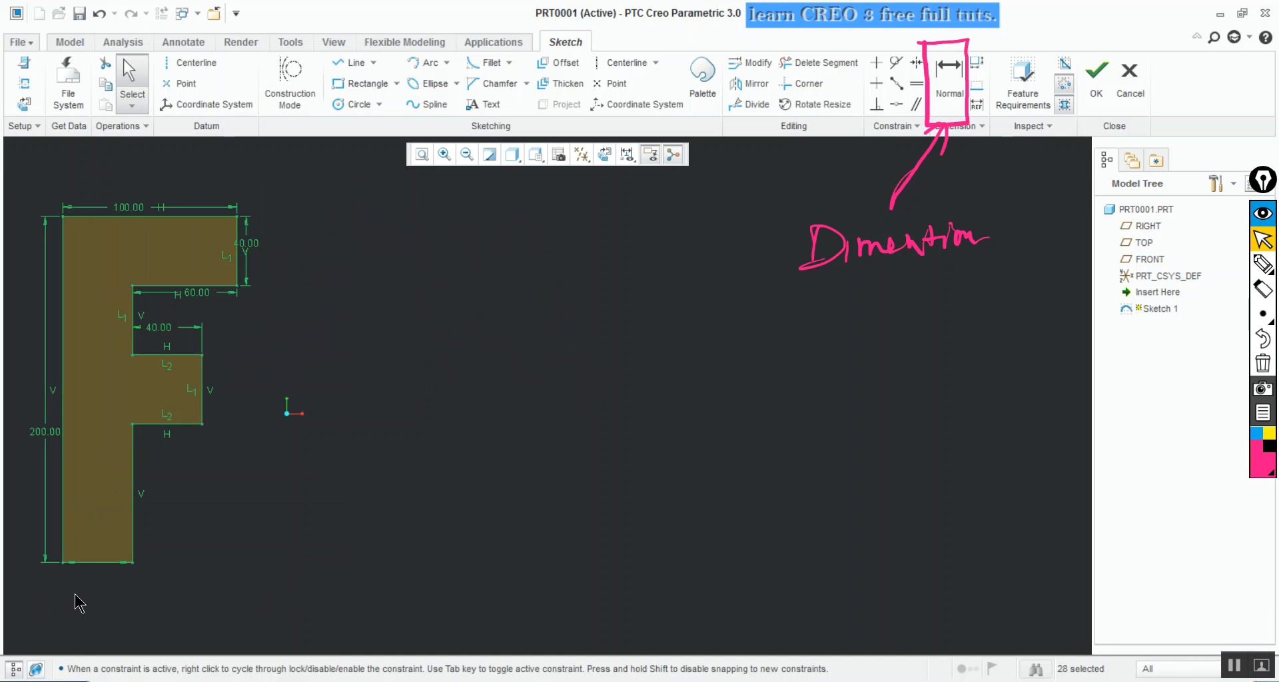
{"action": "key", "text": "Delete"}
{"action": "left_click", "coordinate": [348, 63]}
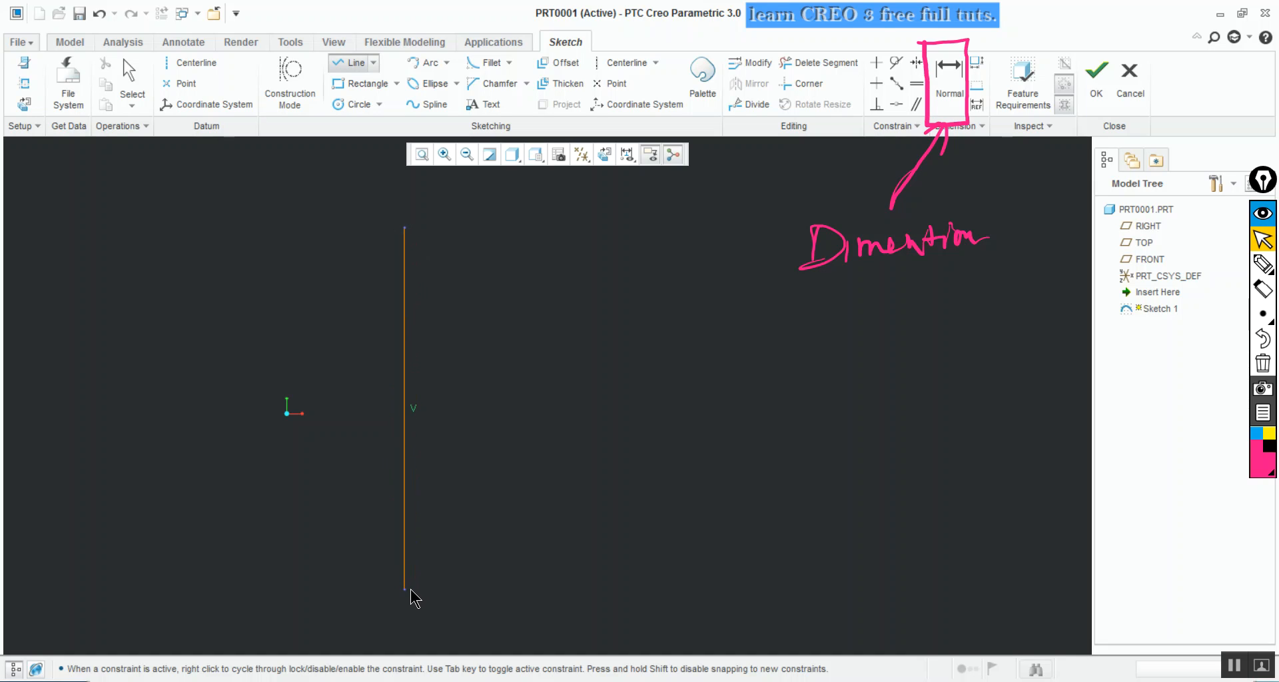
{"action": "left_click", "coordinate": [412, 594]}
{"action": "left_click", "coordinate": [473, 592]}
{"action": "left_click", "coordinate": [473, 482]}
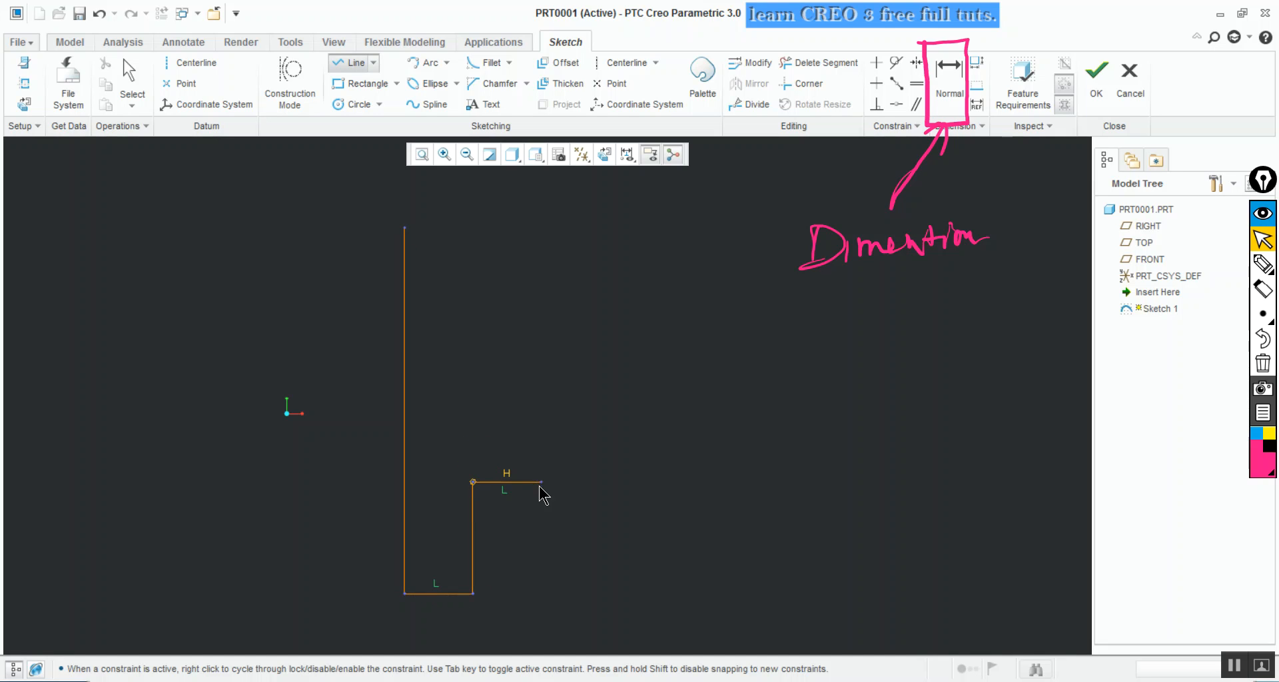
{"action": "left_click", "coordinate": [541, 481]}
{"action": "key", "text": "ctrl+z"}
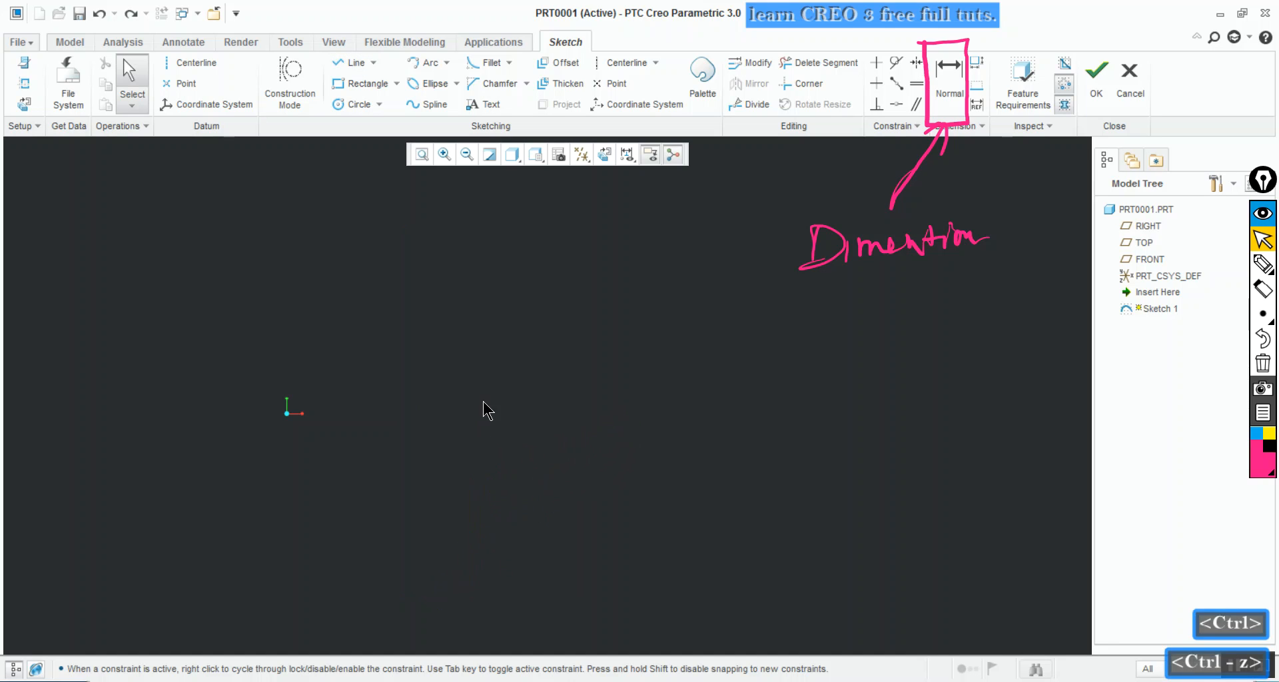
Sketch an H profile's left side, about 223 tall, and its lower edges: feet about 40 wide, notch about 72 wide and 92 high
{"action": "left_click", "coordinate": [355, 63]}
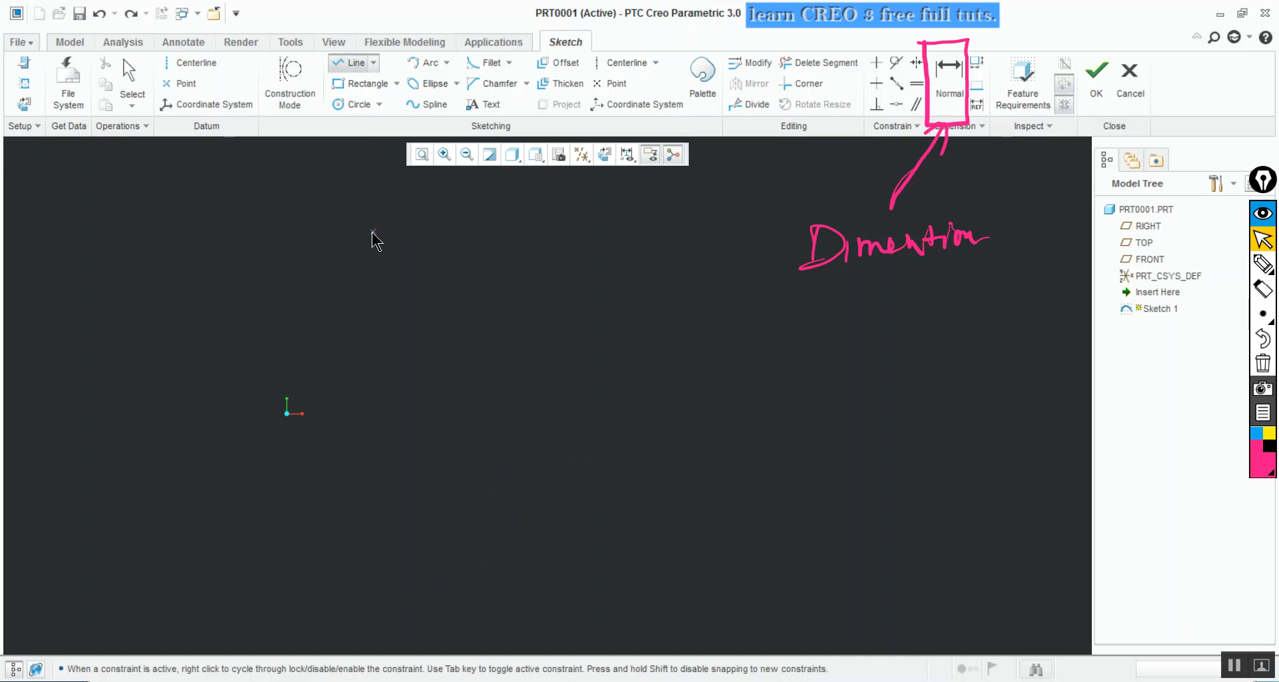
{"action": "left_click", "coordinate": [379, 202]}
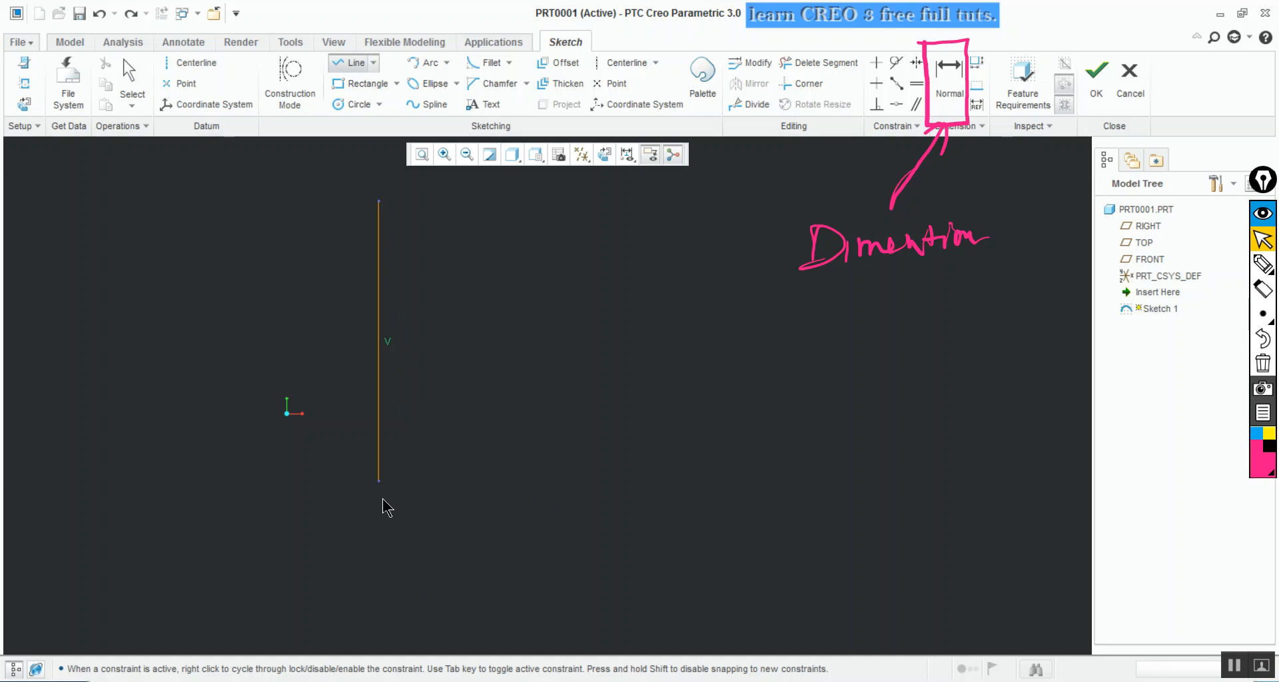
{"action": "left_click", "coordinate": [384, 588]}
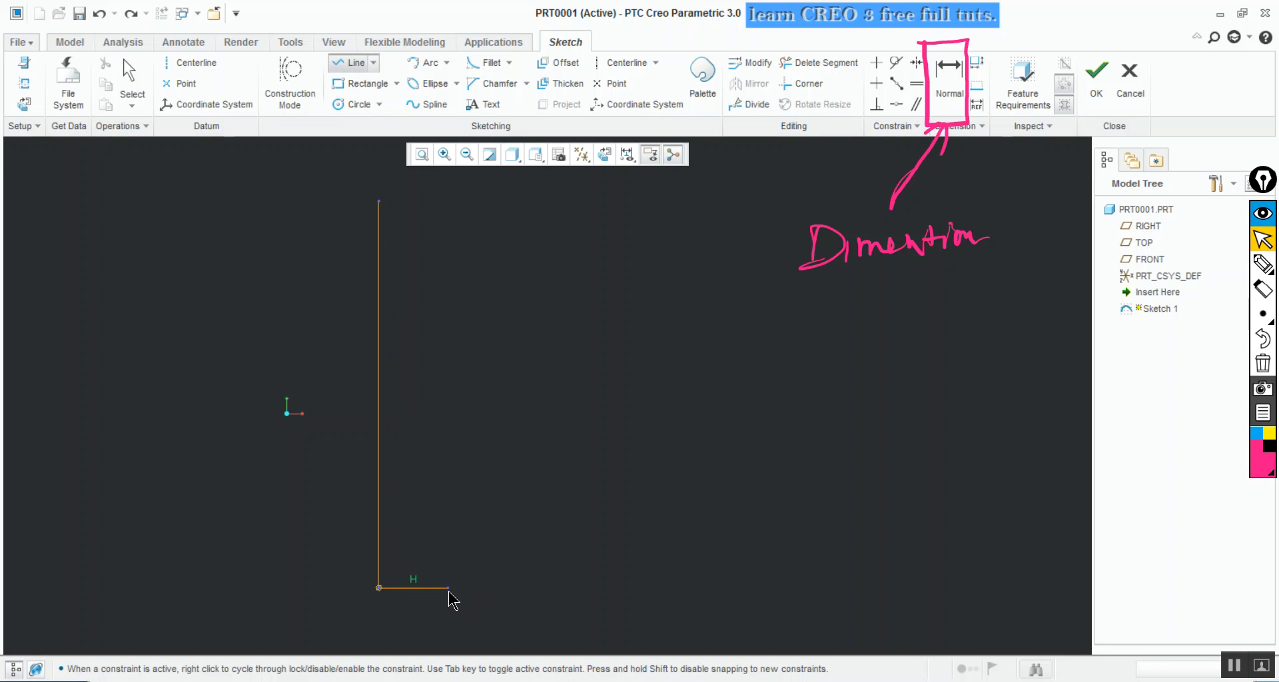
{"action": "left_click", "coordinate": [448, 588]}
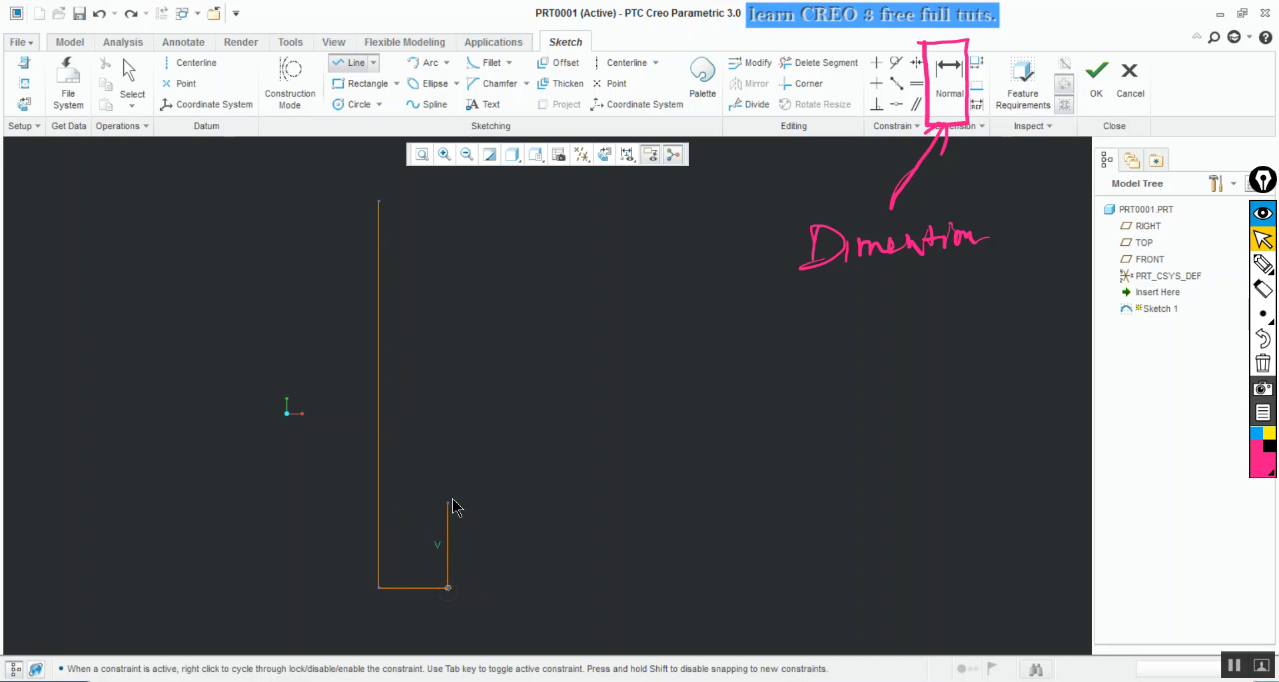
{"action": "left_click", "coordinate": [448, 428]}
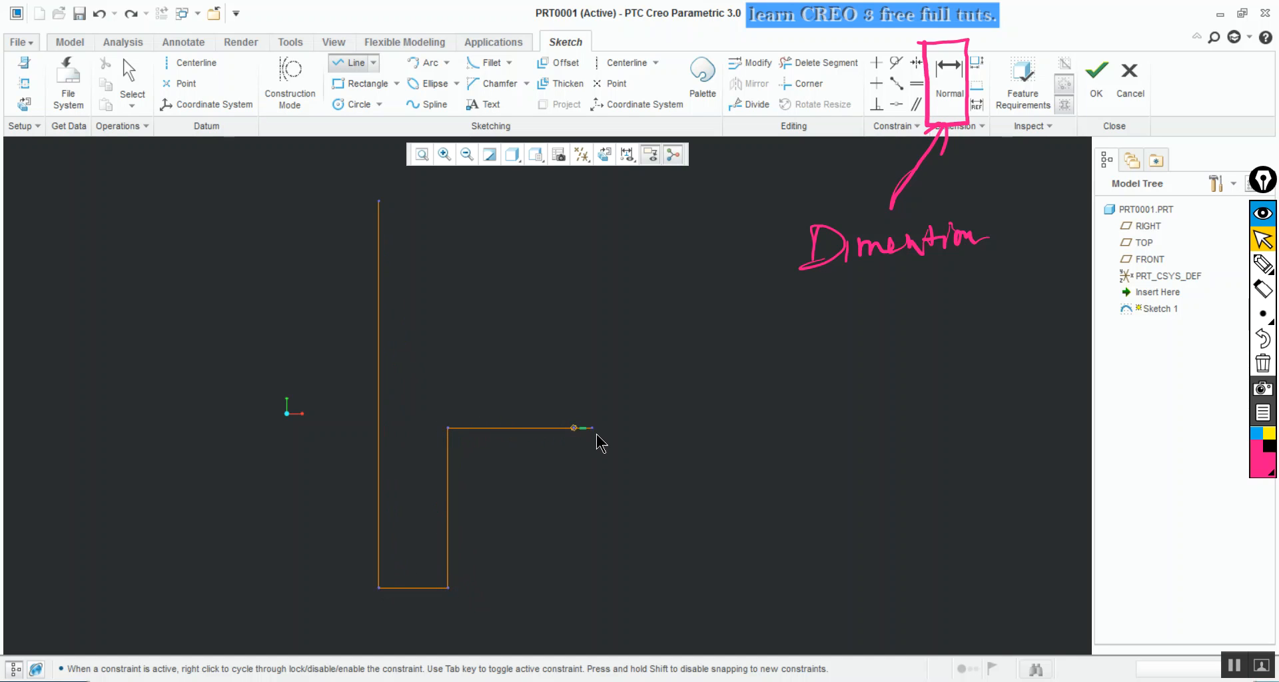
{"action": "left_click", "coordinate": [574, 428]}
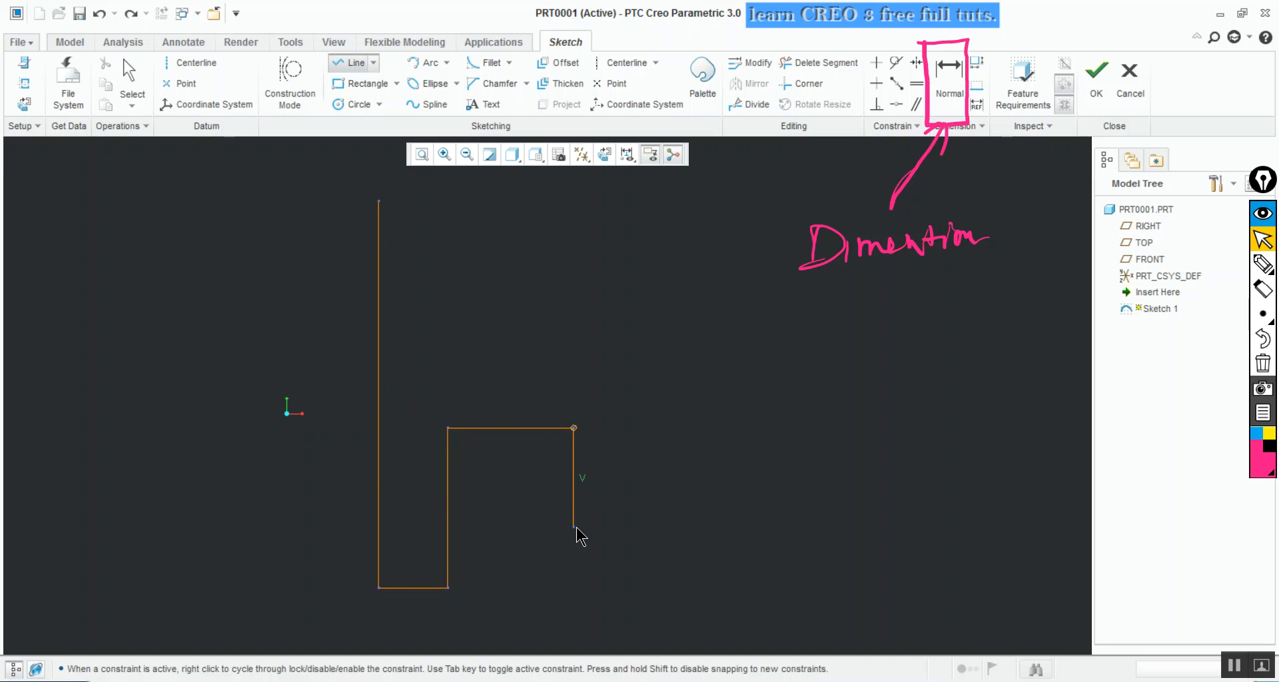
{"action": "left_click", "coordinate": [574, 587]}
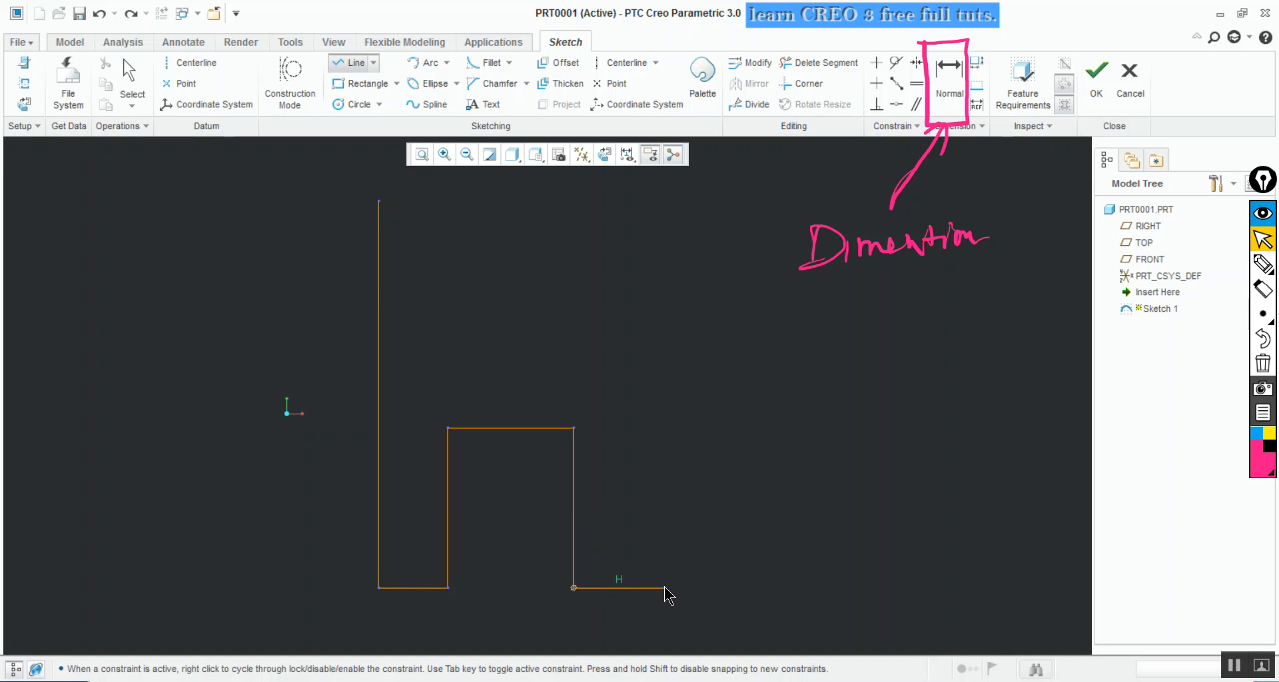
{"action": "left_click", "coordinate": [643, 588]}
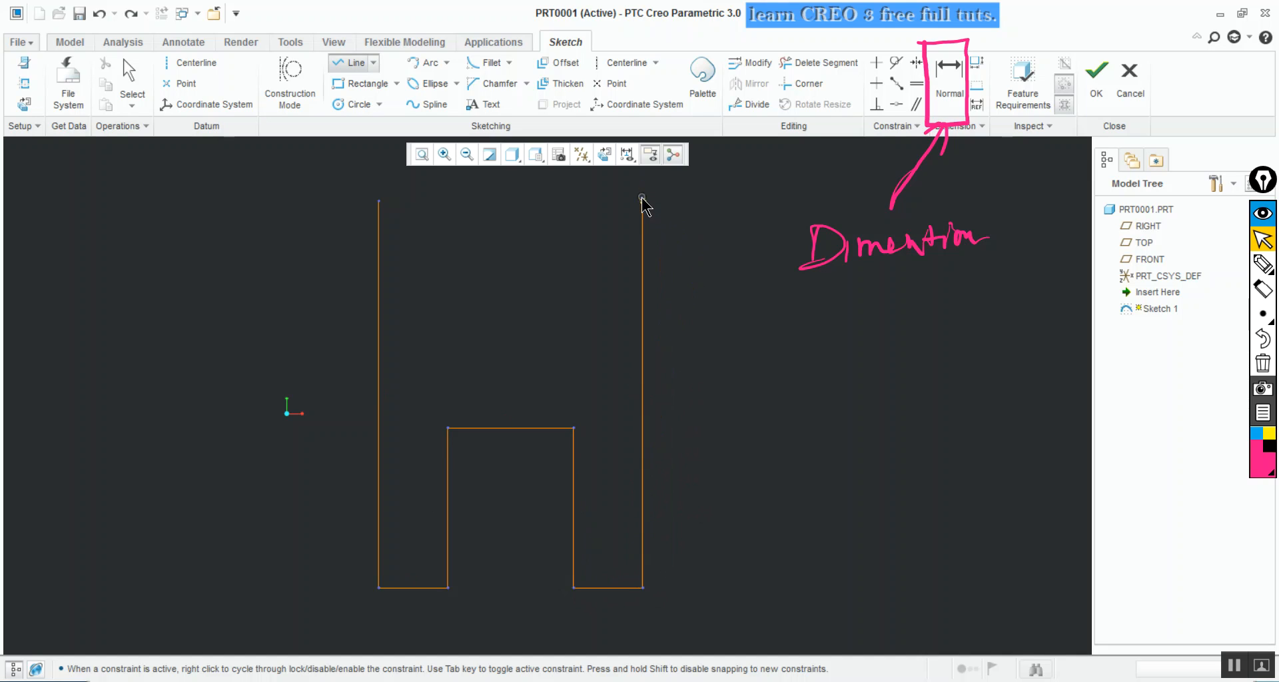
Complete the H outline with the right side, an upper notch matching the lower one, and a closing edge at the starting point
{"action": "left_click", "coordinate": [643, 200]}
{"action": "left_click", "coordinate": [573, 201]}
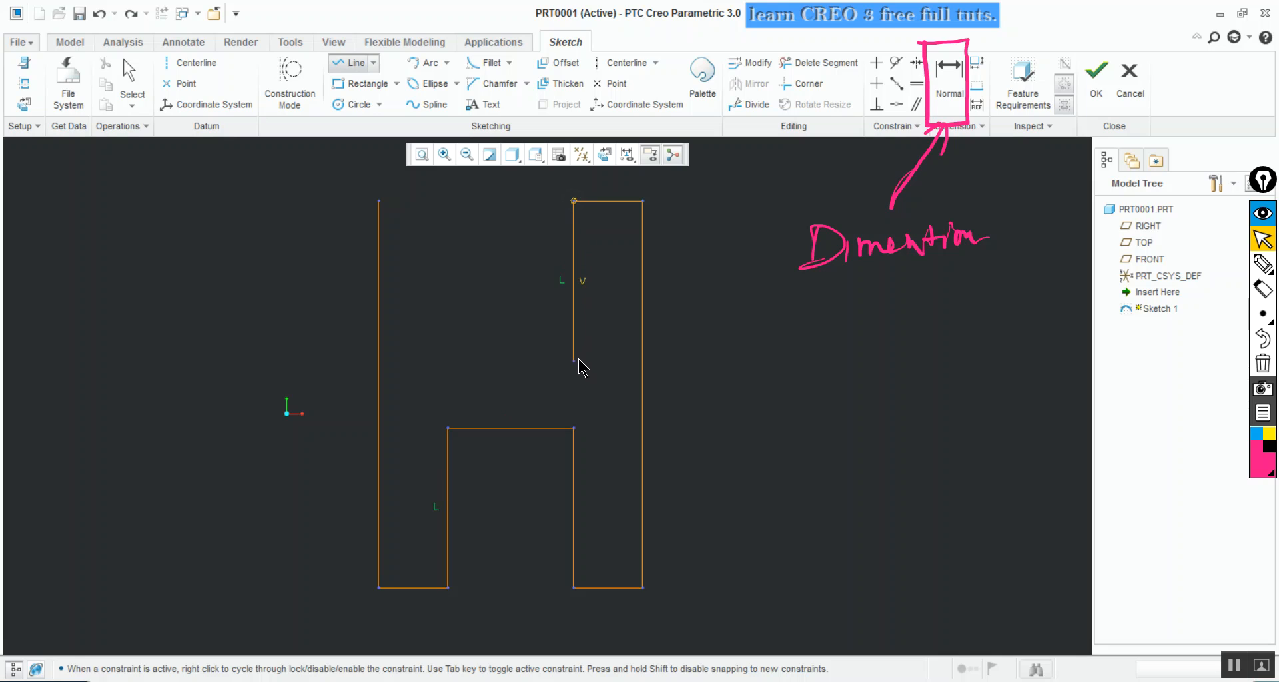
{"action": "left_click", "coordinate": [574, 361]}
{"action": "left_click", "coordinate": [448, 360]}
{"action": "left_click", "coordinate": [448, 200]}
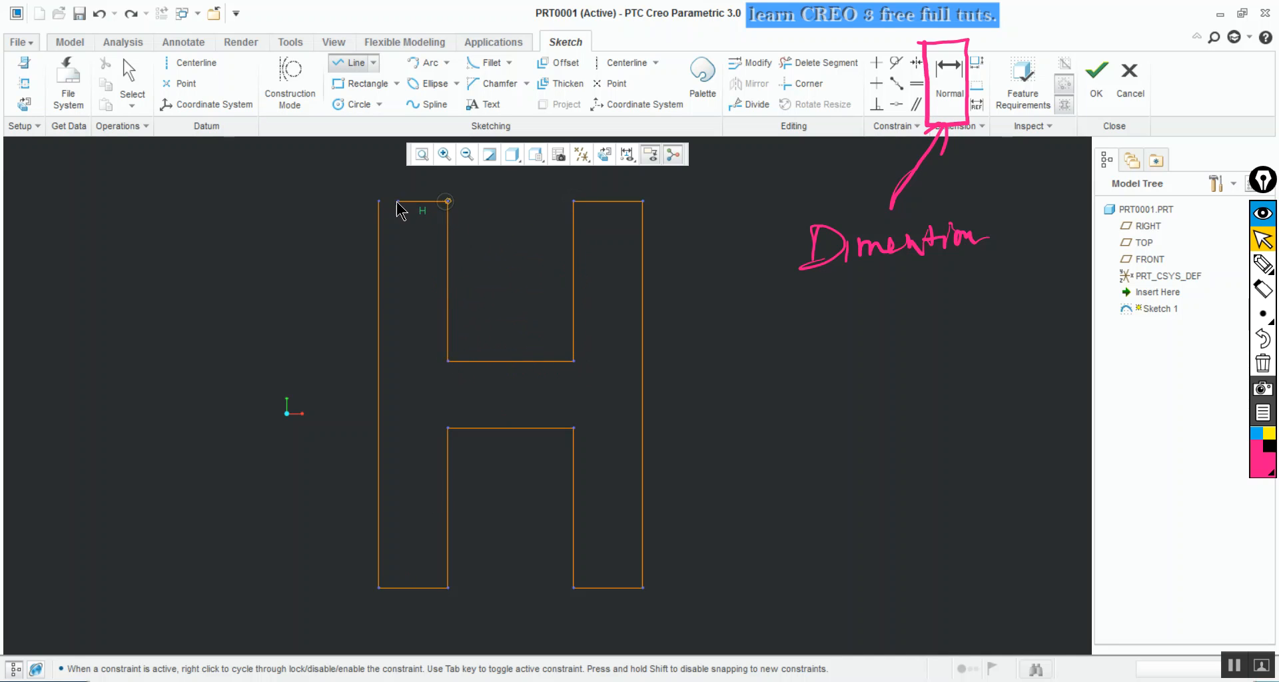
{"action": "left_click", "coordinate": [378, 201]}
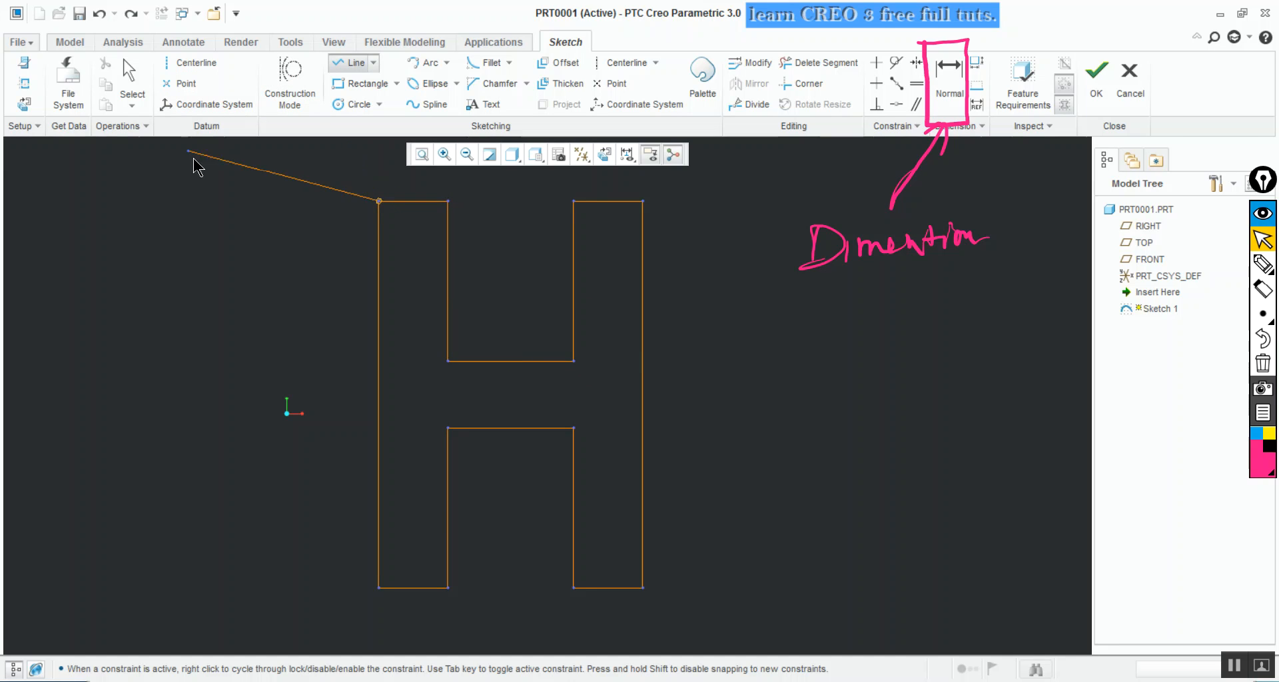
{"action": "left_click", "coordinate": [131, 74]}
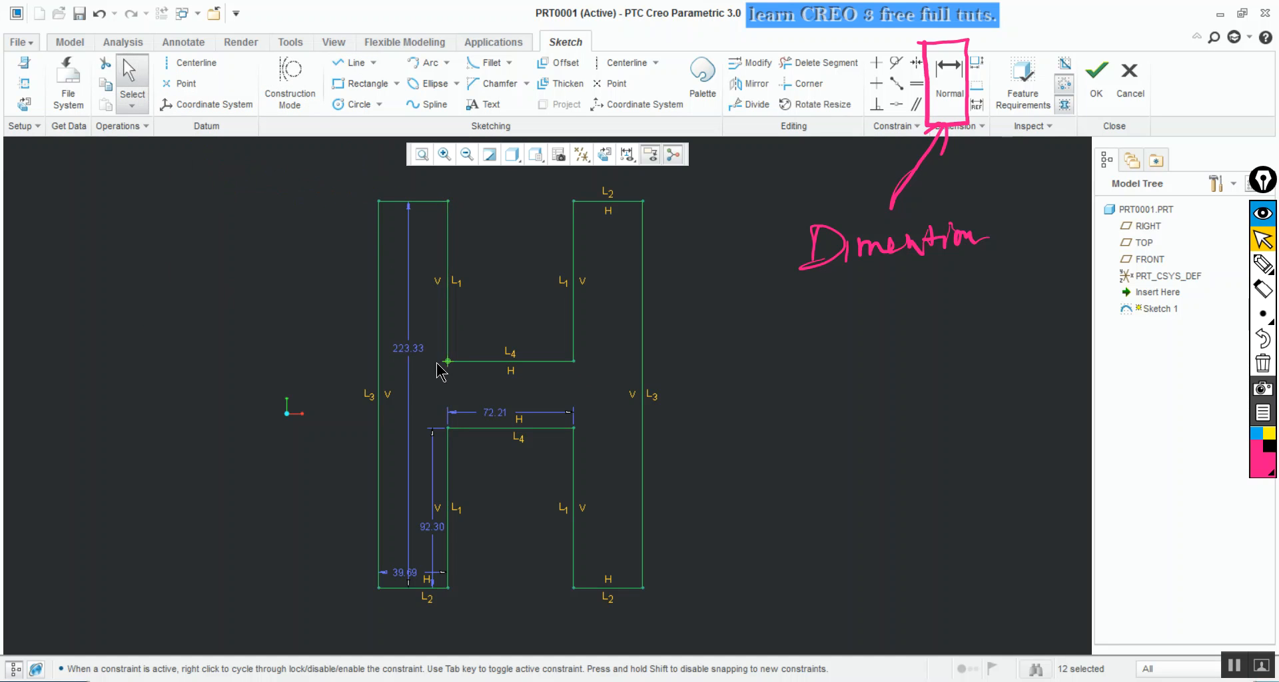
Set the H profile's overall height to 200 and its lower notch's height to 80
{"action": "double_click", "coordinate": [407, 348]}
{"action": "type", "text": "200"}
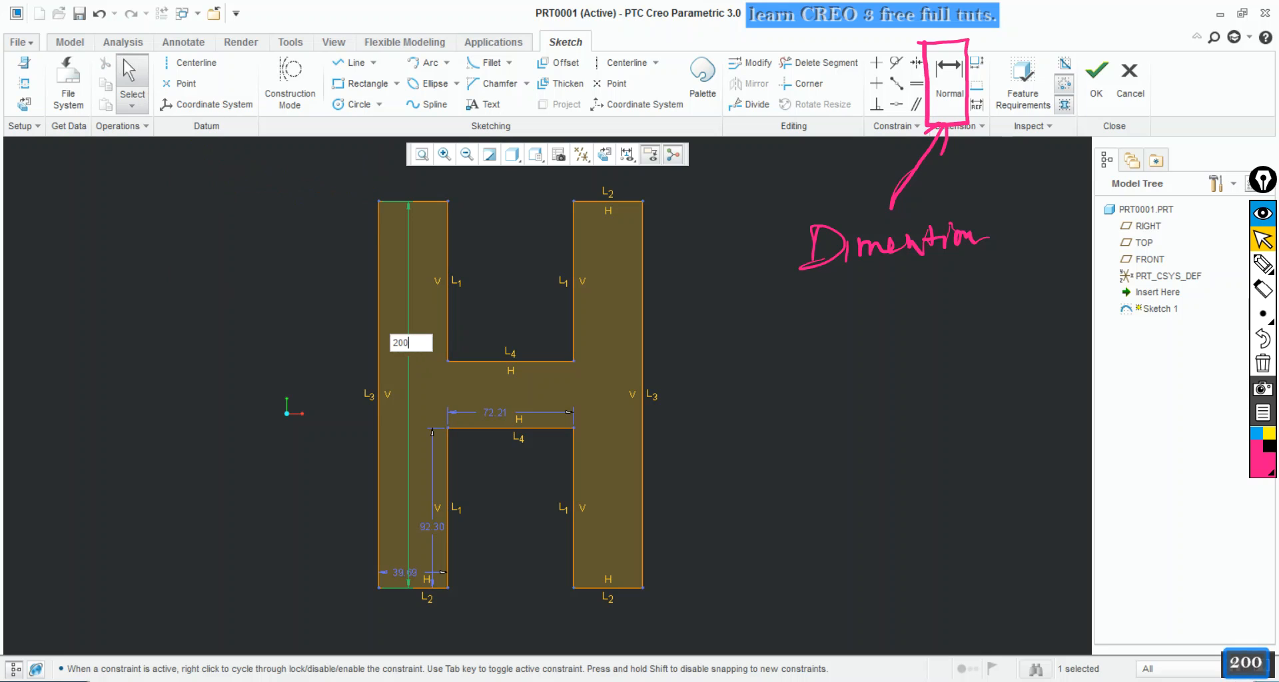
{"action": "key", "text": "Return"}
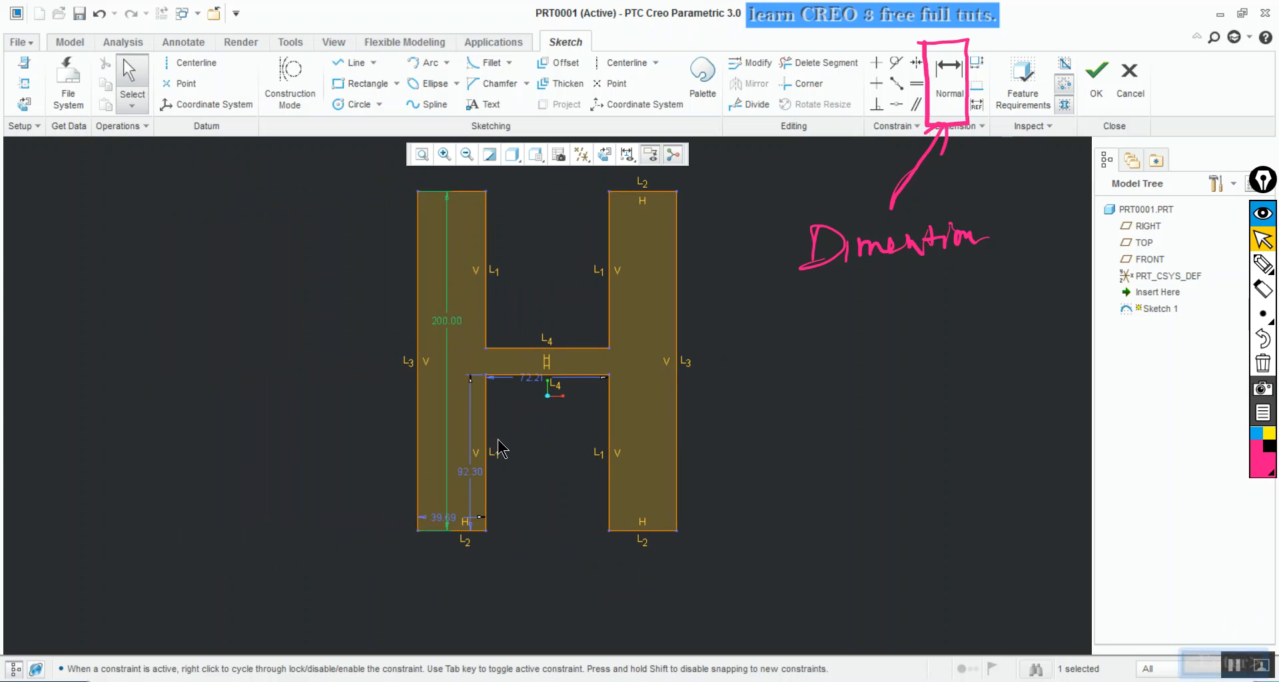
{"action": "left_click", "coordinate": [473, 476]}
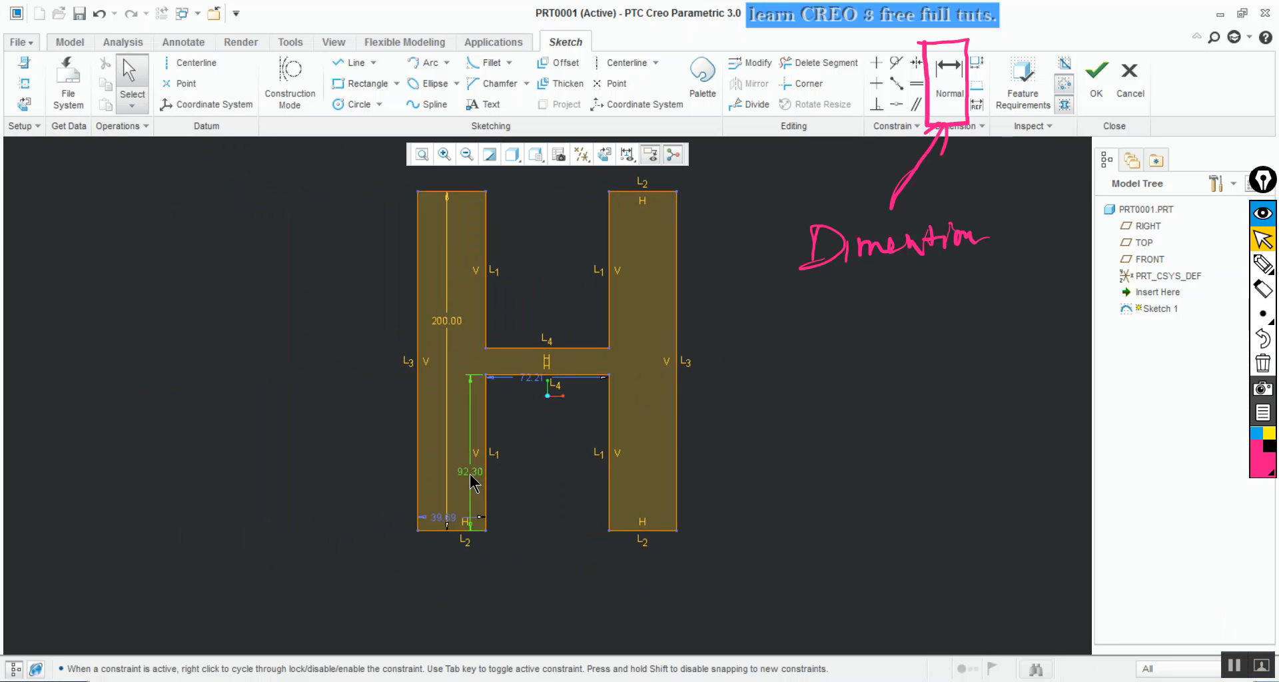
{"action": "double_click", "coordinate": [469, 475]}
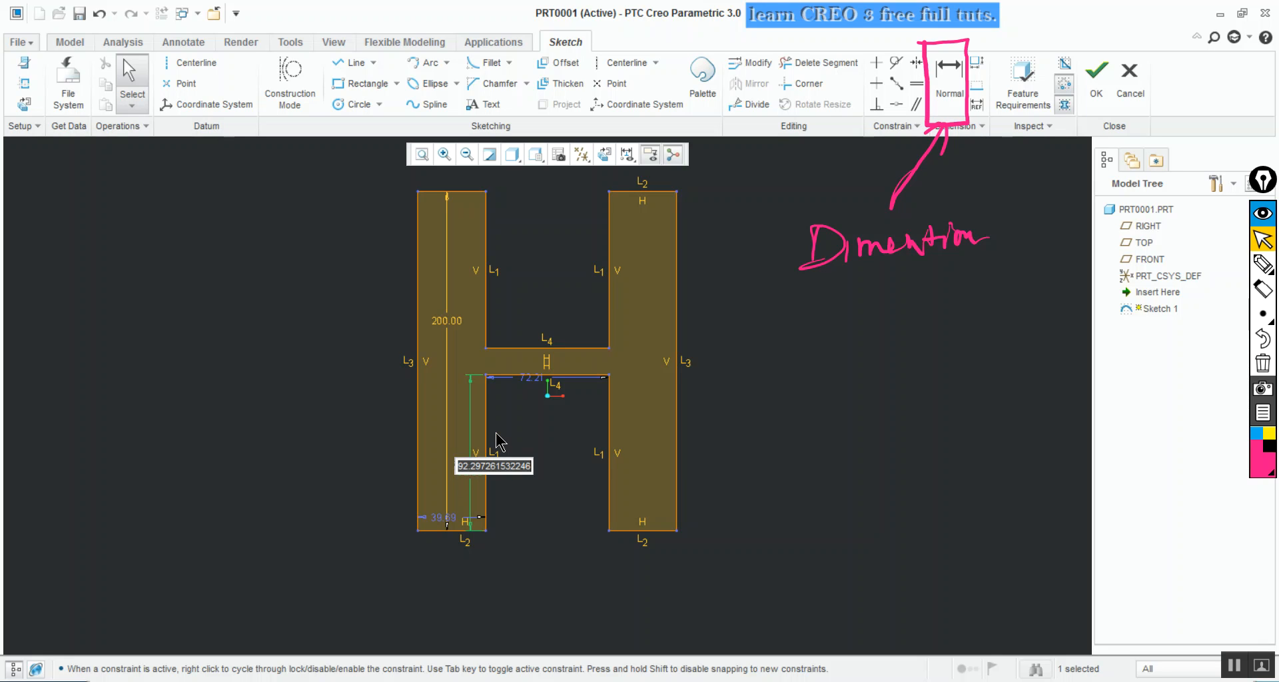
{"action": "type", "text": "80"}
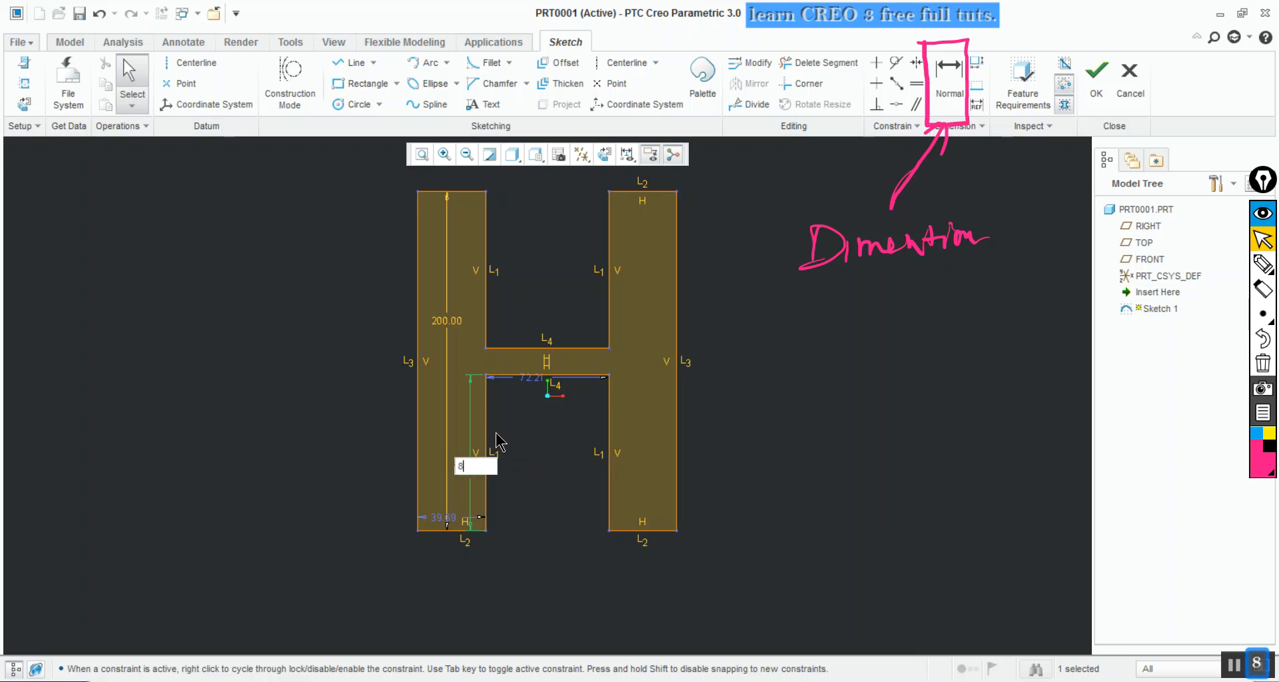
{"action": "key", "text": "Return"}
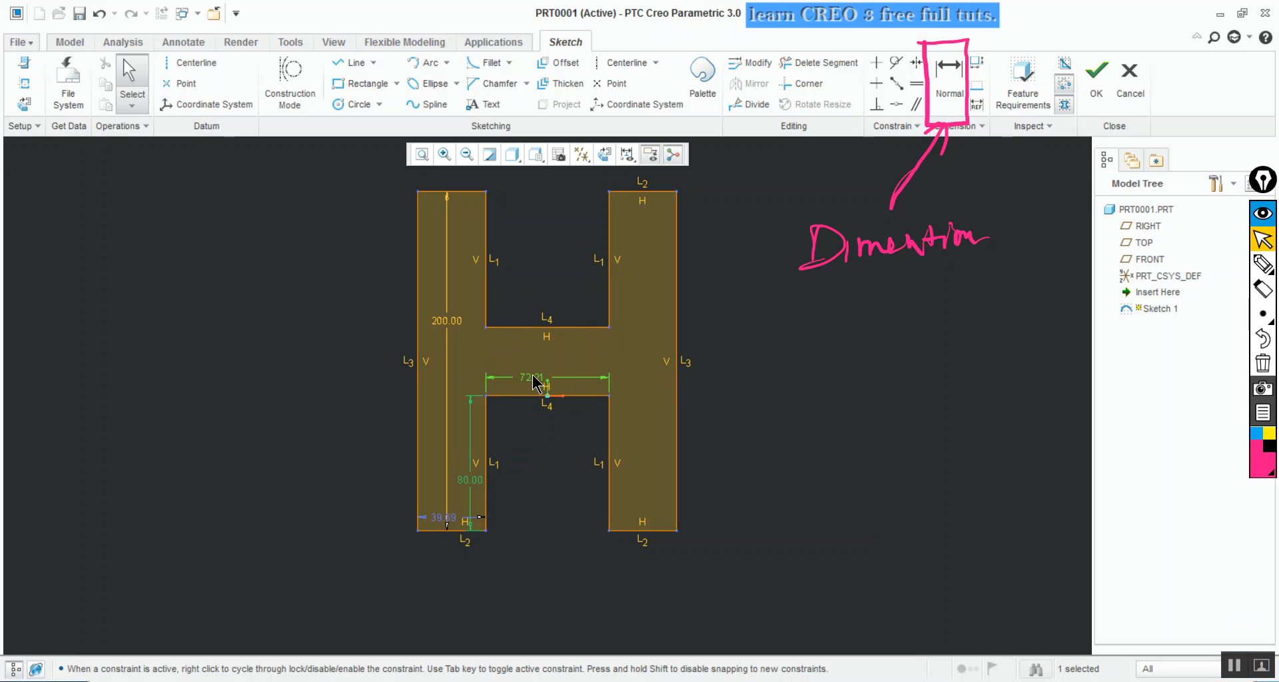
Set the lower notch's width to 50 and the left foot's width to 40
{"action": "double_click", "coordinate": [529, 380]}
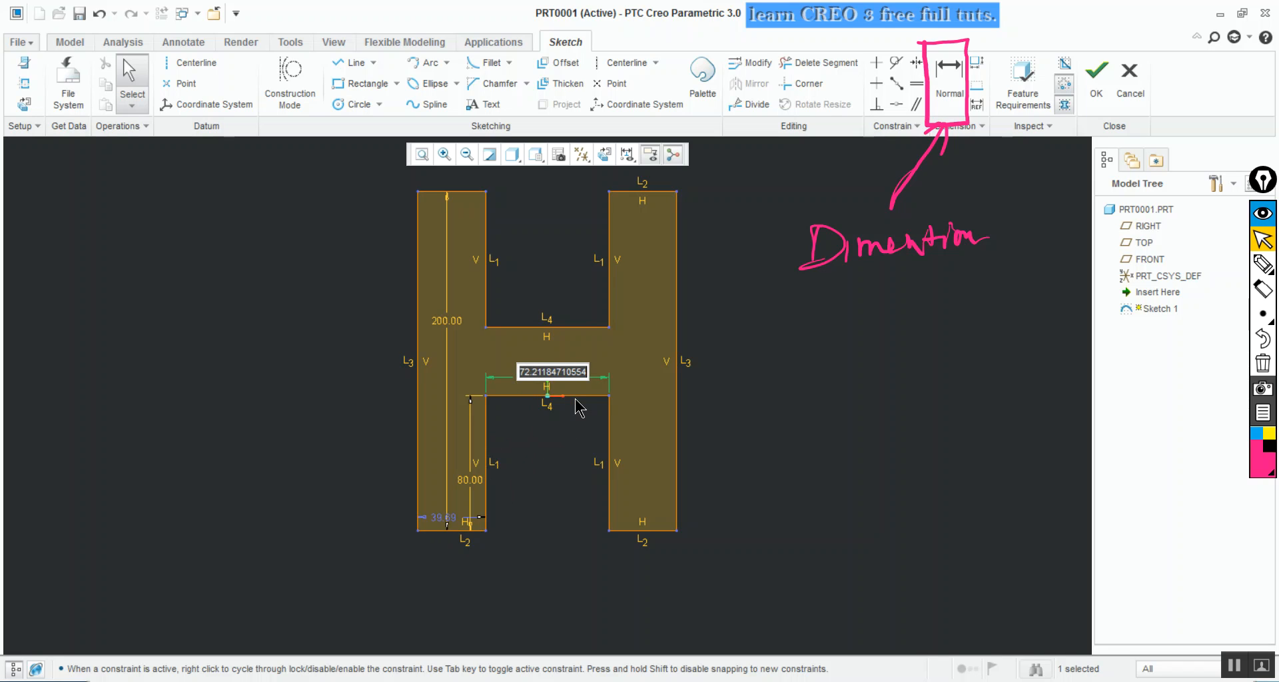
{"action": "type", "text": "4"}
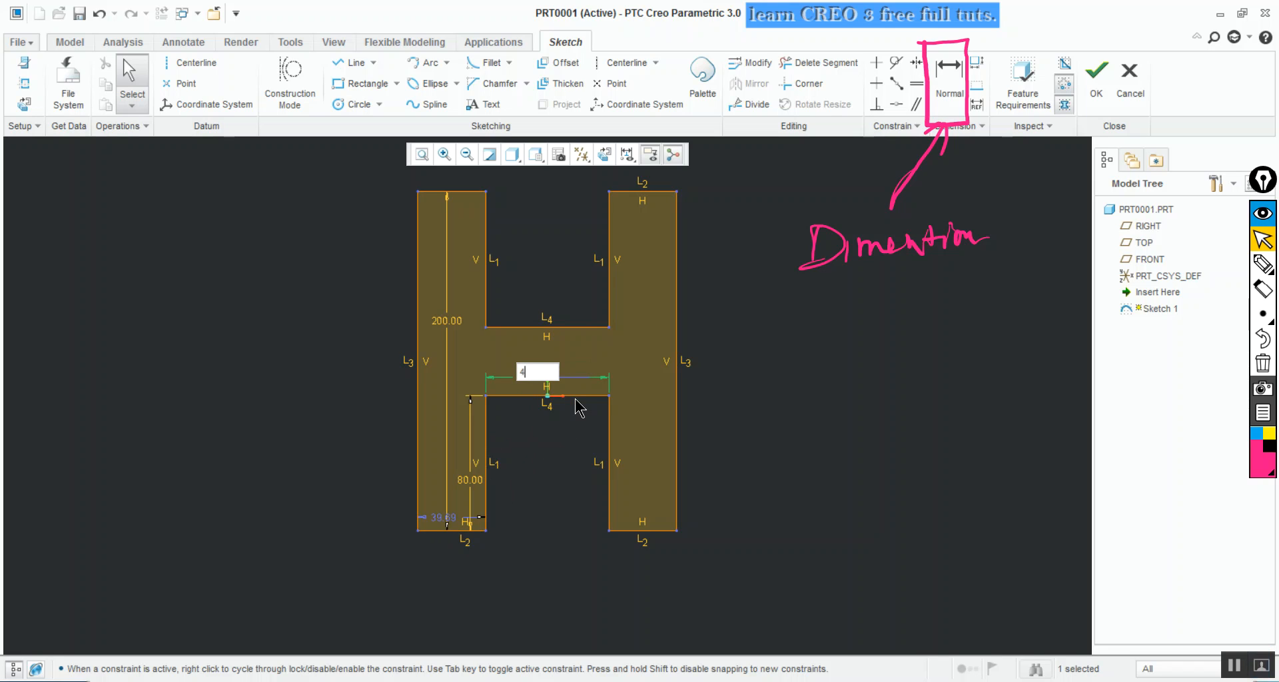
{"action": "key", "text": "BackSpace"}
{"action": "type", "text": "50"}
{"action": "key", "text": "Return"}
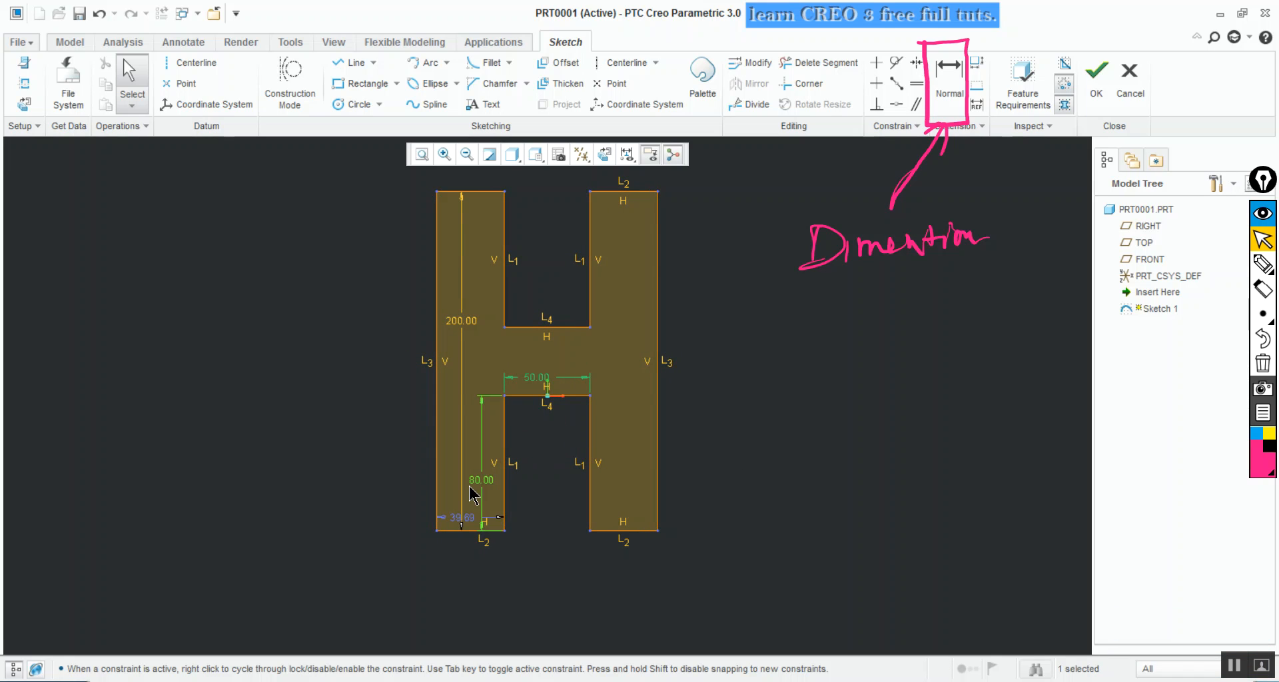
{"action": "double_click", "coordinate": [464, 517]}
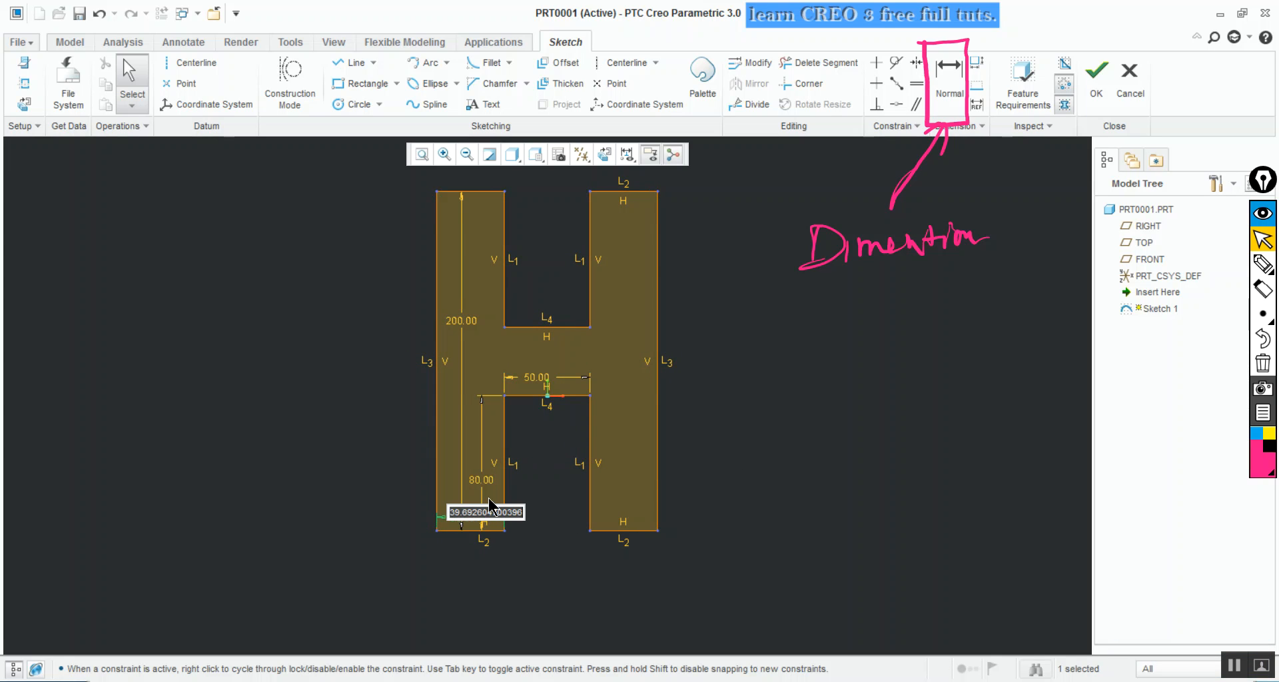
{"action": "type", "text": "40"}
{"action": "key", "text": "Return"}
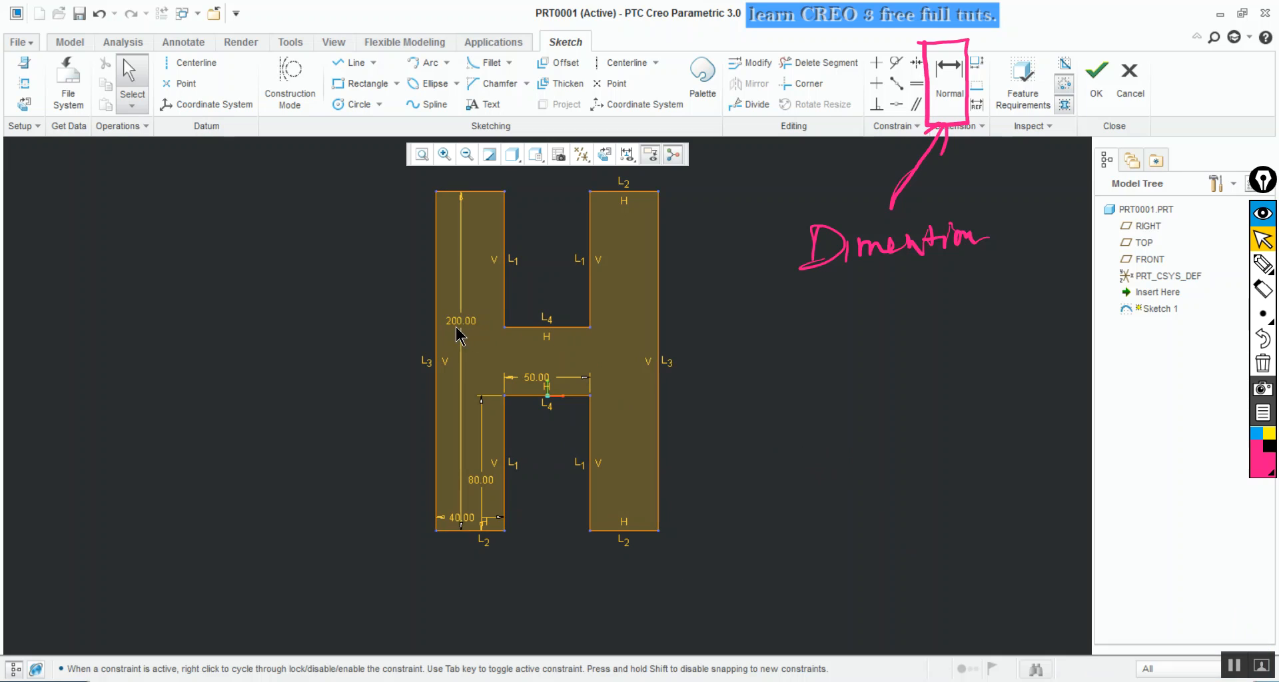
Reposition the H profile's four dimensions outside its filled area and delete the overall height dimension
{"action": "left_click_drag", "start_coordinate": [461, 320], "coordinate": [409, 334]}
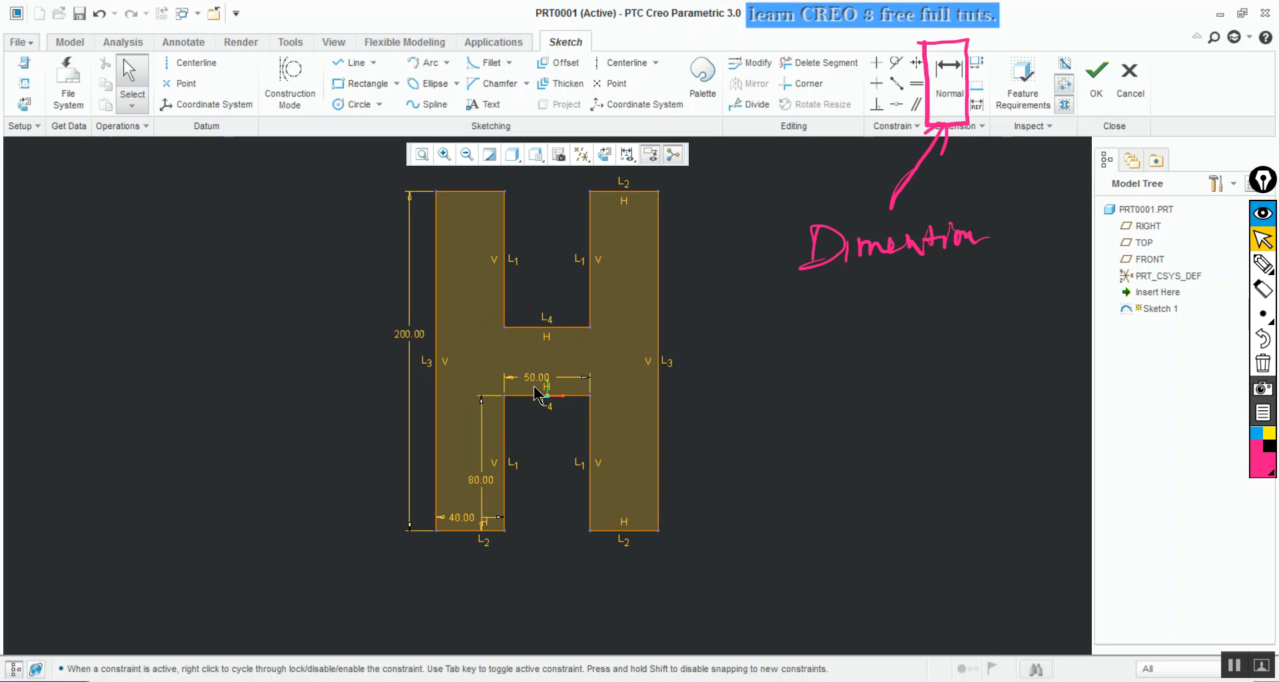
{"action": "left_click_drag", "start_coordinate": [533, 386], "coordinate": [538, 430]}
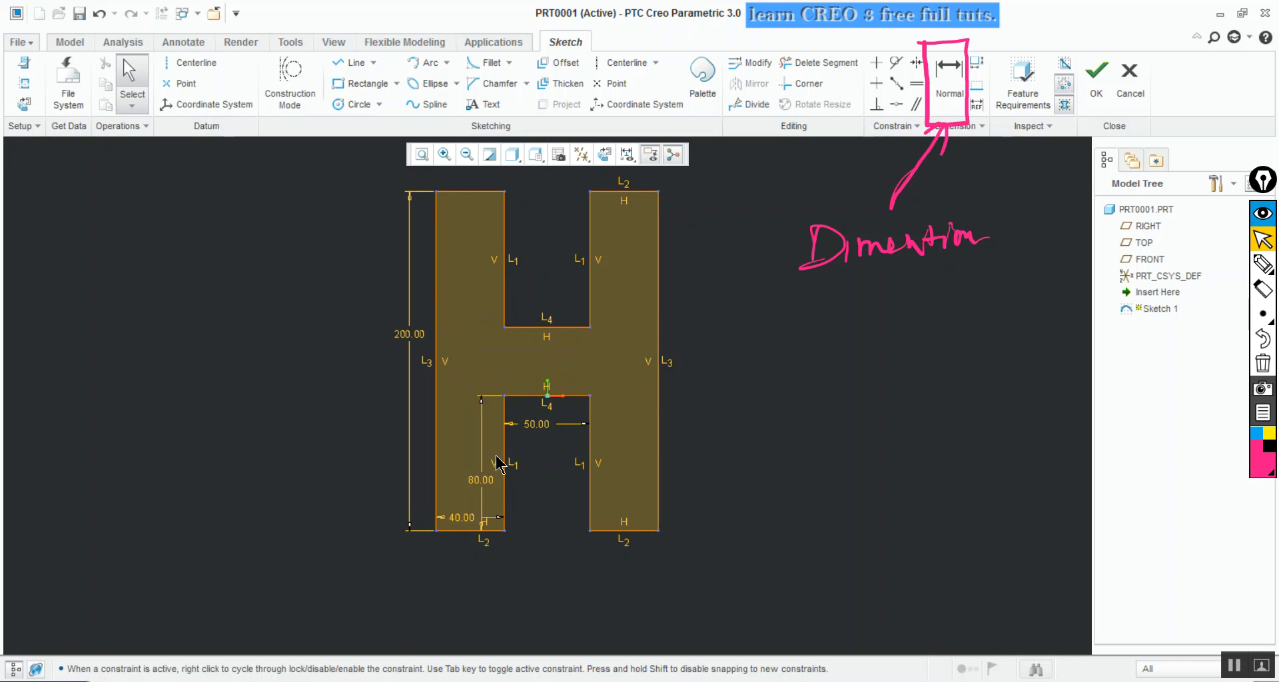
{"action": "left_click_drag", "start_coordinate": [480, 484], "coordinate": [435, 481]}
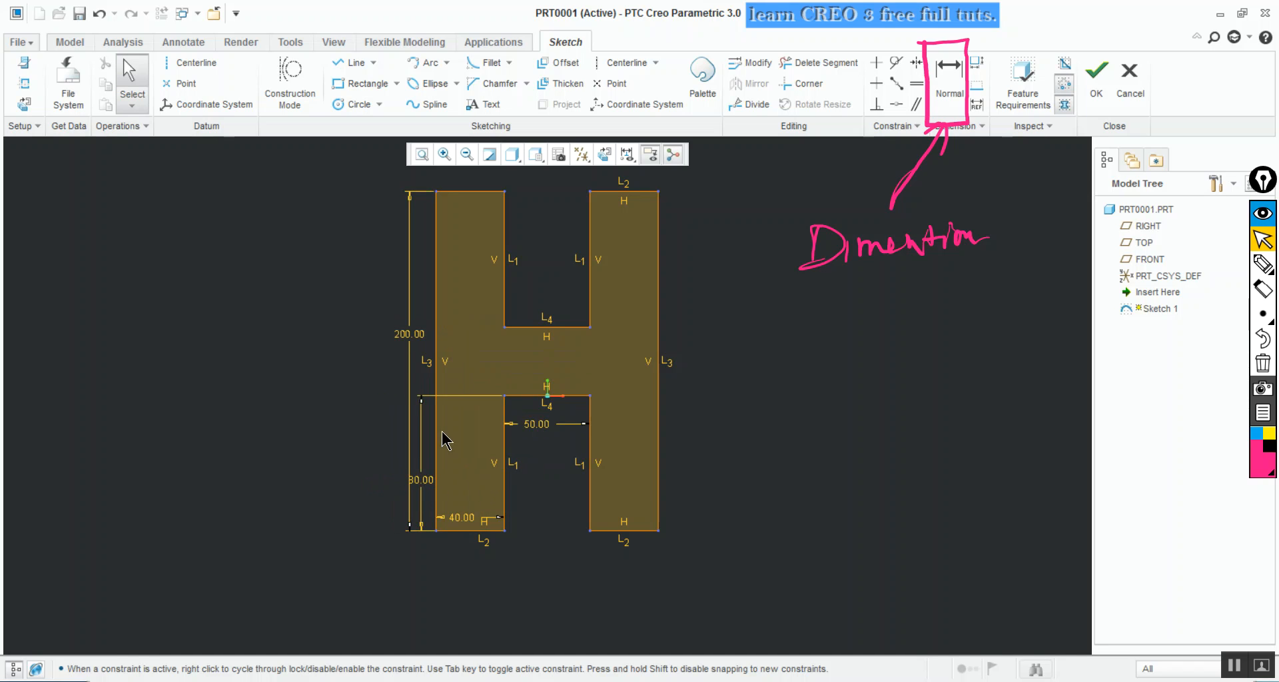
{"action": "left_click_drag", "start_coordinate": [413, 337], "coordinate": [397, 343]}
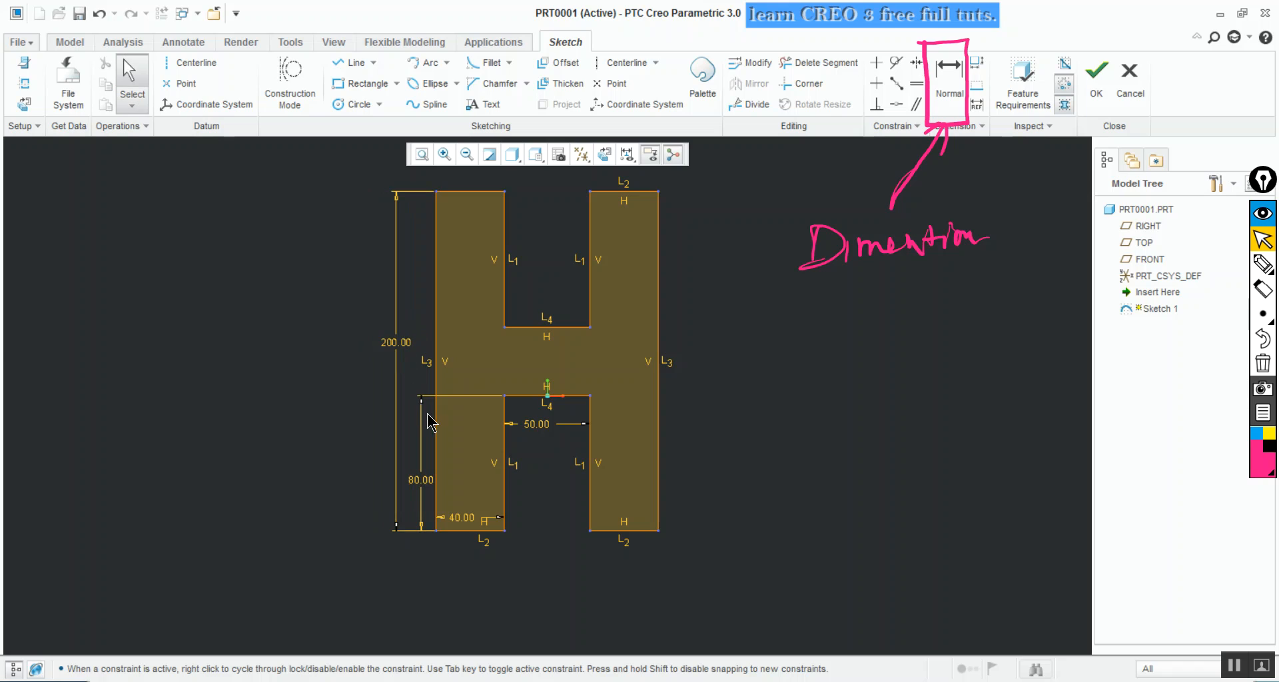
{"action": "left_click_drag", "start_coordinate": [470, 520], "coordinate": [485, 577]}
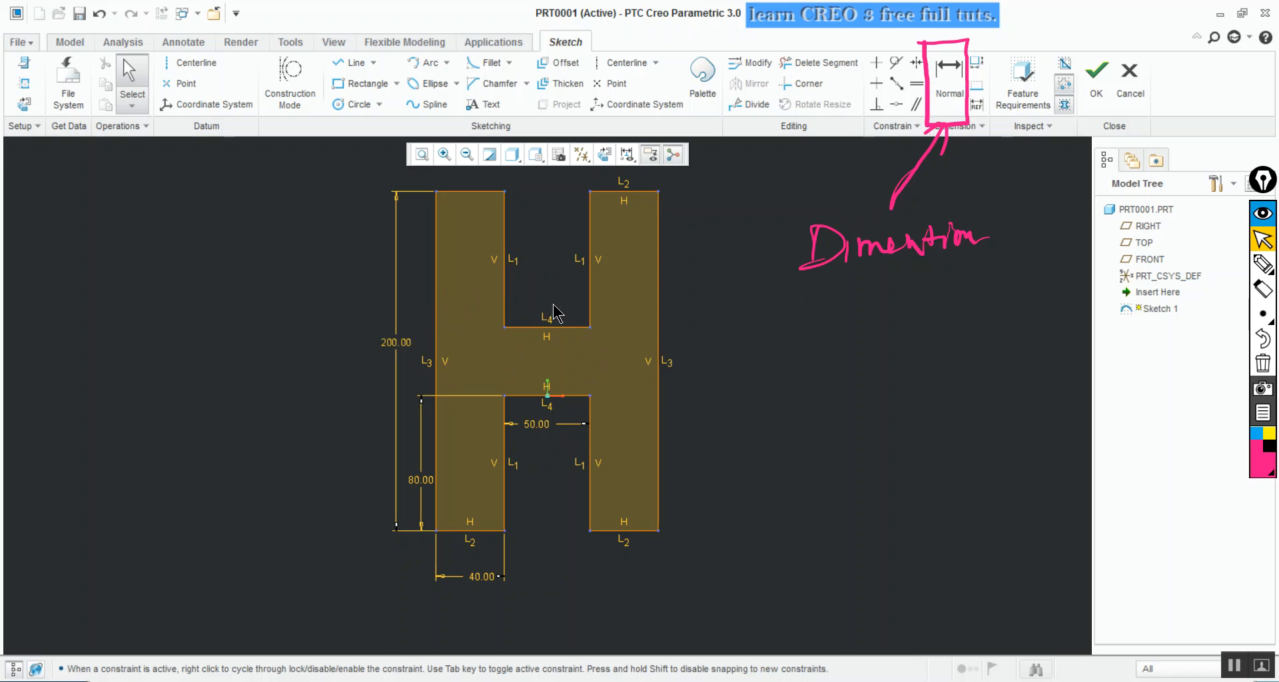
{"action": "left_click", "coordinate": [386, 342]}
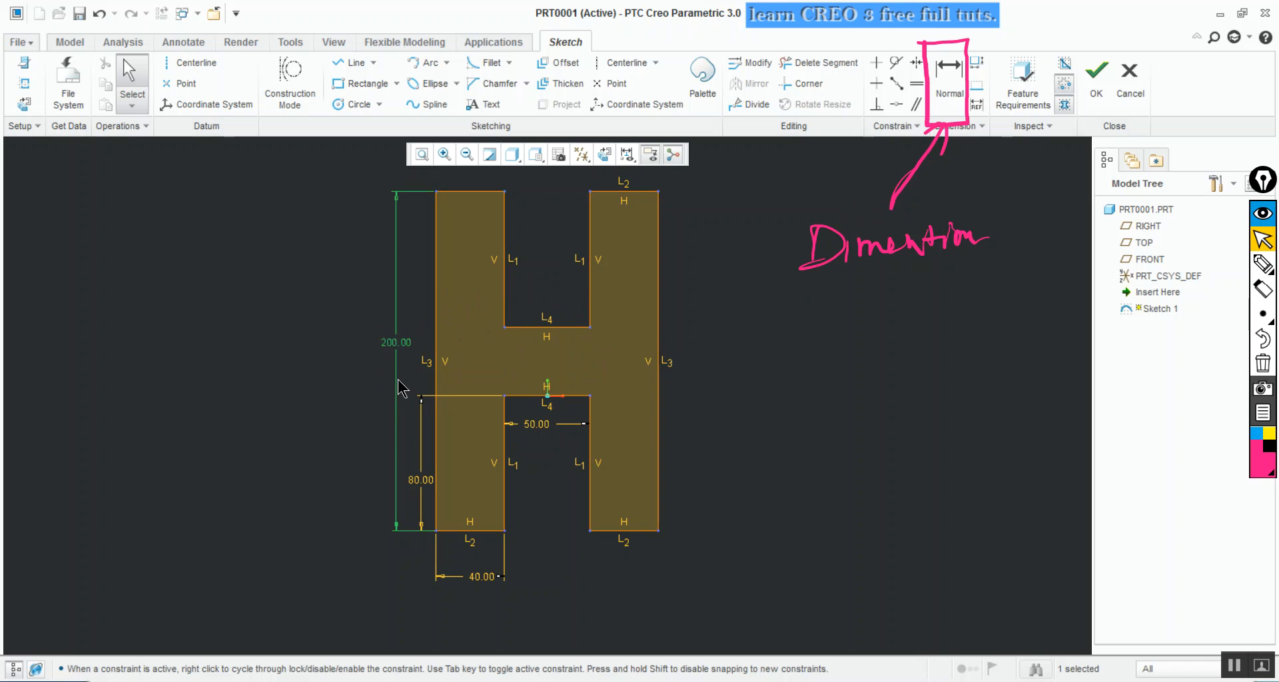
{"action": "key", "text": "Delete"}
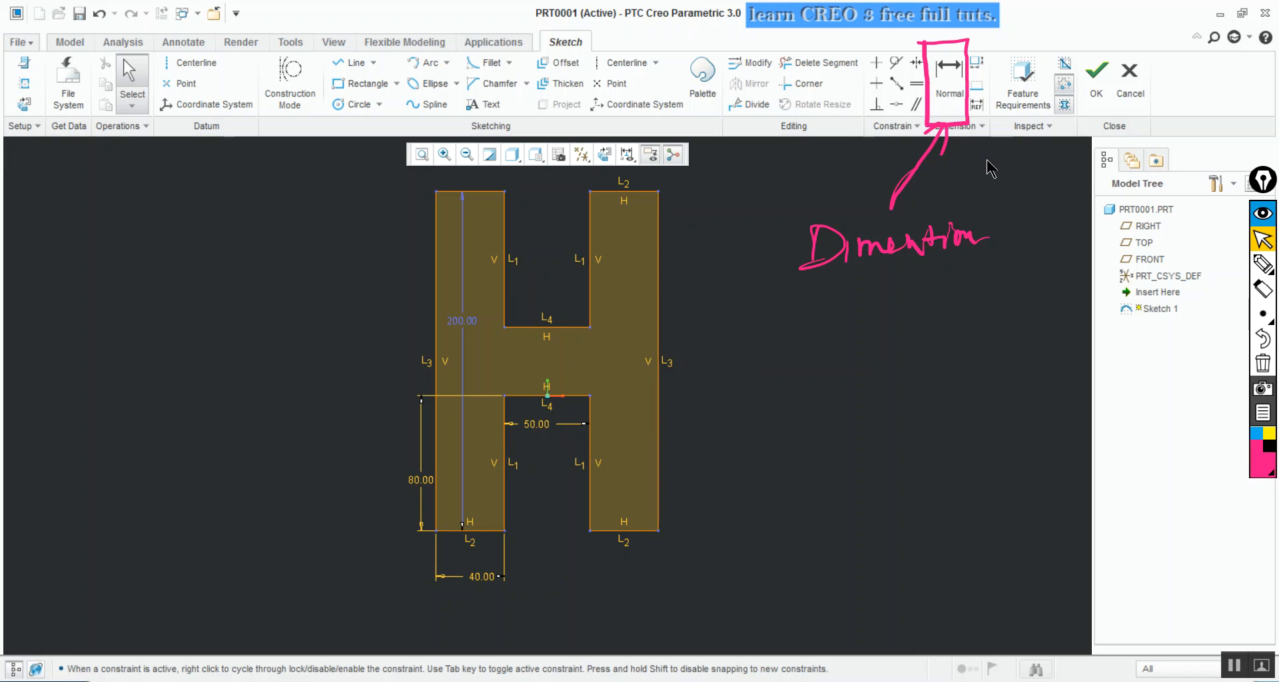
{"action": "key", "text": "c"}
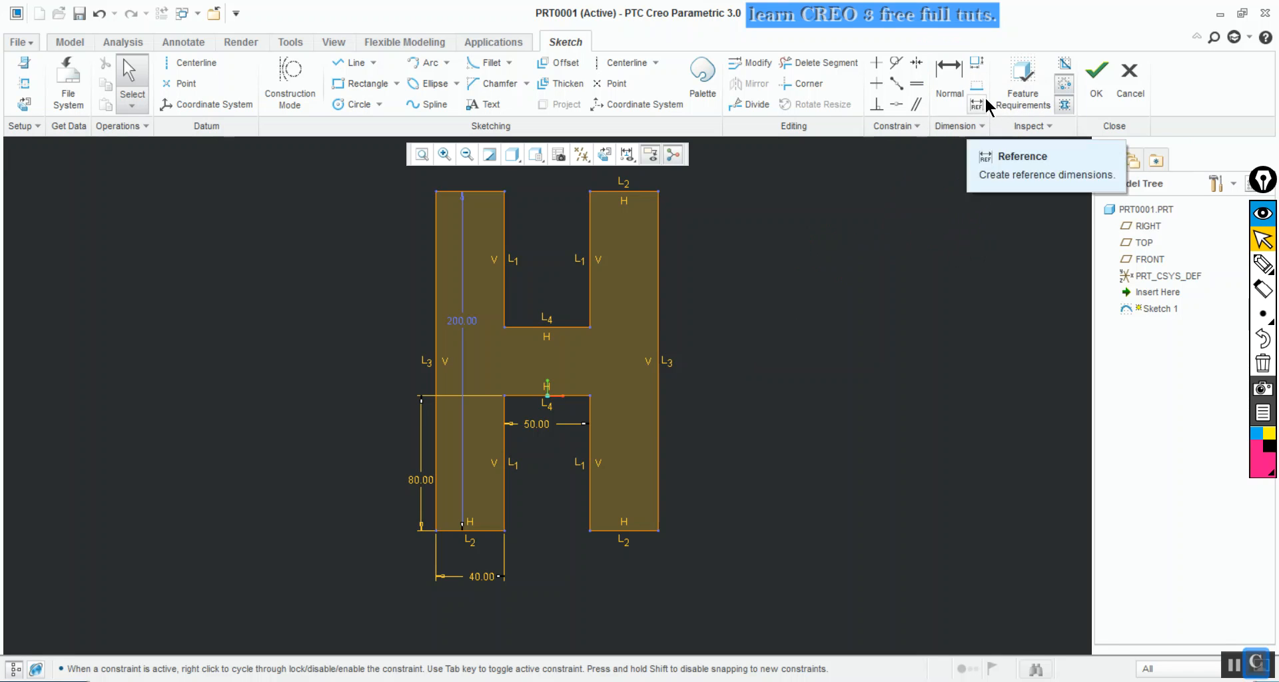
{"action": "left_click", "coordinate": [1065, 85]}
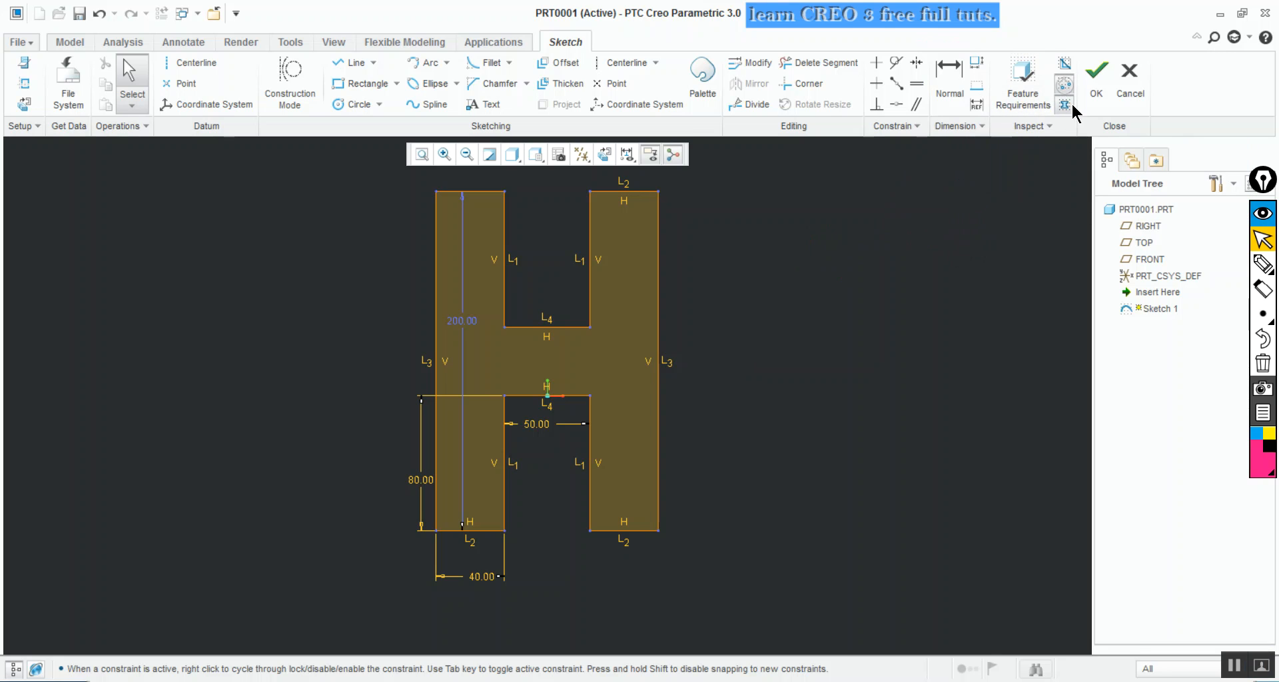
{"action": "left_click", "coordinate": [1064, 104]}
{"action": "left_click", "coordinate": [1065, 104]}
{"action": "left_click", "coordinate": [1065, 84]}
{"action": "key", "text": "ctrl+shift+2"}
{"action": "mouse_move", "coordinate": [807, 249]}
{"action": "left_mouse_down"}
{"action": "mouse_move", "coordinate": [801, 368]}
{"action": "mouse_move", "coordinate": [790, 354]}
{"action": "mouse_move", "coordinate": [823, 342]}
{"action": "left_mouse_up"}
{"action": "mouse_move", "coordinate": [775, 400]}
{"action": "left_mouse_down"}
{"action": "mouse_move", "coordinate": [800, 441]}
{"action": "mouse_move", "coordinate": [864, 439]}
{"action": "left_mouse_up"}
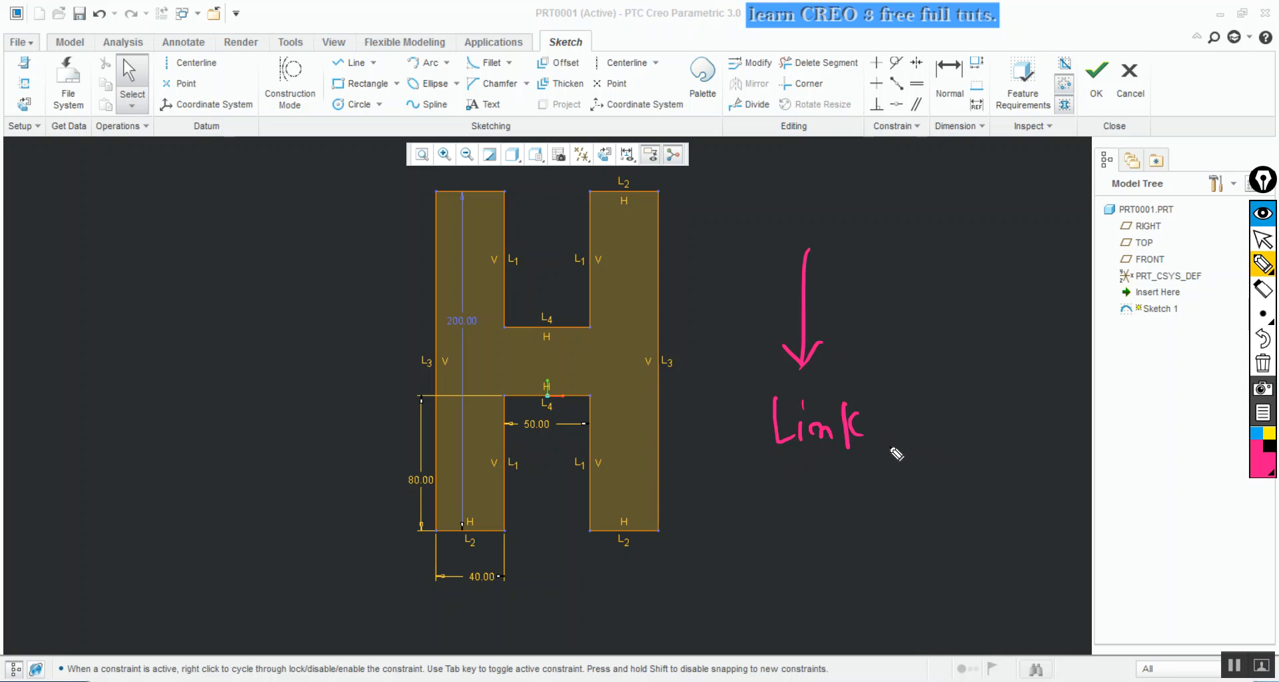
{"action": "mouse_move", "coordinate": [932, 410]}
{"action": "left_mouse_down"}
{"action": "mouse_move", "coordinate": [889, 445]}
{"action": "mouse_move", "coordinate": [913, 444]}
{"action": "left_mouse_up"}
{"action": "mouse_move", "coordinate": [860, 475]}
{"action": "left_mouse_down"}
{"action": "mouse_move", "coordinate": [762, 481]}
{"action": "mouse_move", "coordinate": [916, 550]}
{"action": "left_mouse_up"}
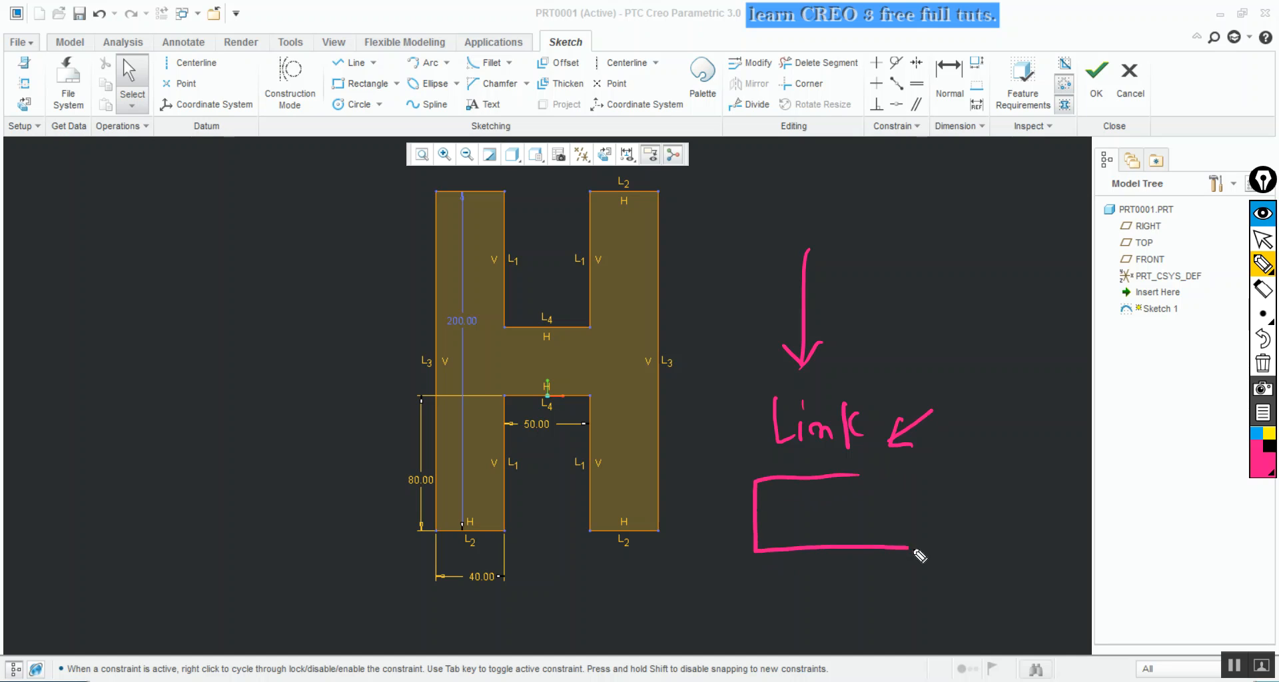
{"action": "left_click_drag", "start_coordinate": [786, 496], "coordinate": [791, 530]}
{"action": "mouse_move", "coordinate": [786, 499]}
{"action": "left_mouse_down"}
{"action": "mouse_move", "coordinate": [802, 518]}
{"action": "mouse_move", "coordinate": [896, 525]}
{"action": "mouse_move", "coordinate": [968, 523]}
{"action": "mouse_move", "coordinate": [1003, 482]}
{"action": "mouse_move", "coordinate": [1030, 507]}
{"action": "mouse_move", "coordinate": [1051, 494]}
{"action": "mouse_move", "coordinate": [986, 477]}
{"action": "mouse_move", "coordinate": [1059, 542]}
{"action": "mouse_move", "coordinate": [974, 541]}
{"action": "left_mouse_up"}
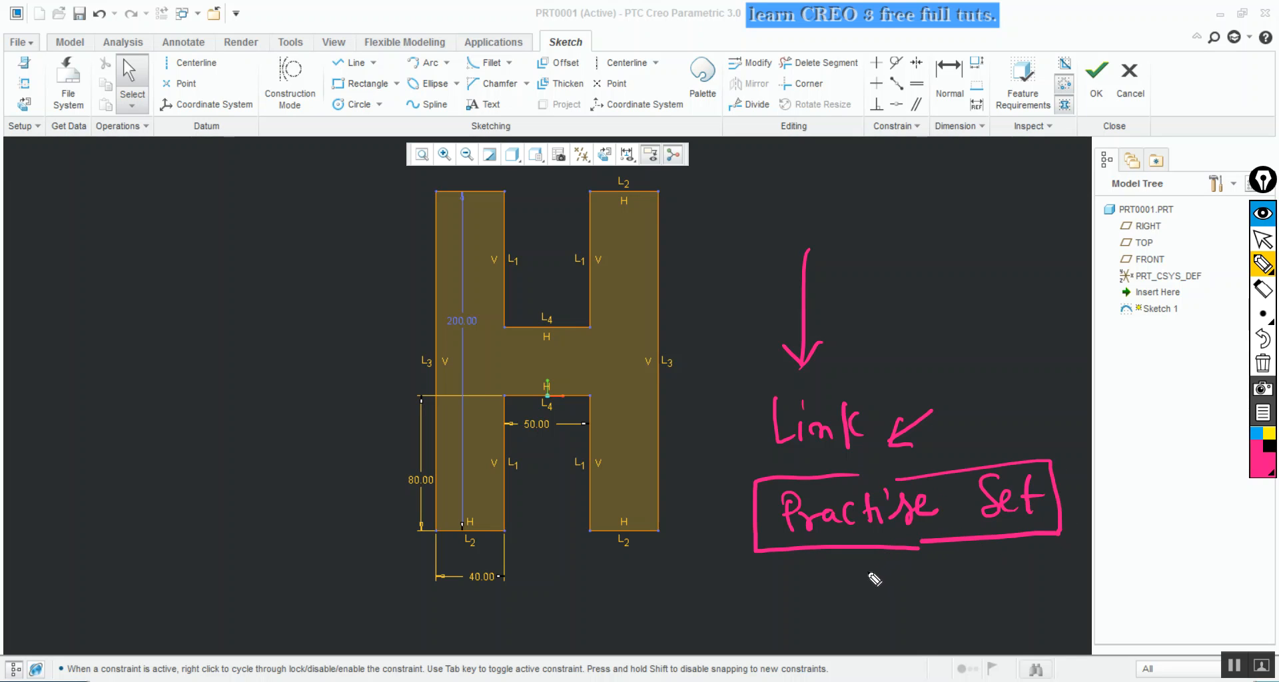